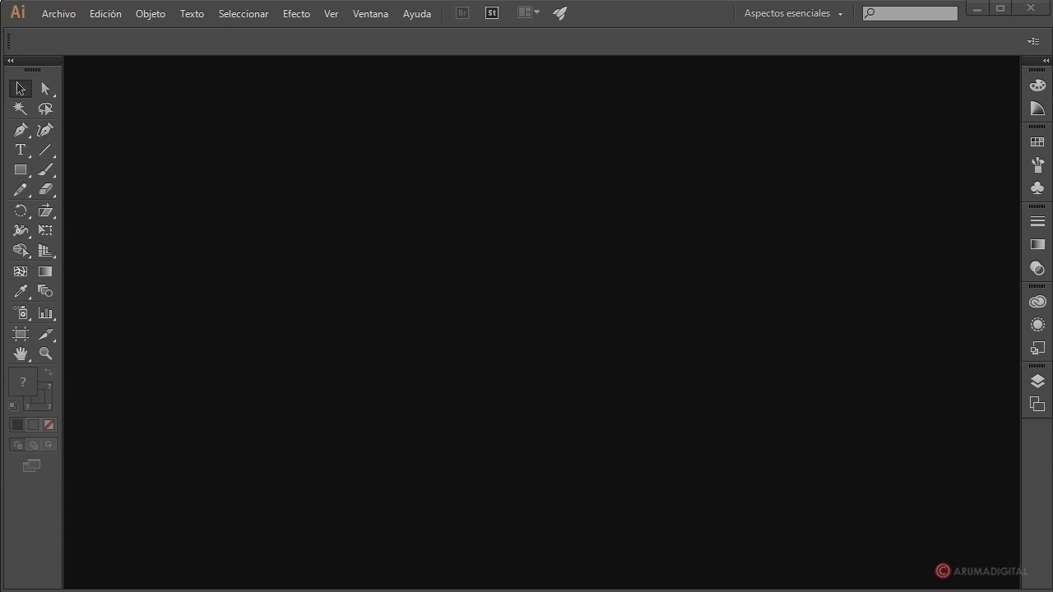
# Step: Create a new 960 × 560 px Web document via Archivo > Nuevo
pyautogui.click(49, 13)
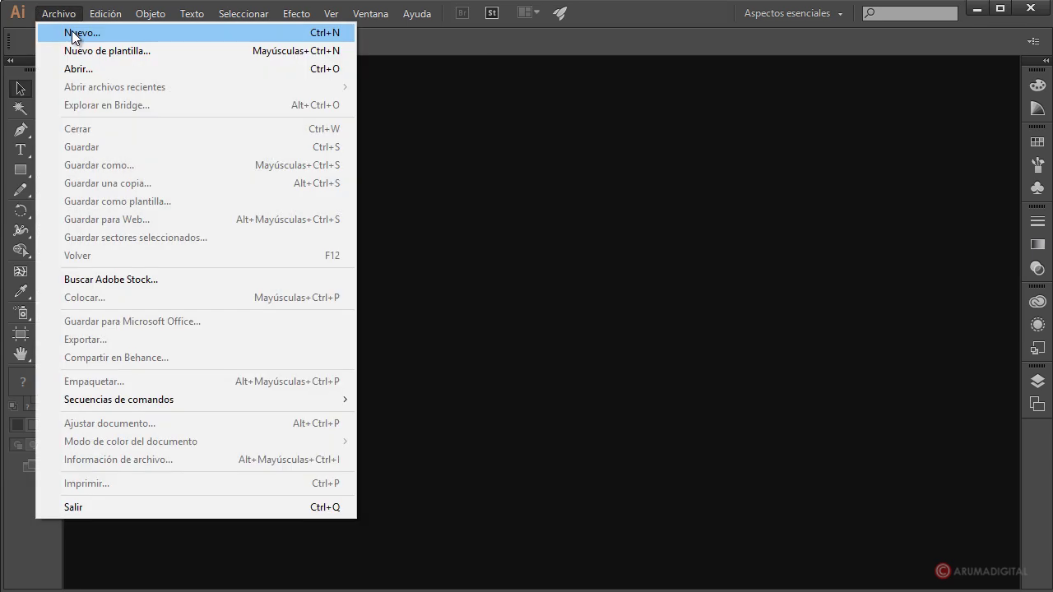
pyautogui.click(97, 30)
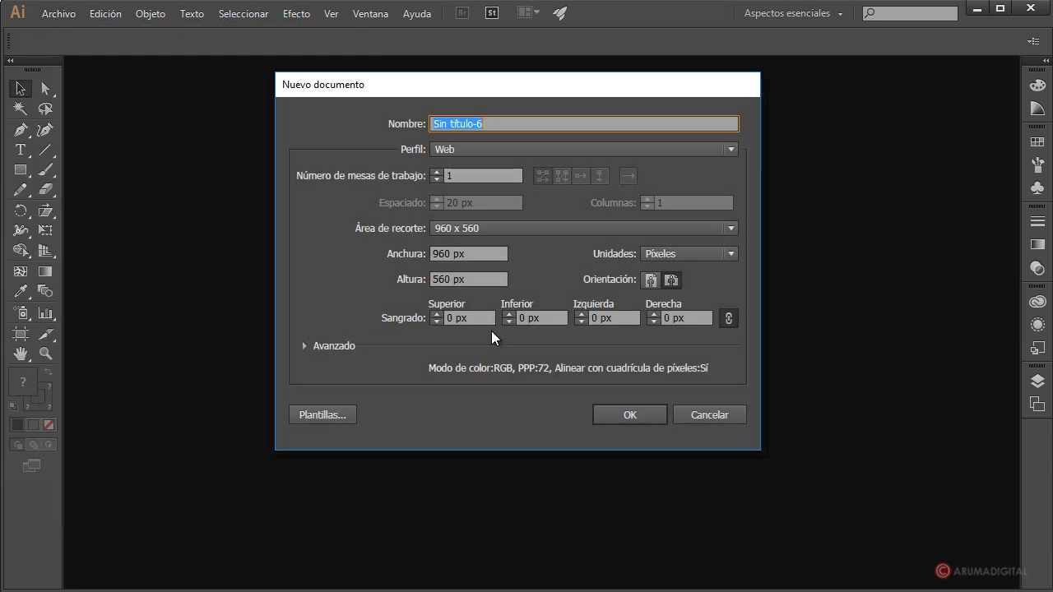
pyautogui.click(628, 415)
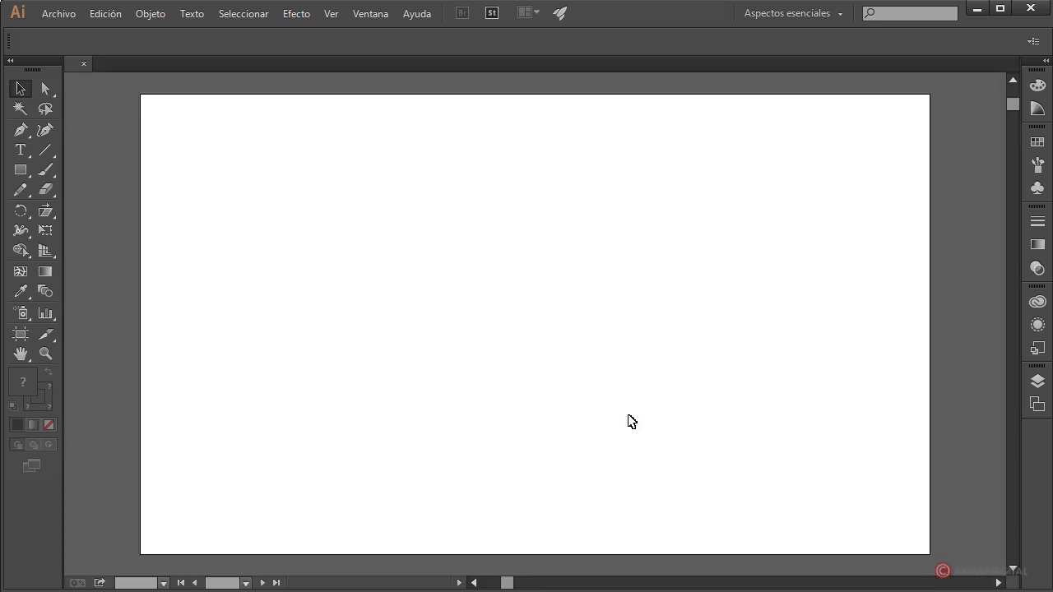
# Step: Type 'ARUMA' and 'DIGITAL' on two lines on the artboard, then select both lines
pyautogui.click(18, 151)
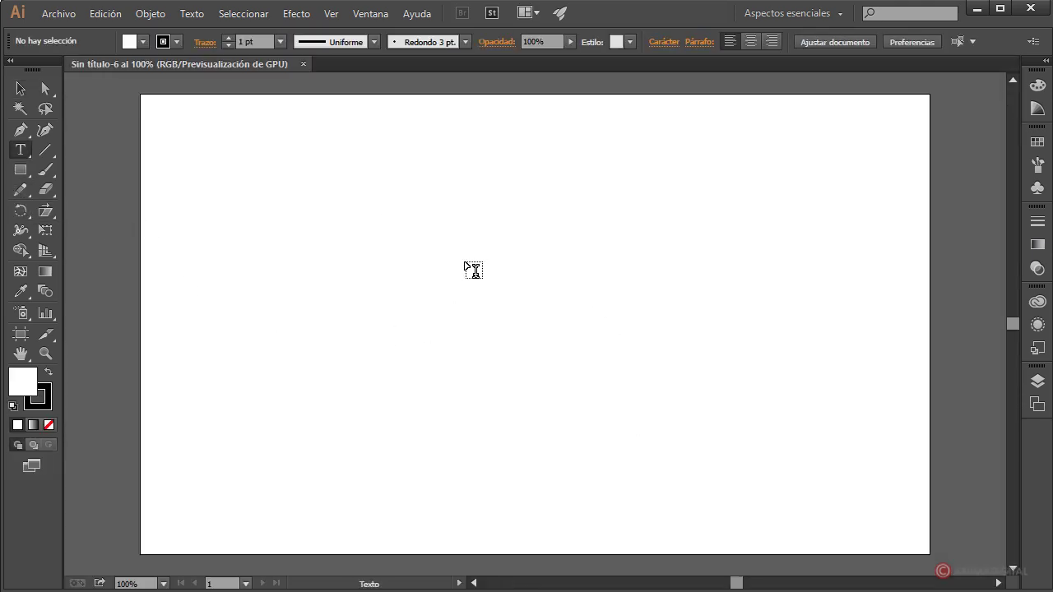
pyautogui.click(218, 267)
pyautogui.write('ARU')
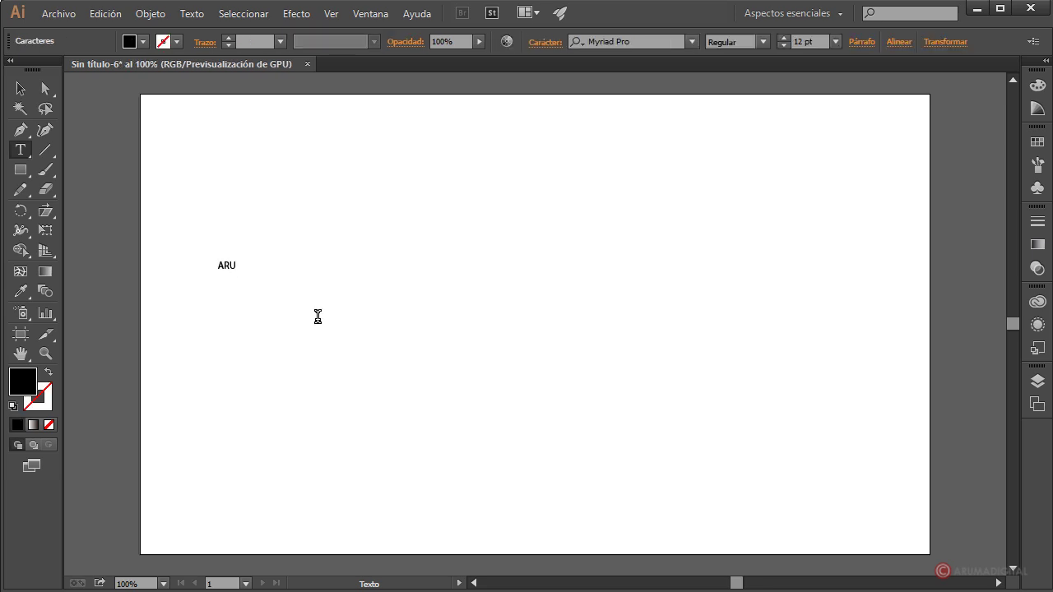
pyautogui.write('MA')
pyautogui.press('Return')
pyautogui.write('DI')
pyautogui.write('GITAL')
pyautogui.moveTo(219, 262); pyautogui.dragTo(287, 282)
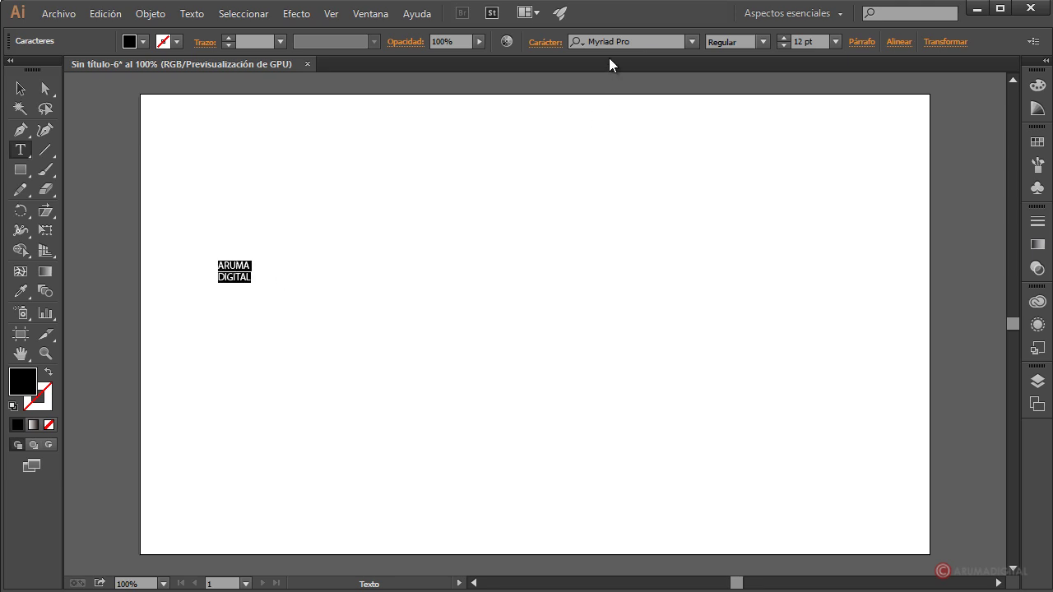
pyautogui.click(691, 41)
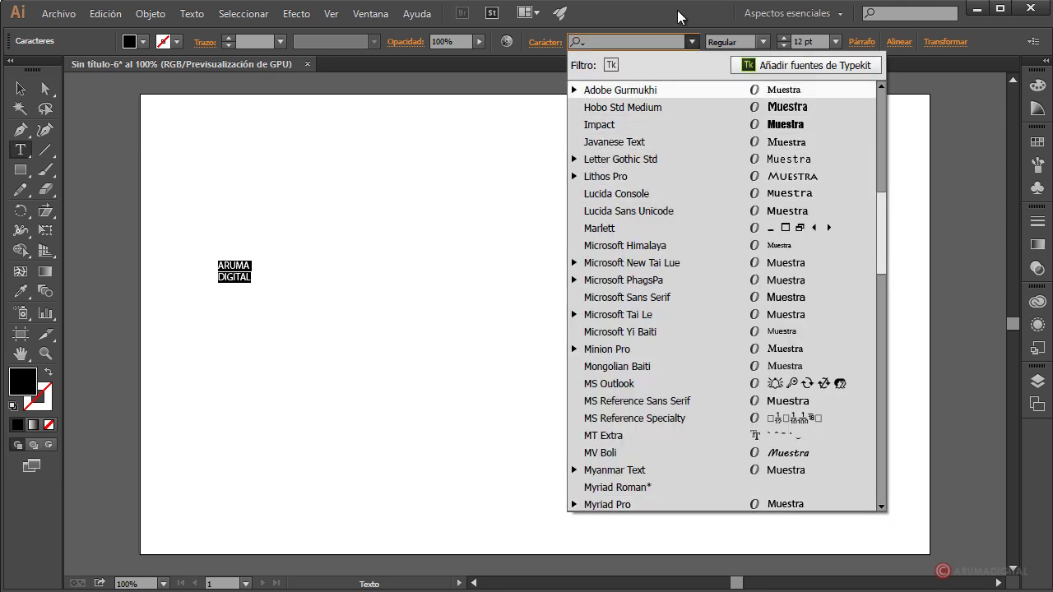
pyautogui.click(871, 30)
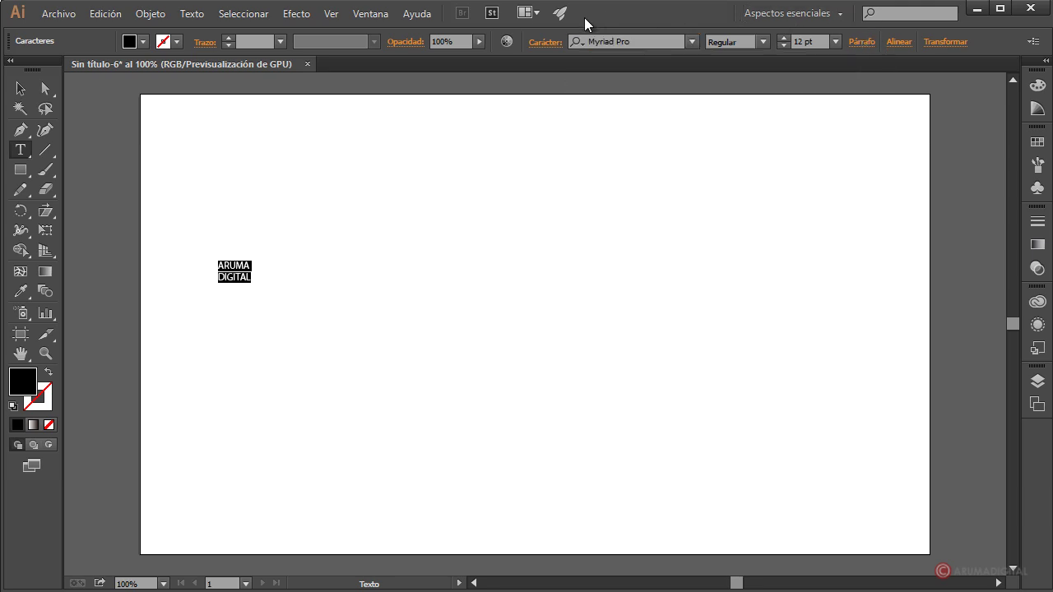
pyautogui.click(544, 42)
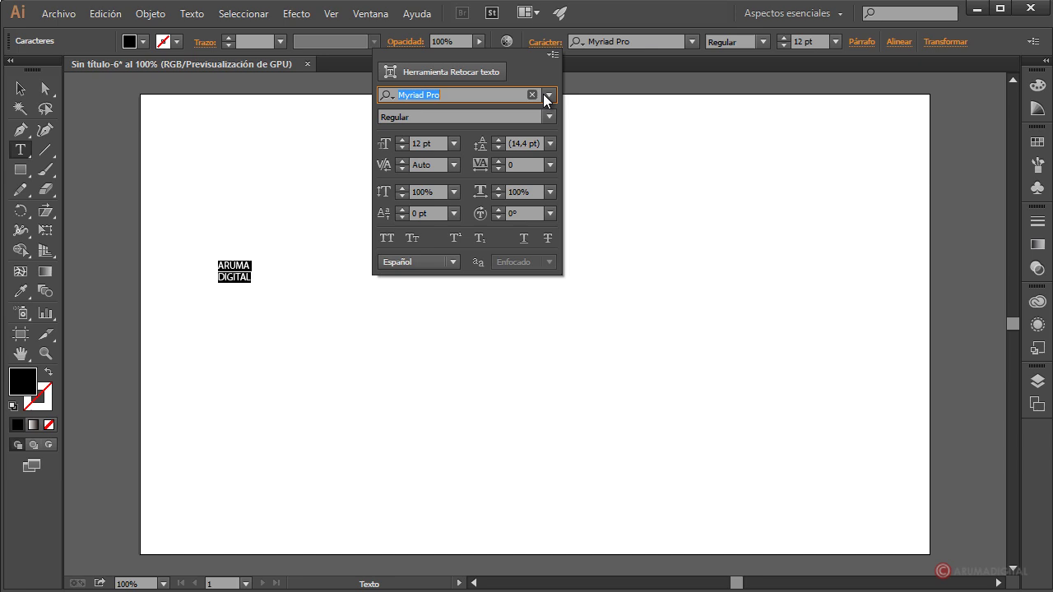
pyautogui.click(549, 143)
pyautogui.click(586, 186)
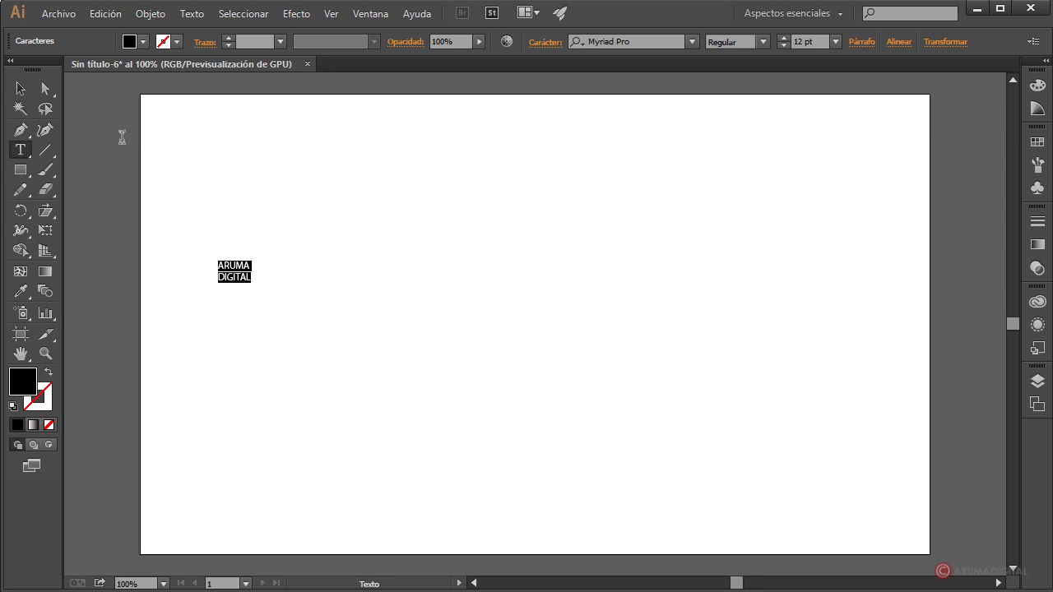
# Step: Scale the ARUMA DIGITAL text frame up to about 200 pt and shift it slightly right
pyautogui.click(25, 93)
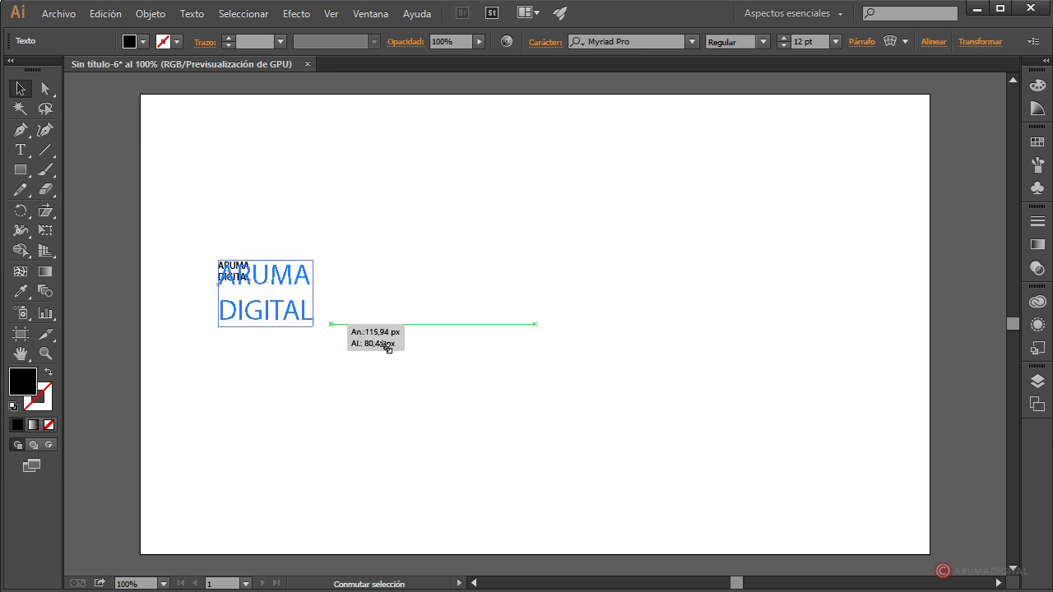
pyautogui.moveTo(253, 283); pyautogui.dragTo(729, 501)
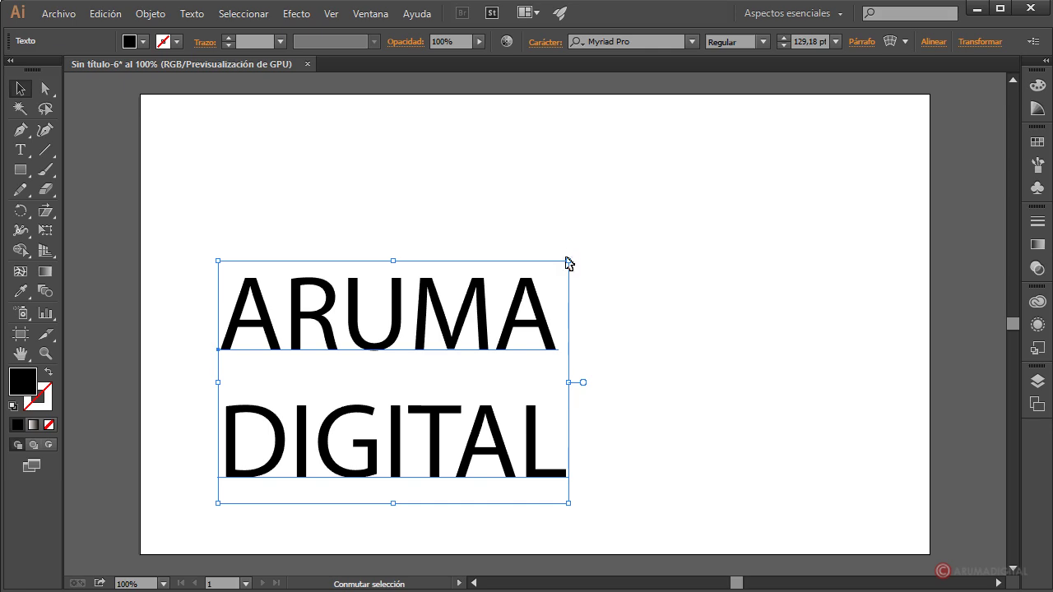
pyautogui.moveTo(567, 261); pyautogui.dragTo(859, 129)
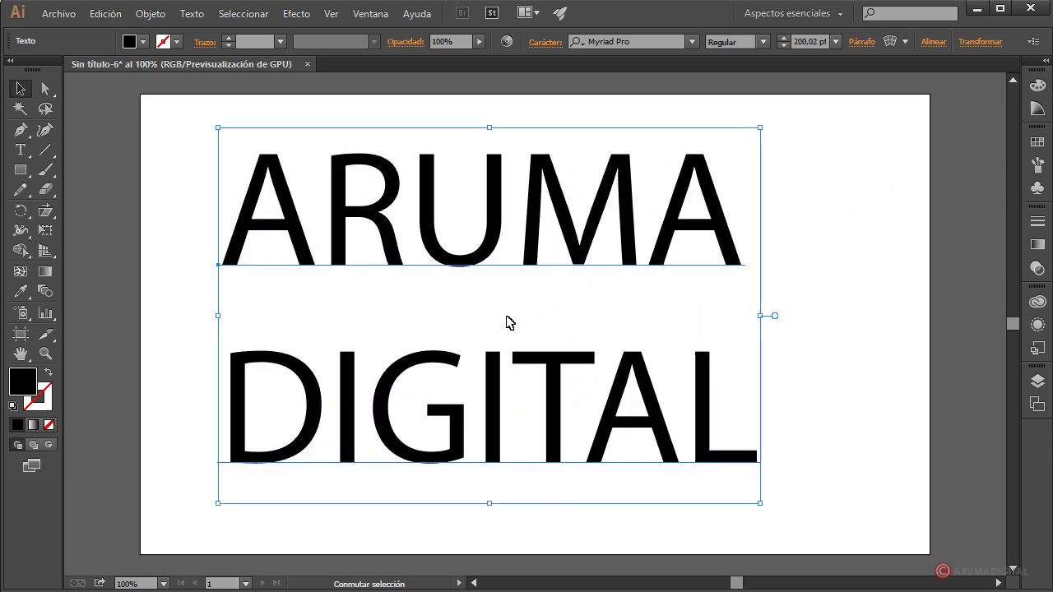
pyautogui.moveTo(483, 245); pyautogui.dragTo(512, 245)
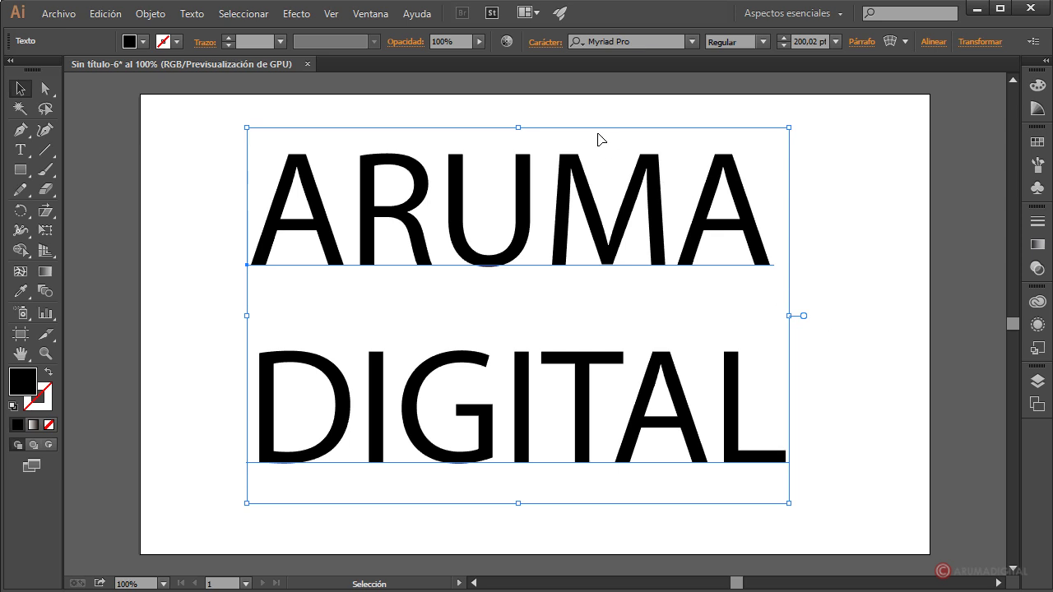
# Step: Set the text leading to 150 pt in the Carácter panel and move the text lower
pyautogui.click(543, 42)
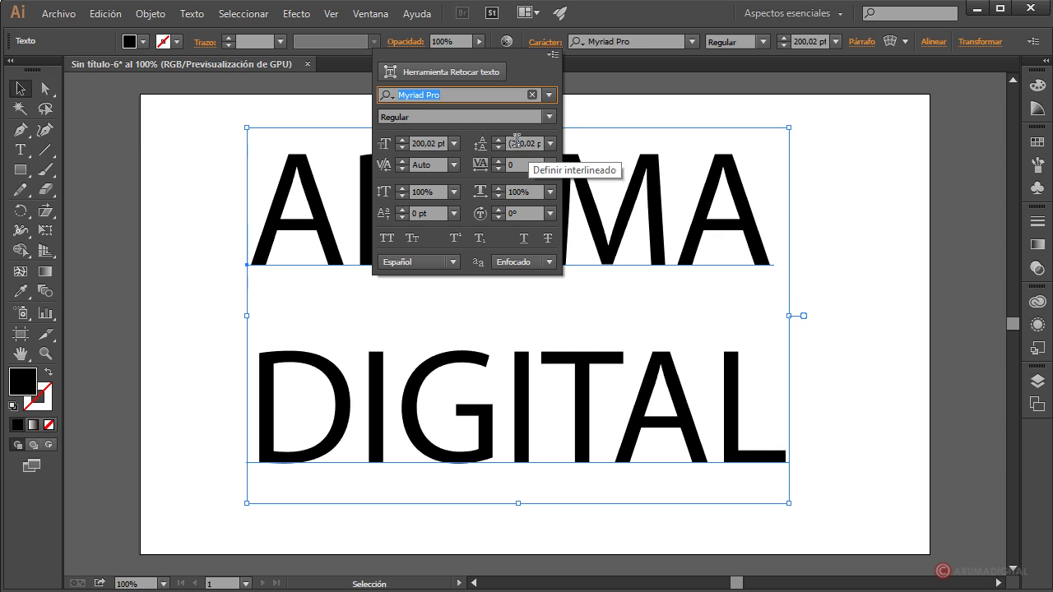
pyautogui.click(513, 143)
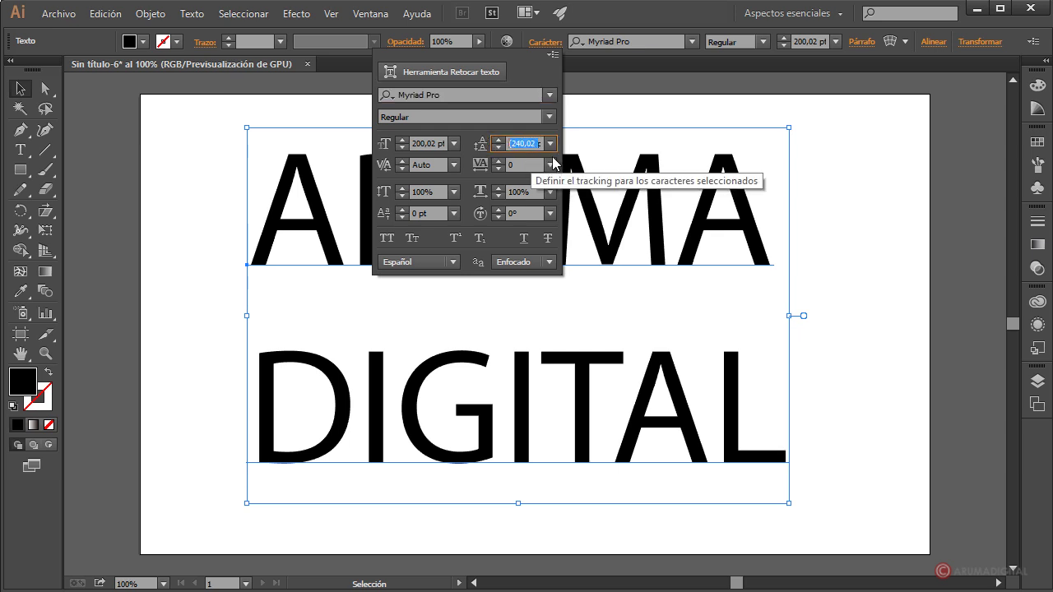
pyautogui.click(552, 143)
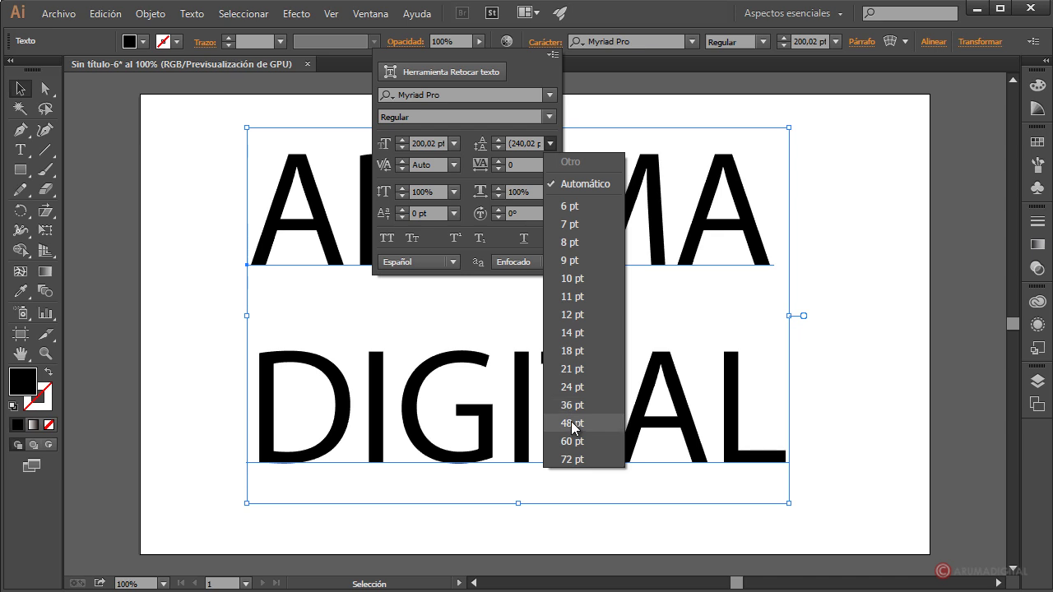
pyautogui.click(573, 423)
pyautogui.click(549, 145)
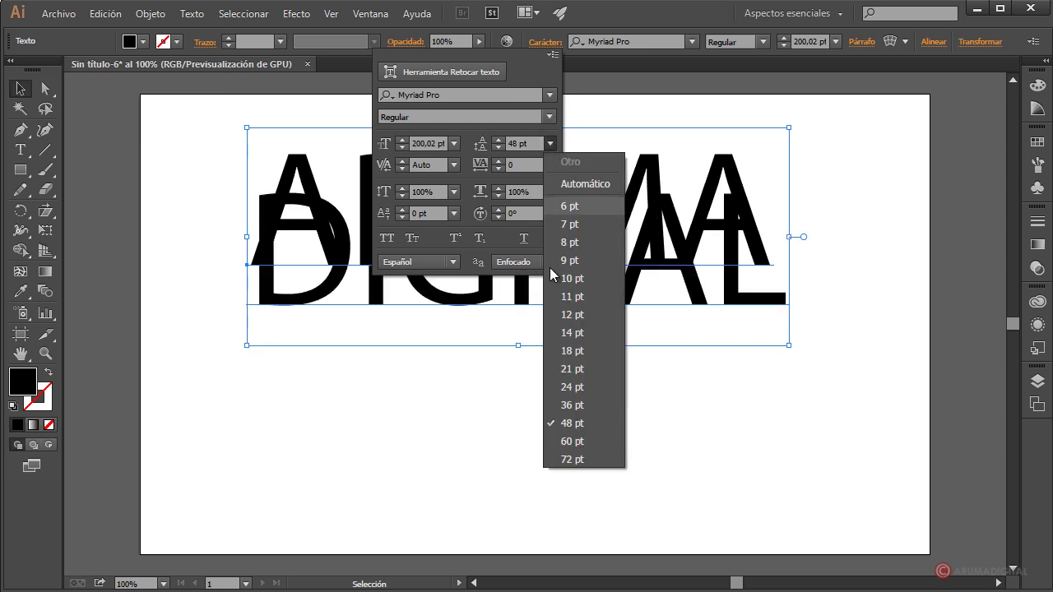
pyautogui.click(580, 459)
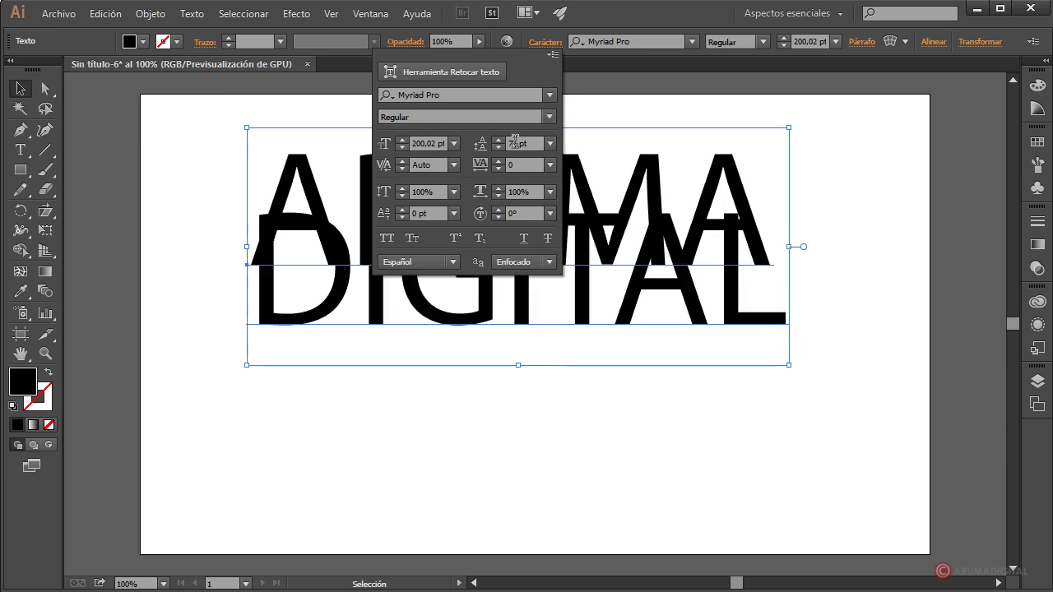
pyautogui.click(514, 143)
pyautogui.write('150')
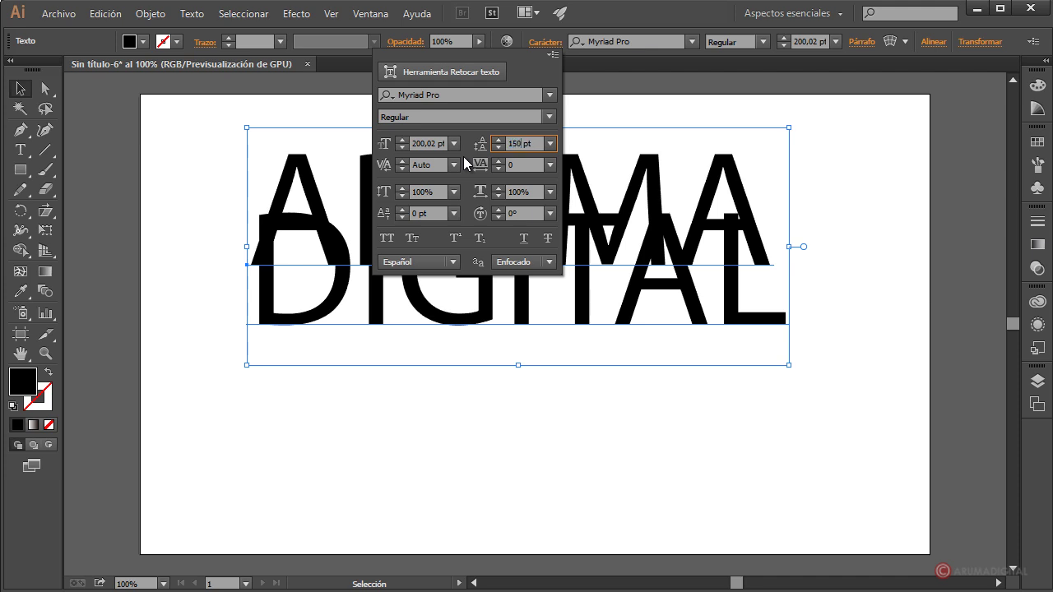
pyautogui.press('Return')
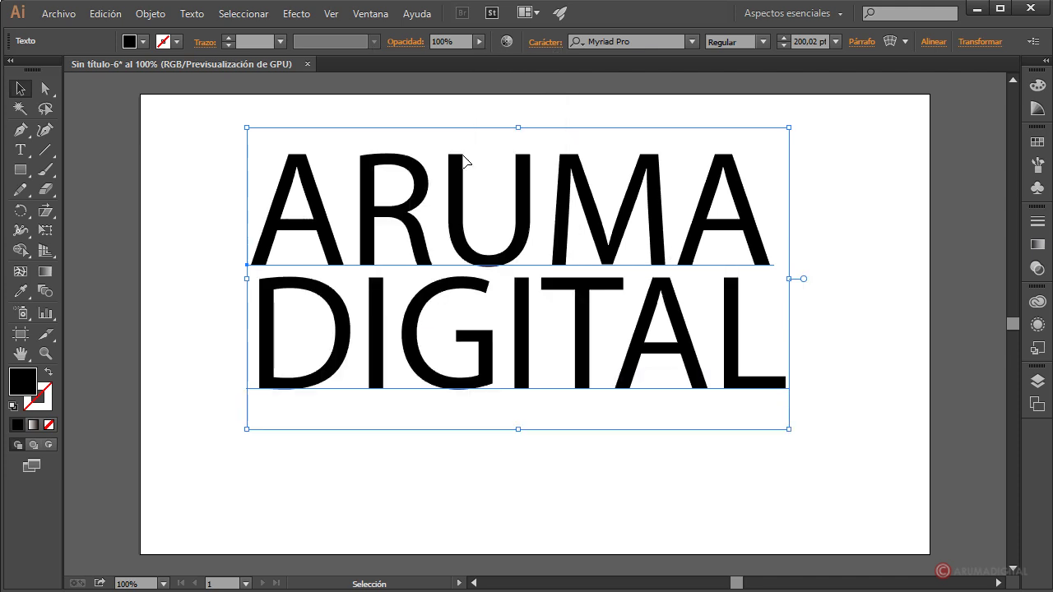
pyautogui.moveTo(556, 224); pyautogui.dragTo(560, 262)
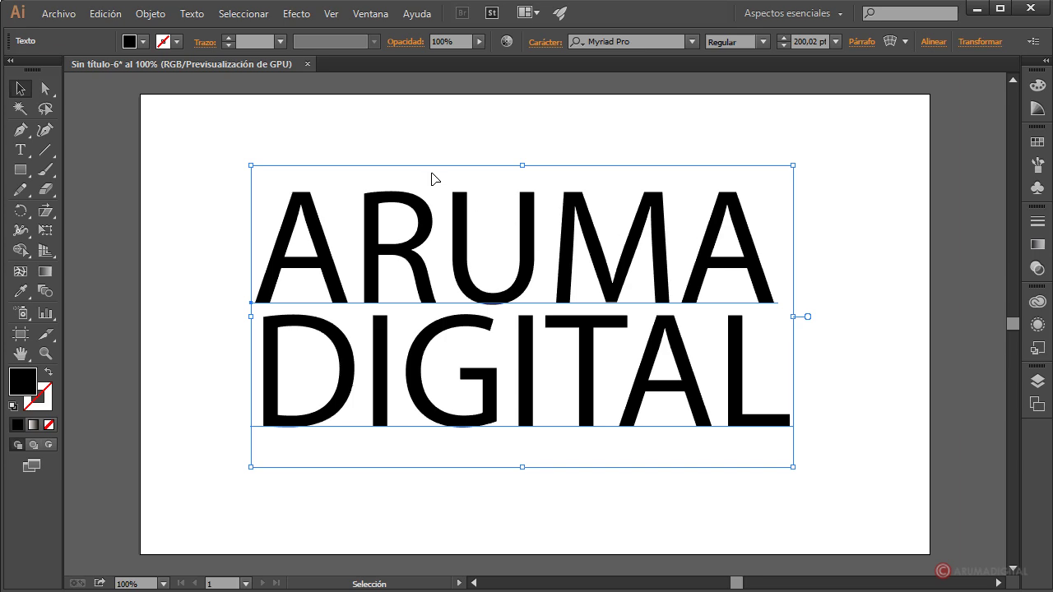
# Step: Expand the text into outlines and Alt-drag two copies along the artboard's bottom edge
pyautogui.click(150, 13)
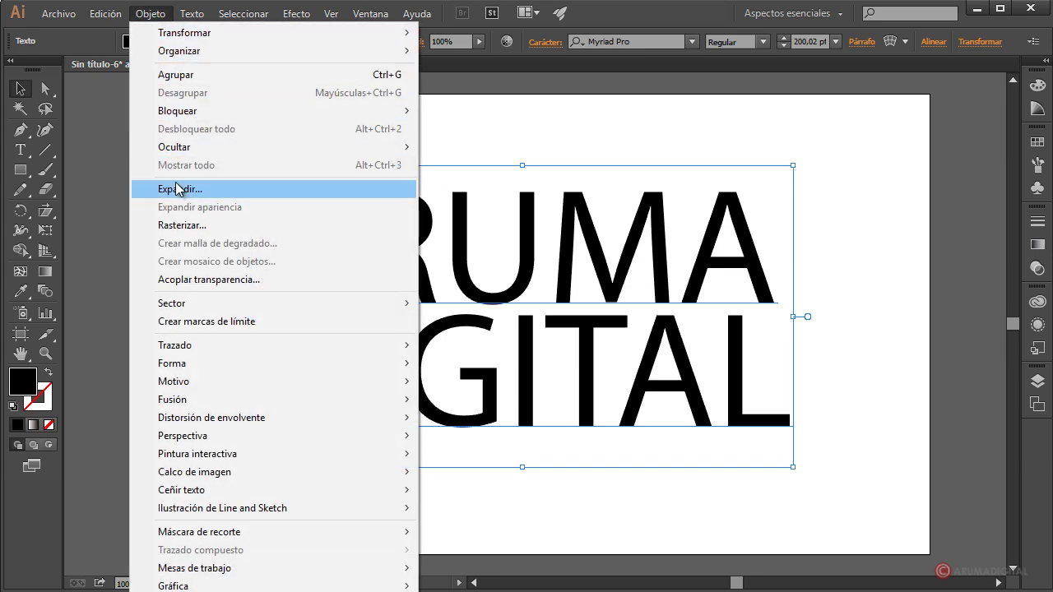
pyautogui.click(180, 189)
pyautogui.click(504, 356)
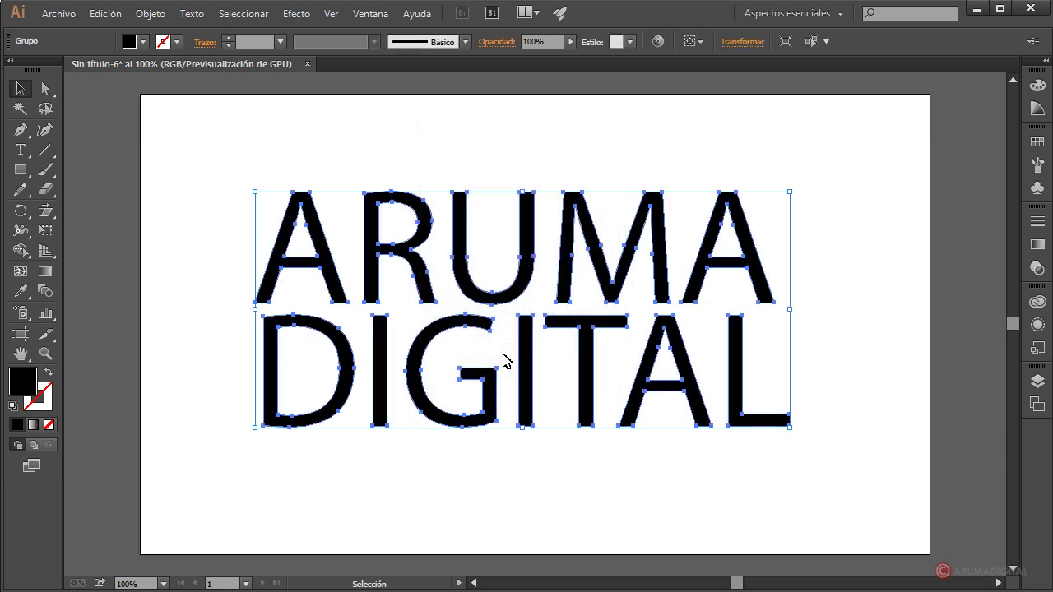
pyautogui.click(496, 152)
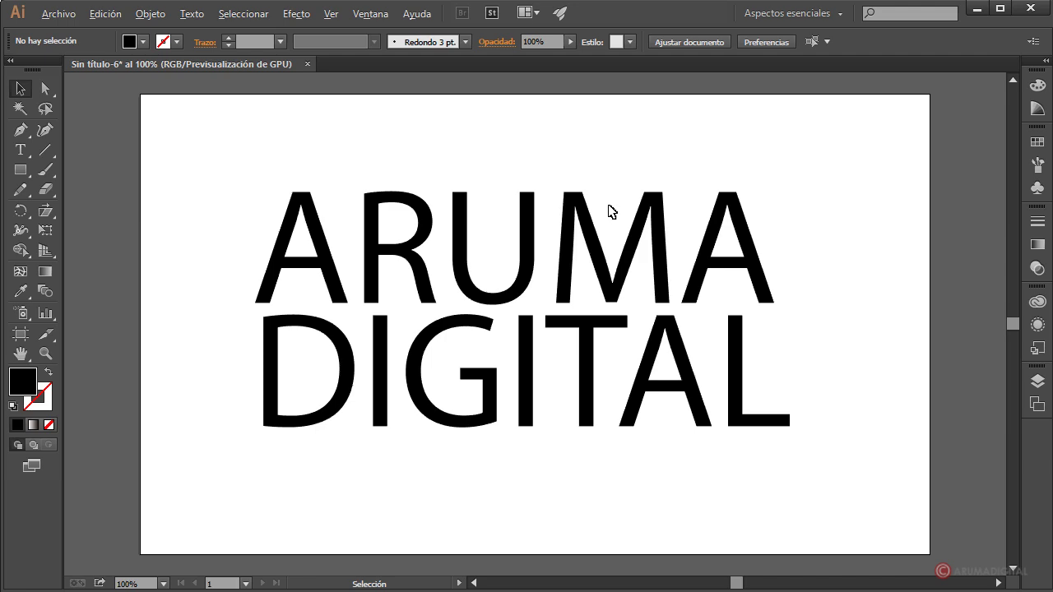
pyautogui.moveTo(580, 214); pyautogui.dragTo(422, 497)
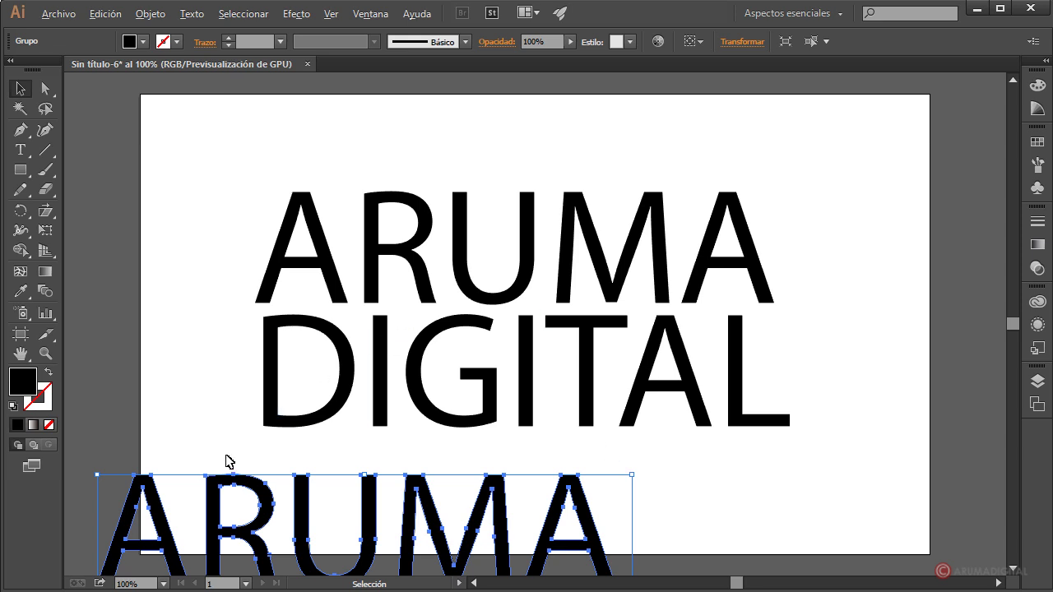
pyautogui.moveTo(162, 500); pyautogui.dragTo(740, 500)
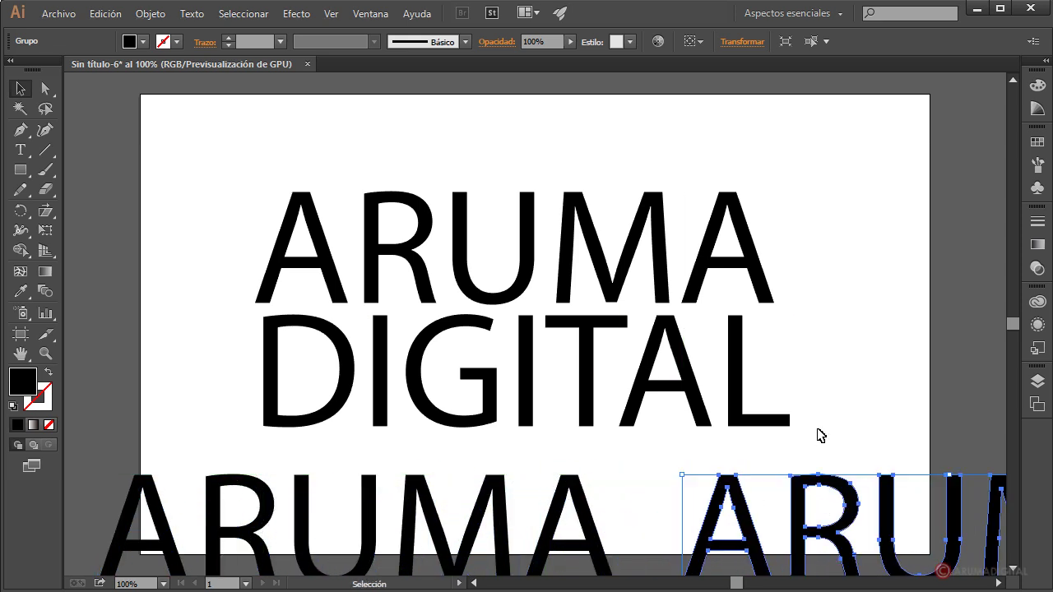
# Step: Apply a 20 px Desplazamiento offset path with Biseladas joins to the original lettering
pyautogui.click(523, 241)
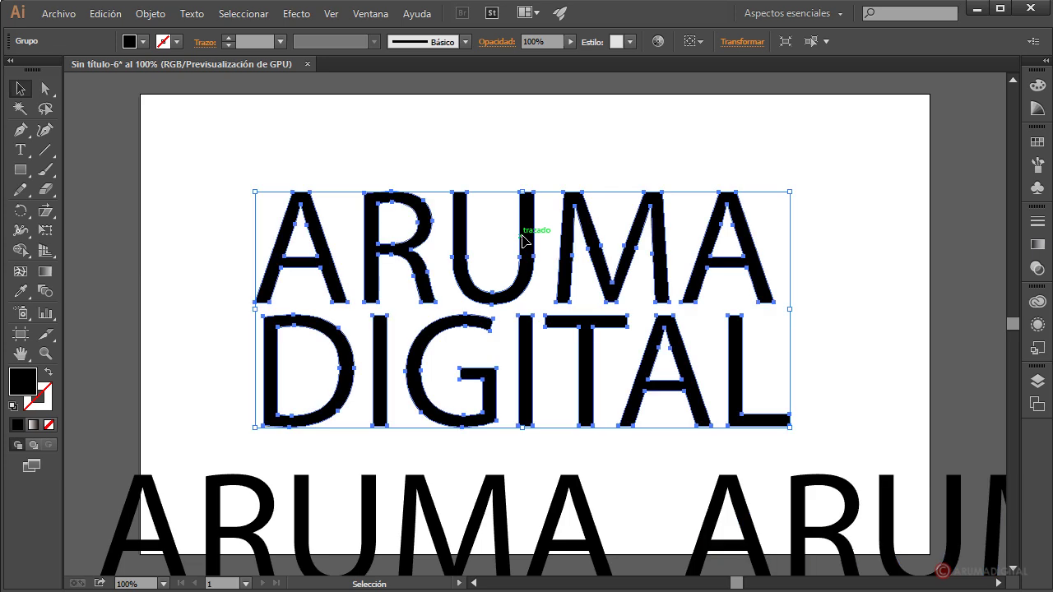
pyautogui.click(309, 20)
pyautogui.moveTo(319, 225)
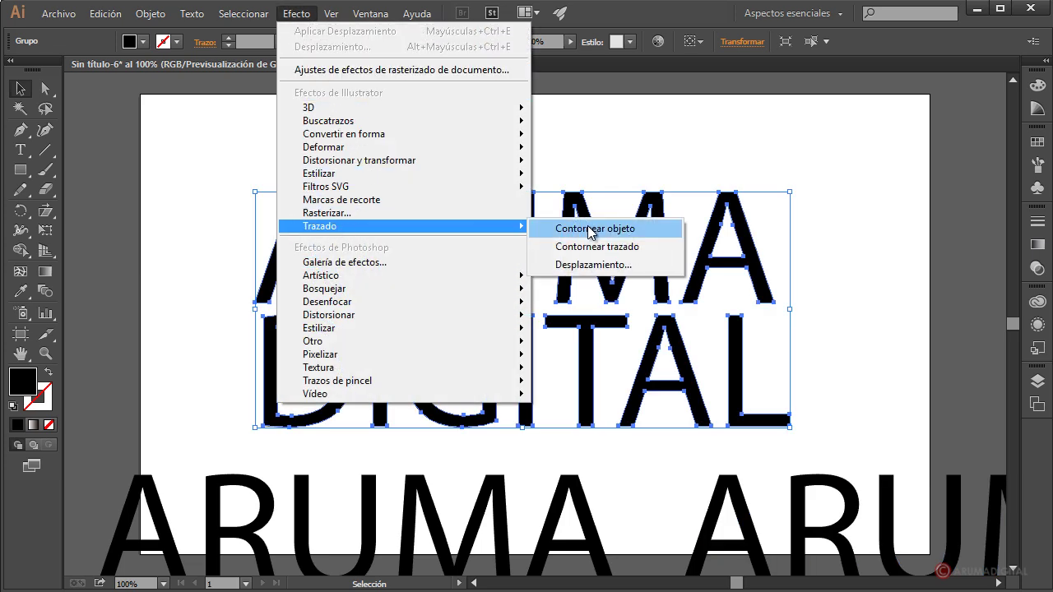
pyautogui.click(597, 265)
pyautogui.moveTo(527, 303); pyautogui.dragTo(722, 254)
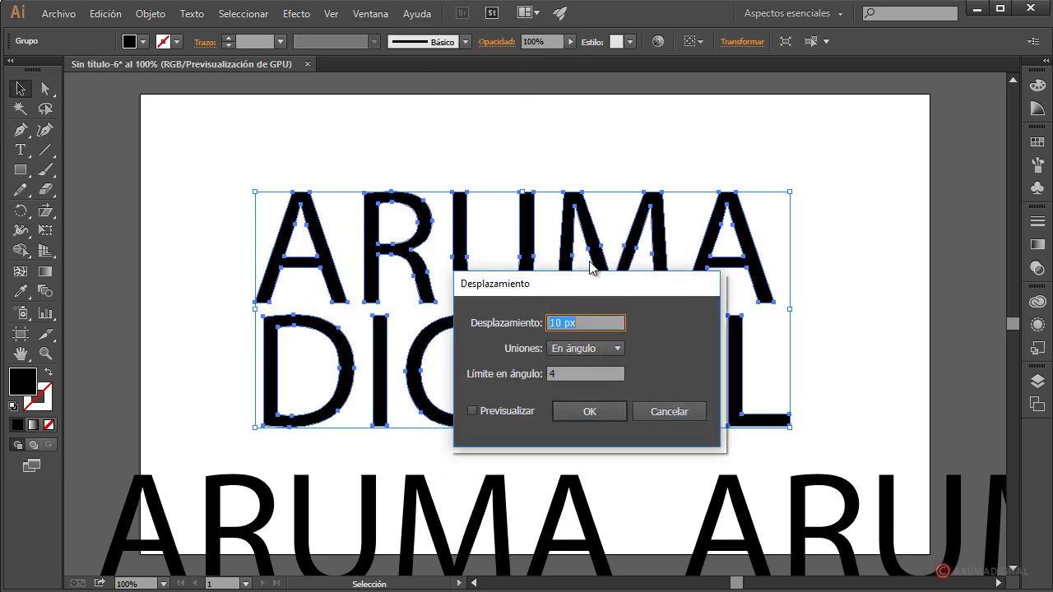
pyautogui.click(673, 376)
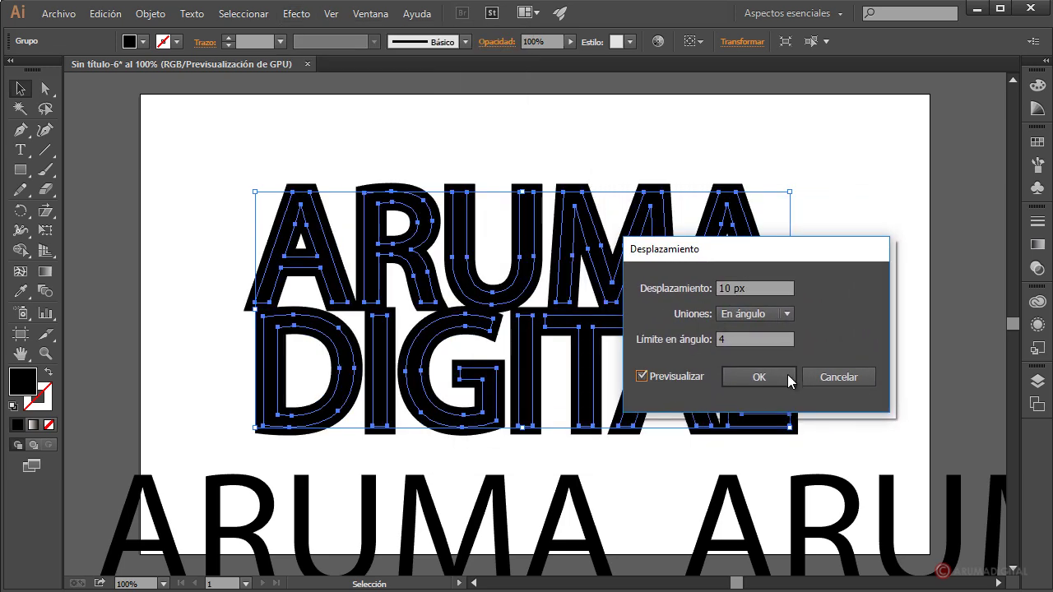
pyautogui.moveTo(741, 288); pyautogui.dragTo(699, 288)
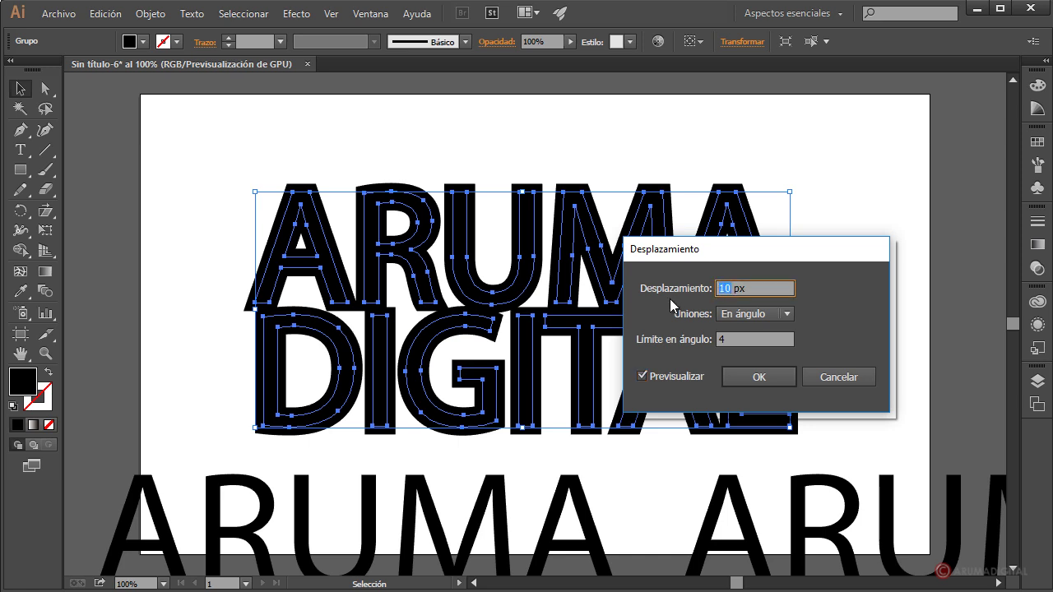
pyautogui.write('20')
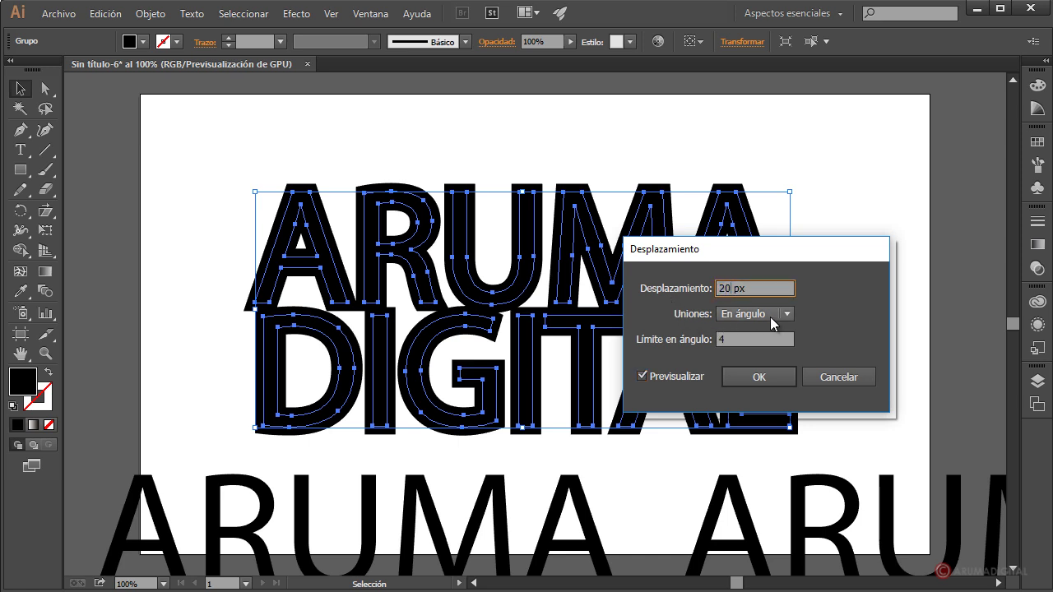
pyautogui.click(775, 321)
pyautogui.click(750, 368)
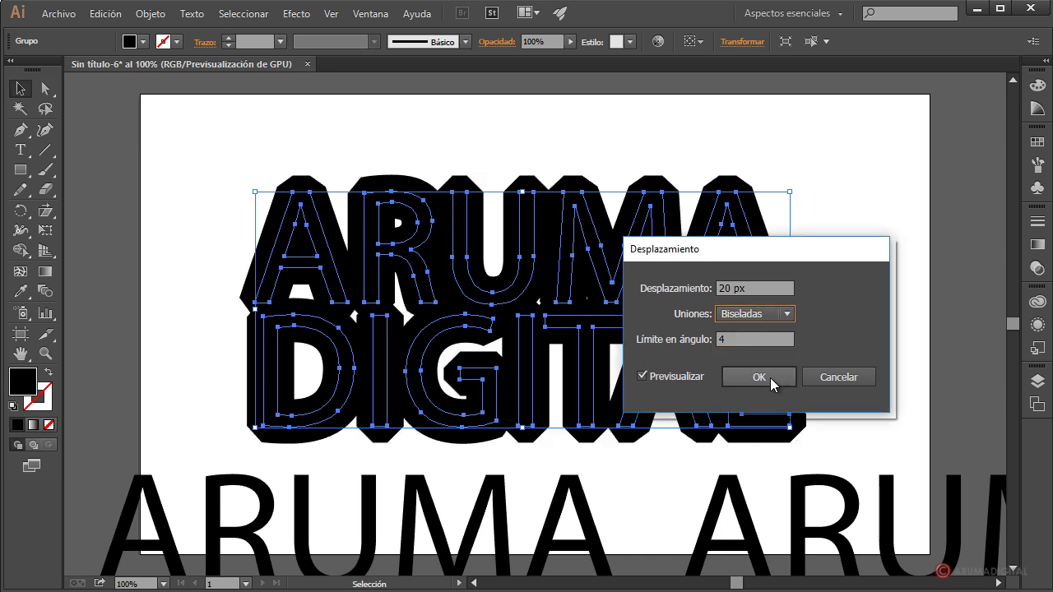
pyautogui.click(770, 381)
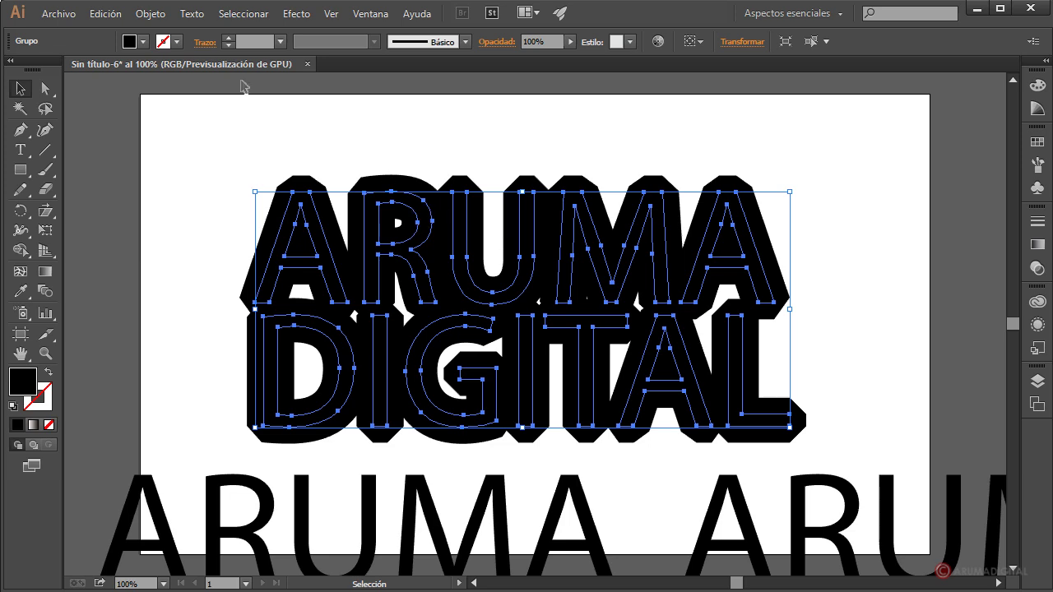
# Step: Expand the offset appearance and fill the lettering shapes with red (R=193 G=39 B=45)
pyautogui.click(150, 14)
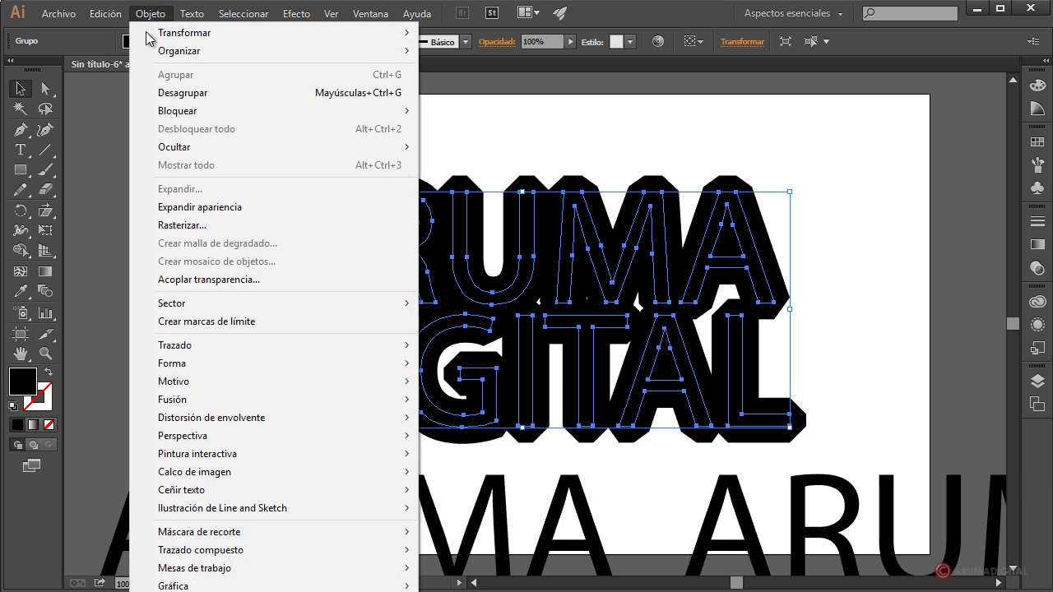
pyautogui.click(184, 209)
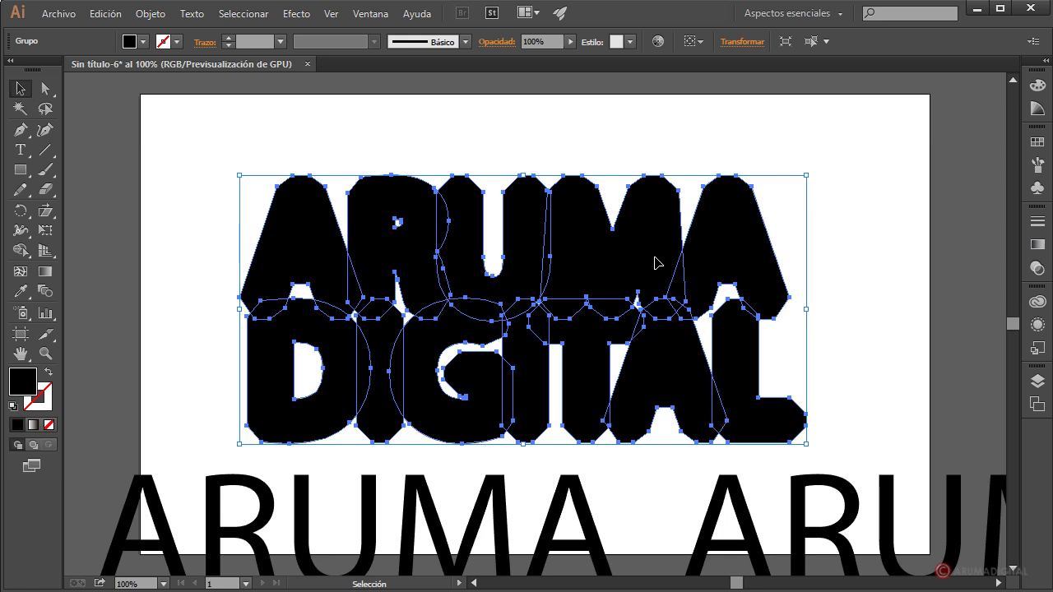
pyautogui.click(144, 41)
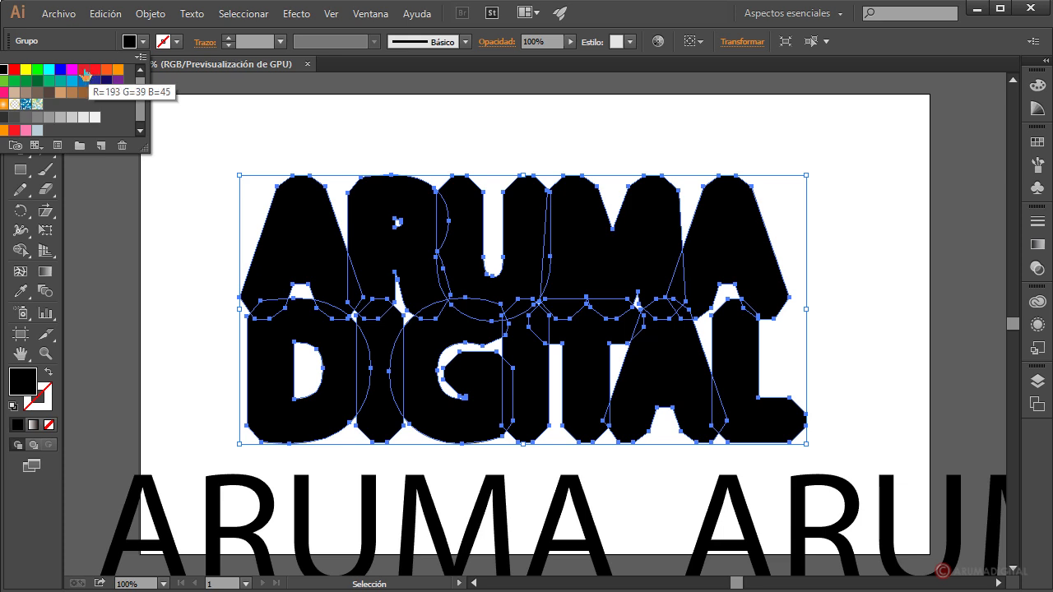
pyautogui.click(83, 70)
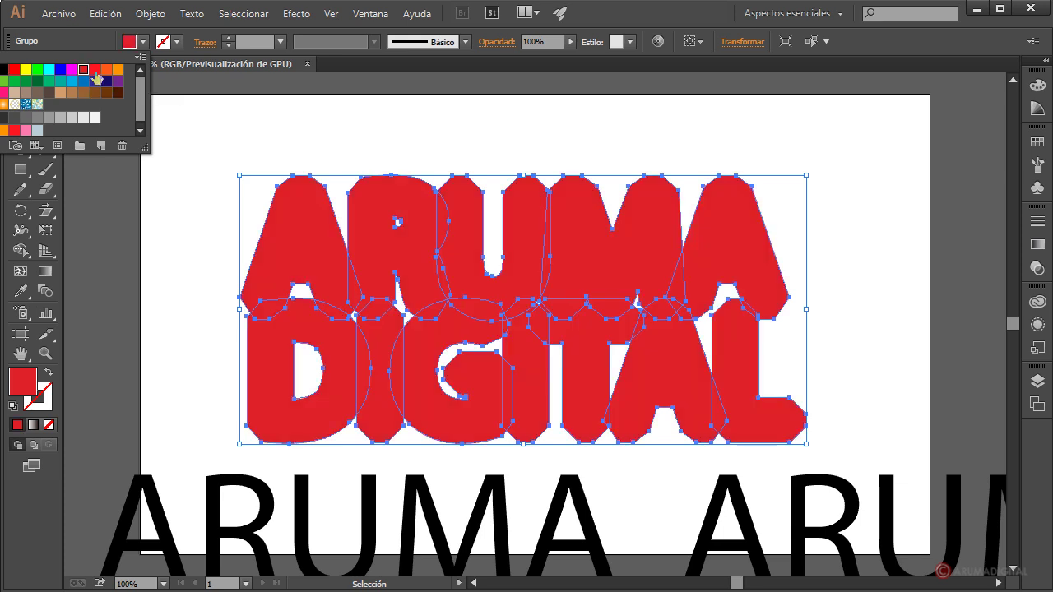
# Step: Darken the backing fill to maroon 791C24 and move a black lettering copy on top
pyautogui.click(709, 28)
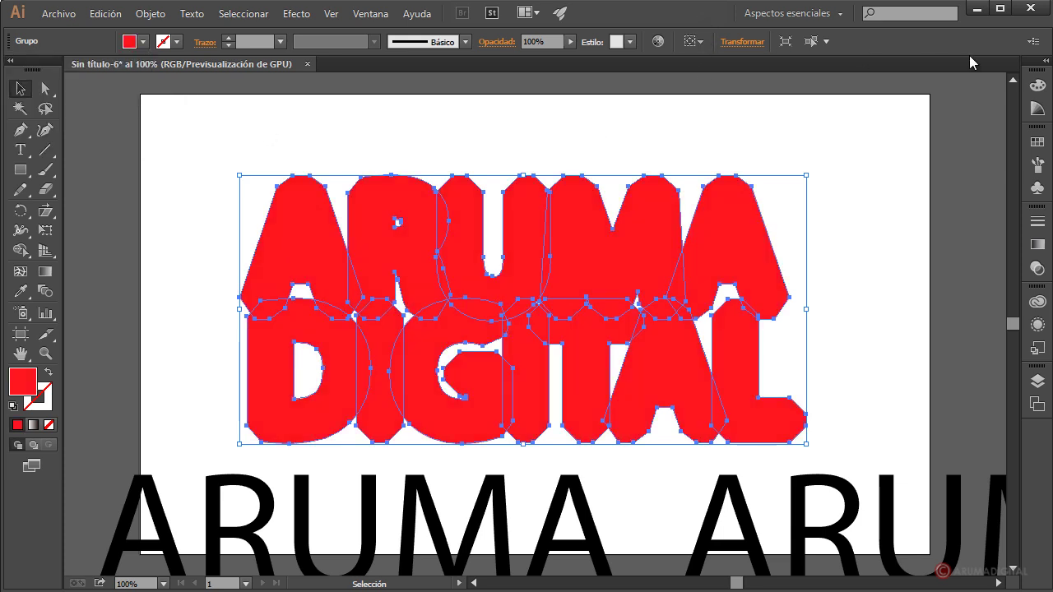
pyautogui.click(1040, 85)
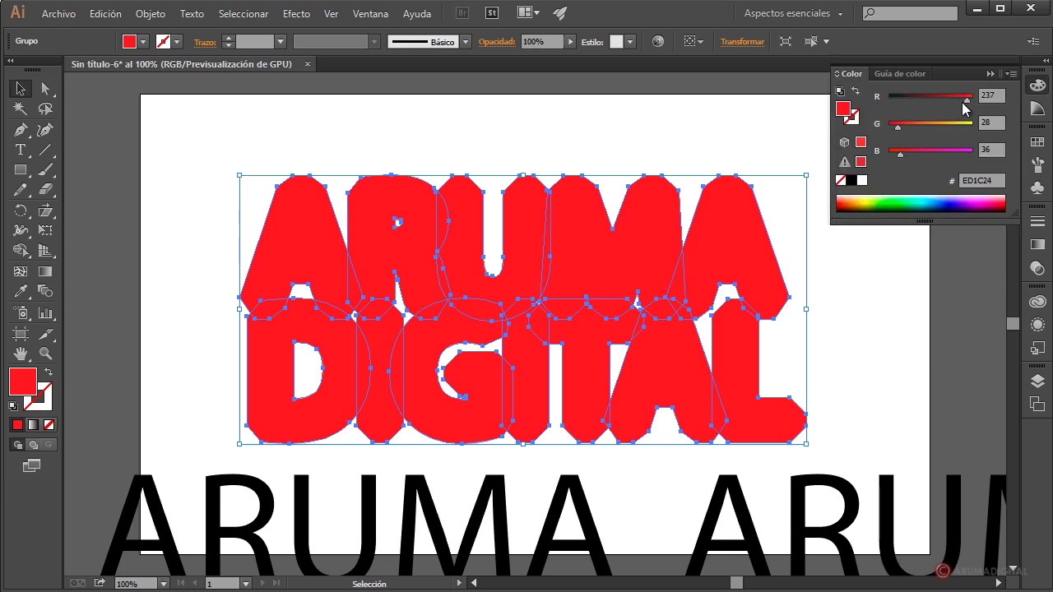
pyautogui.moveTo(967, 100); pyautogui.dragTo(913, 101)
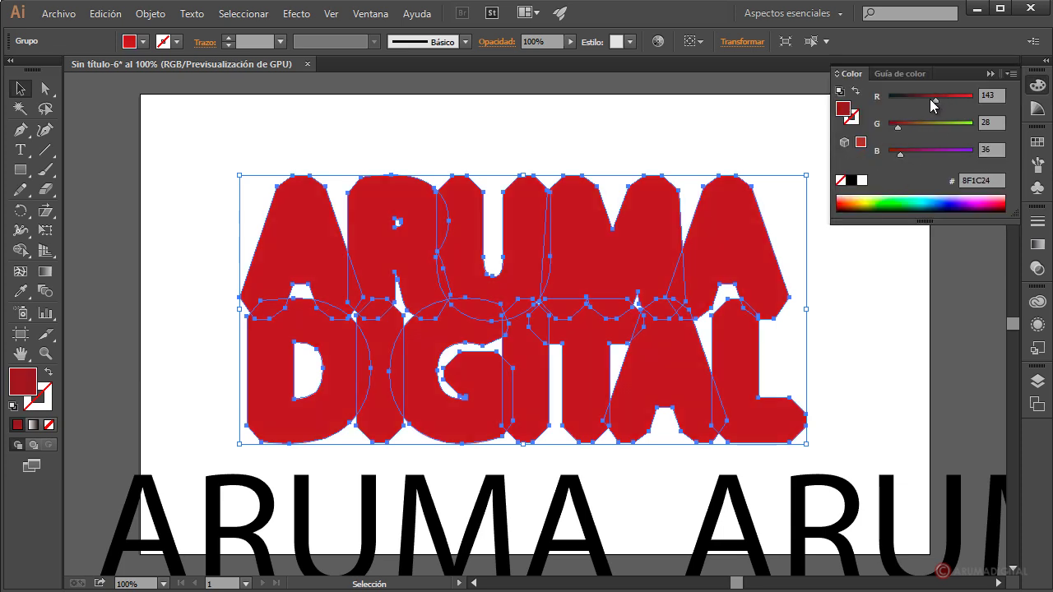
pyautogui.moveTo(914, 102); pyautogui.dragTo(927, 103)
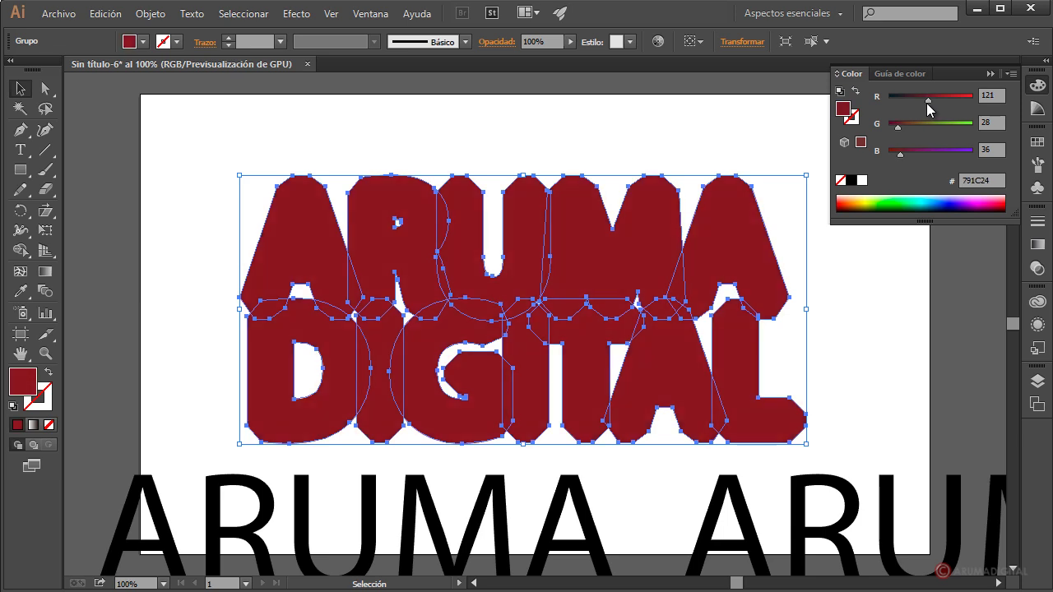
pyautogui.click(904, 303)
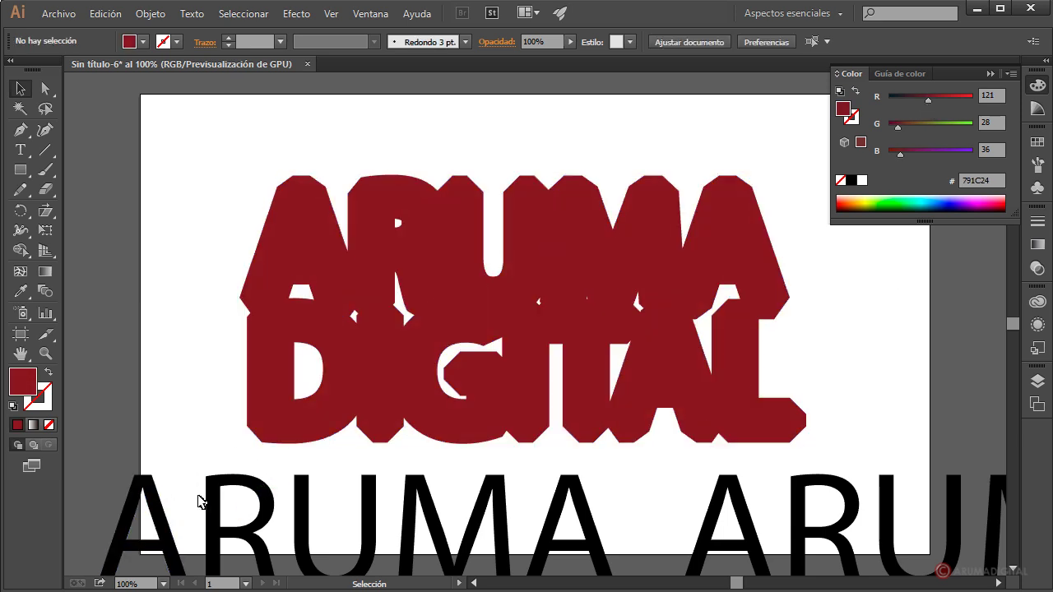
pyautogui.moveTo(212, 501); pyautogui.dragTo(371, 218)
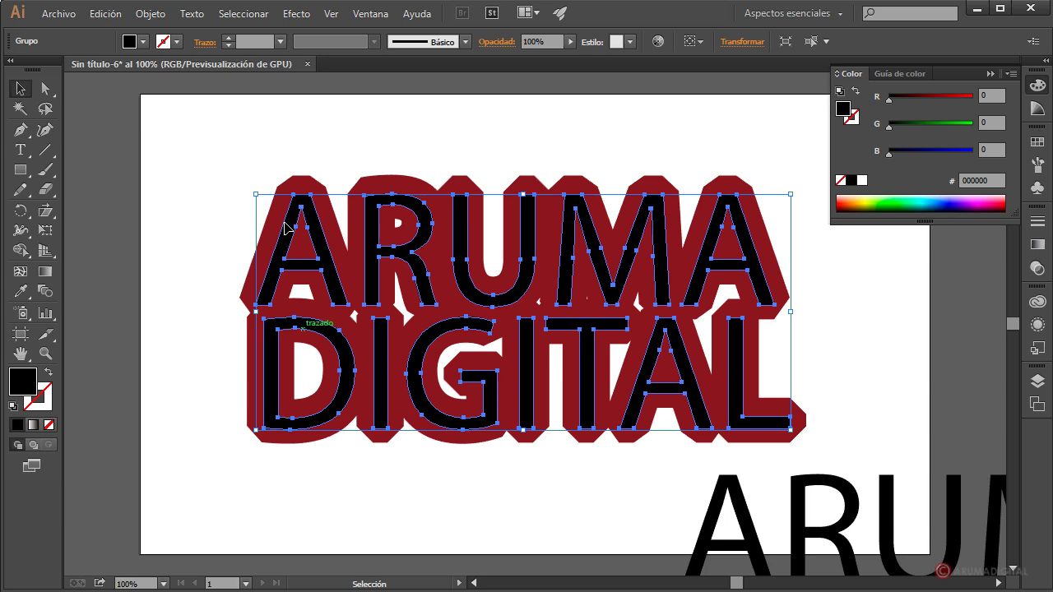
# Step: Give the black copy a 10 px bevelled offset path and expand its appearance
pyautogui.click(297, 14)
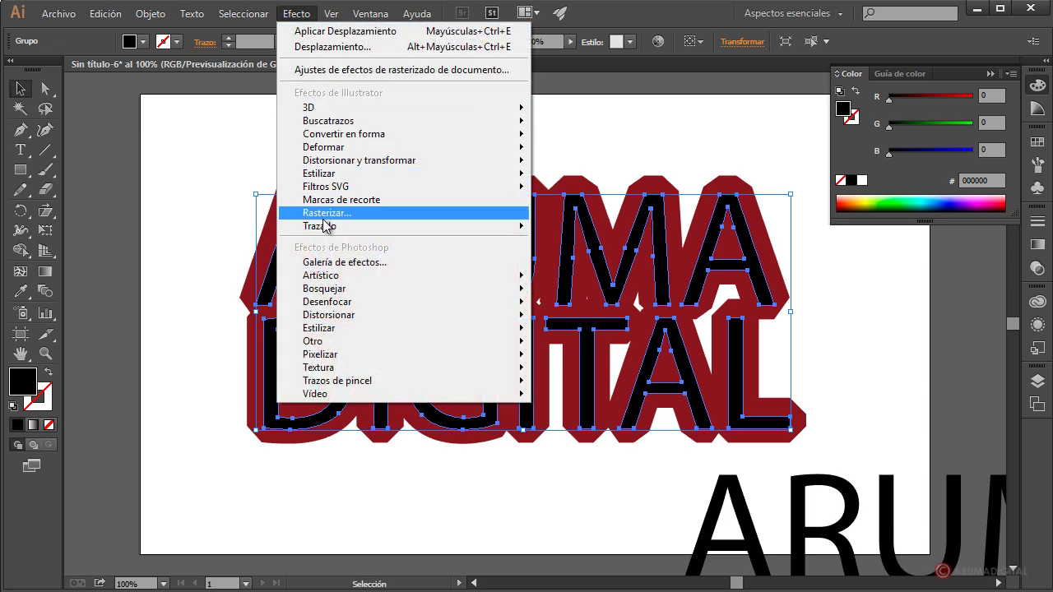
pyautogui.moveTo(319, 226)
pyautogui.click(581, 265)
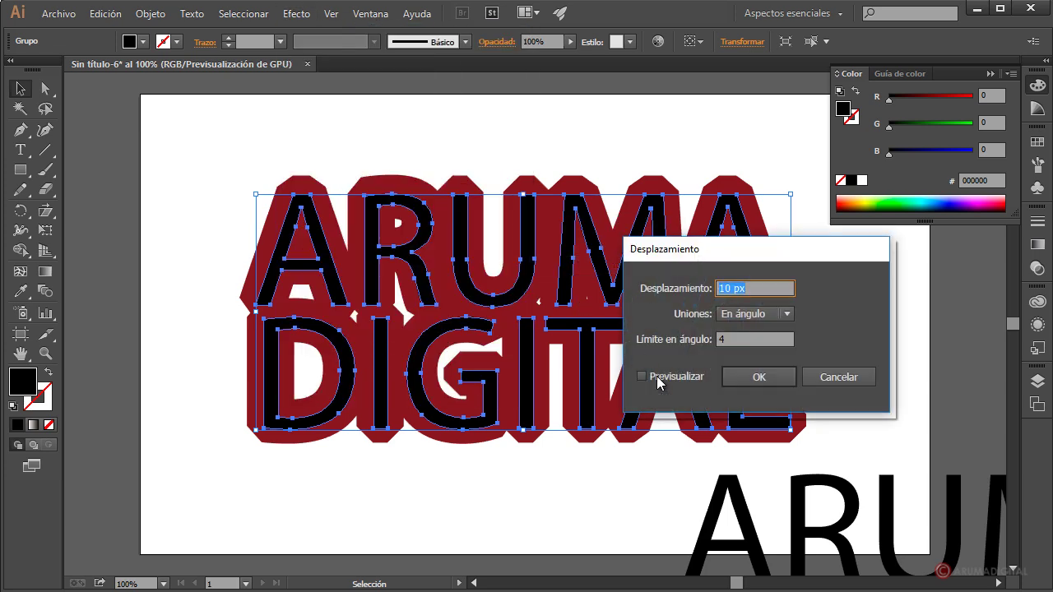
pyautogui.click(642, 376)
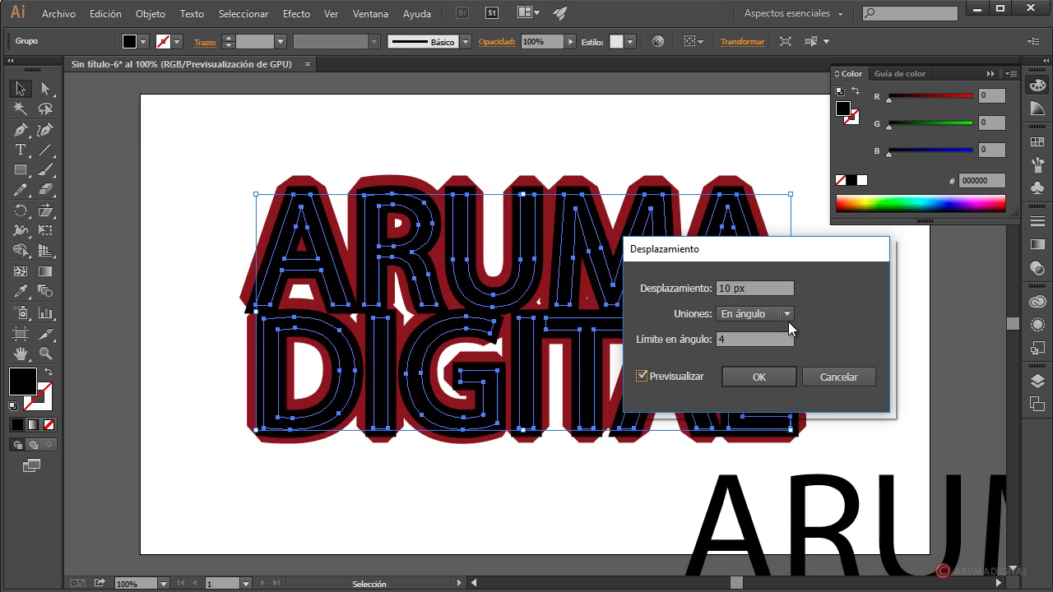
pyautogui.click(787, 314)
pyautogui.click(755, 368)
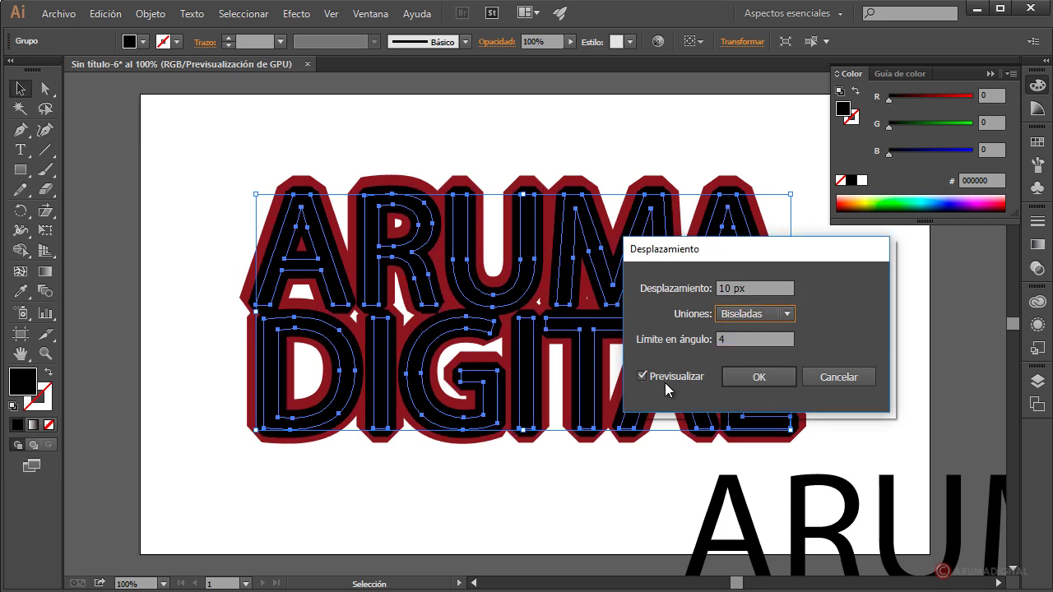
pyautogui.click(757, 377)
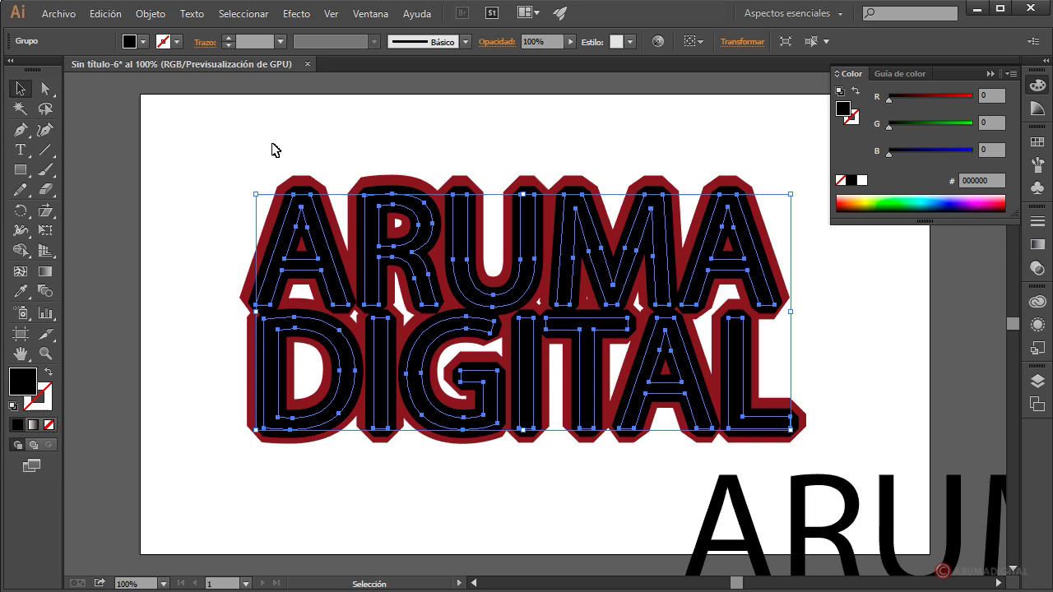
pyautogui.click(149, 13)
pyautogui.click(178, 207)
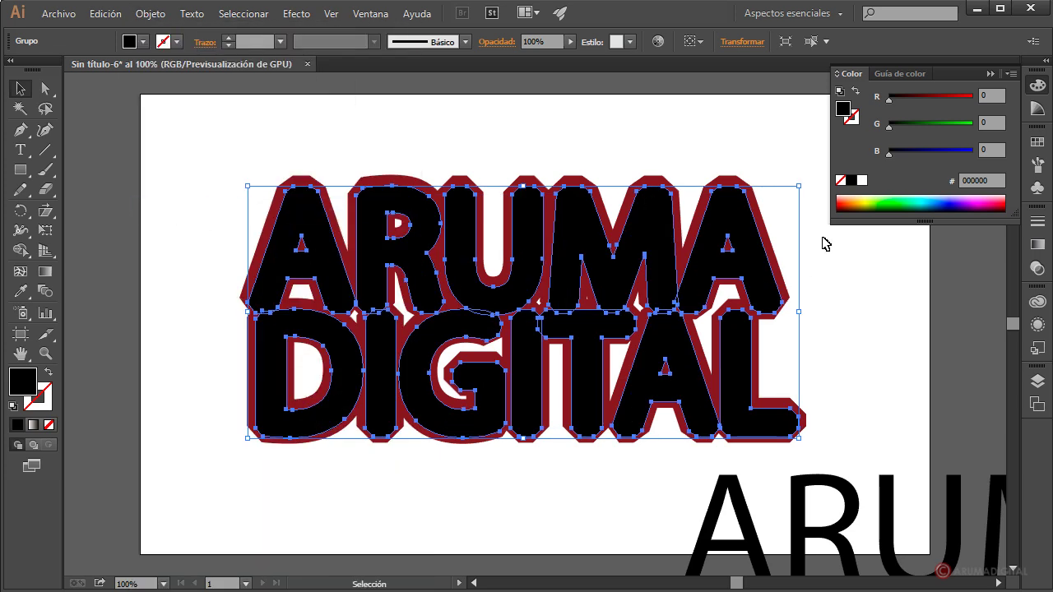
# Step: Fill the thickened letters bright red ED1C24 and place the last black copy over them
pyautogui.click(143, 42)
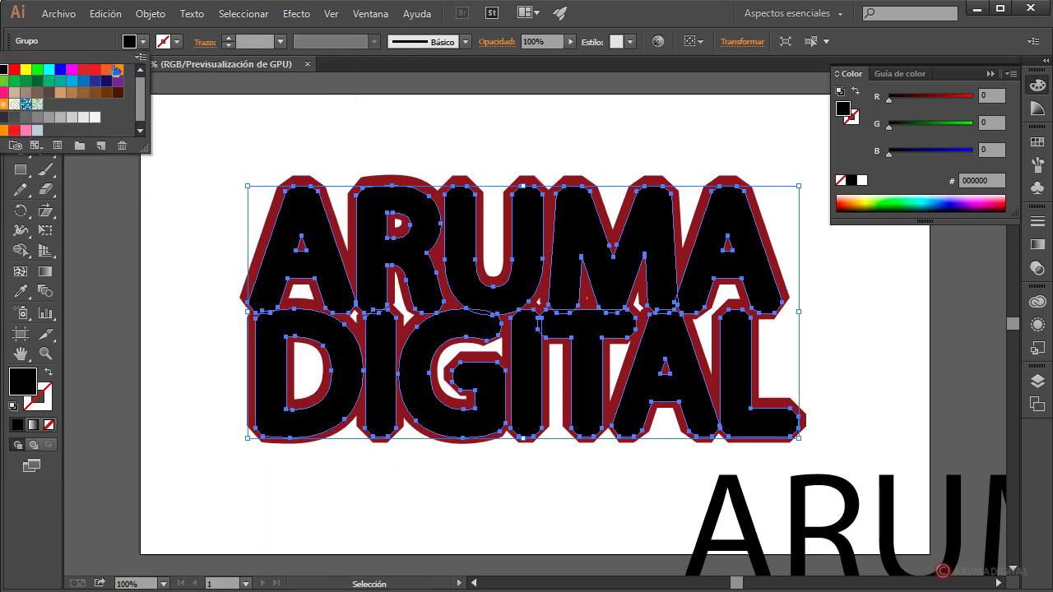
pyautogui.click(95, 70)
pyautogui.click(301, 123)
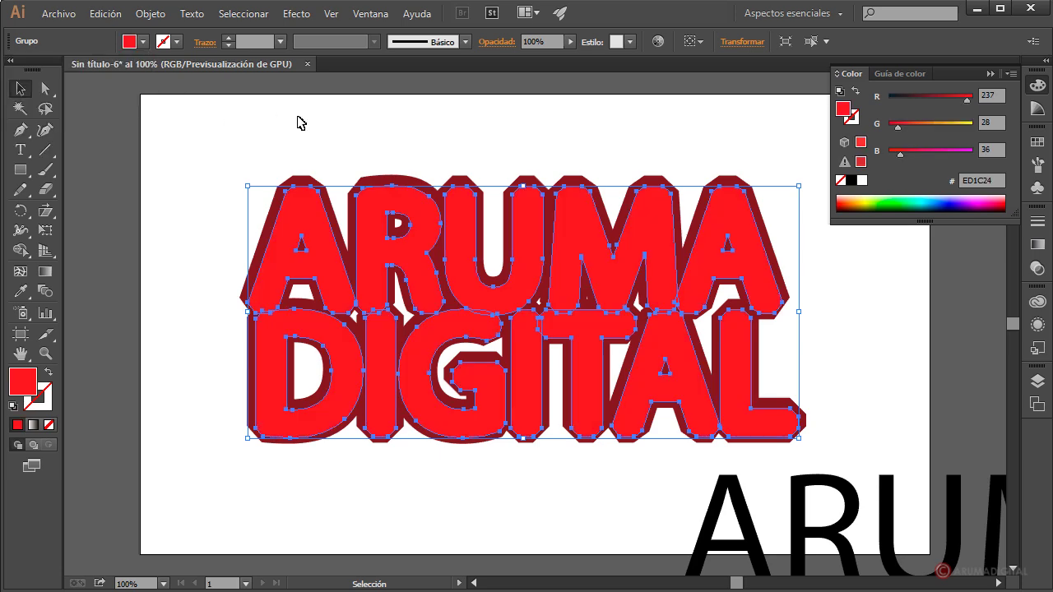
pyautogui.click(244, 194)
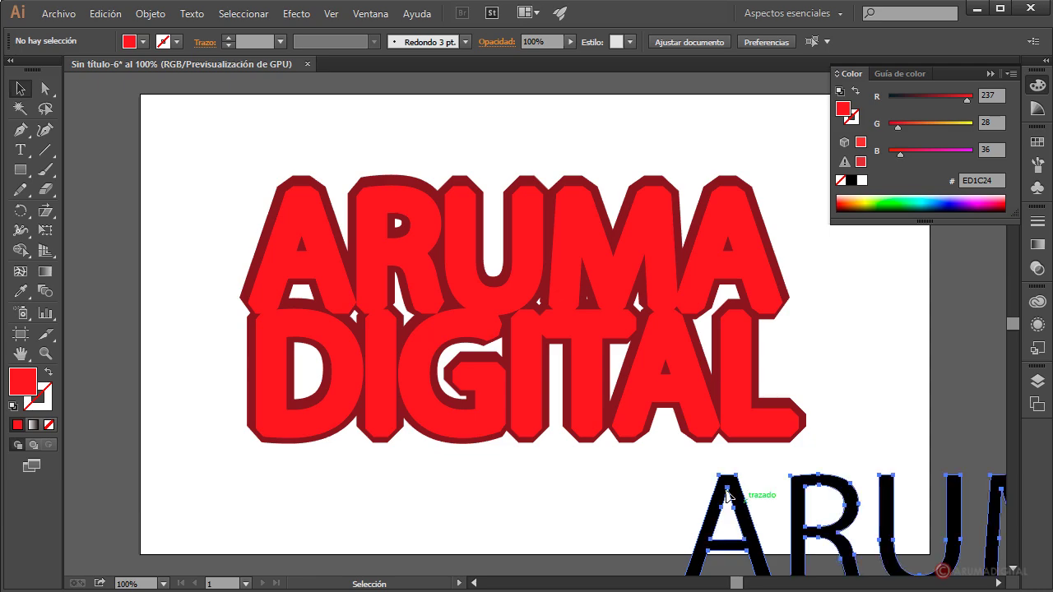
pyautogui.moveTo(741, 505); pyautogui.dragTo(319, 228)
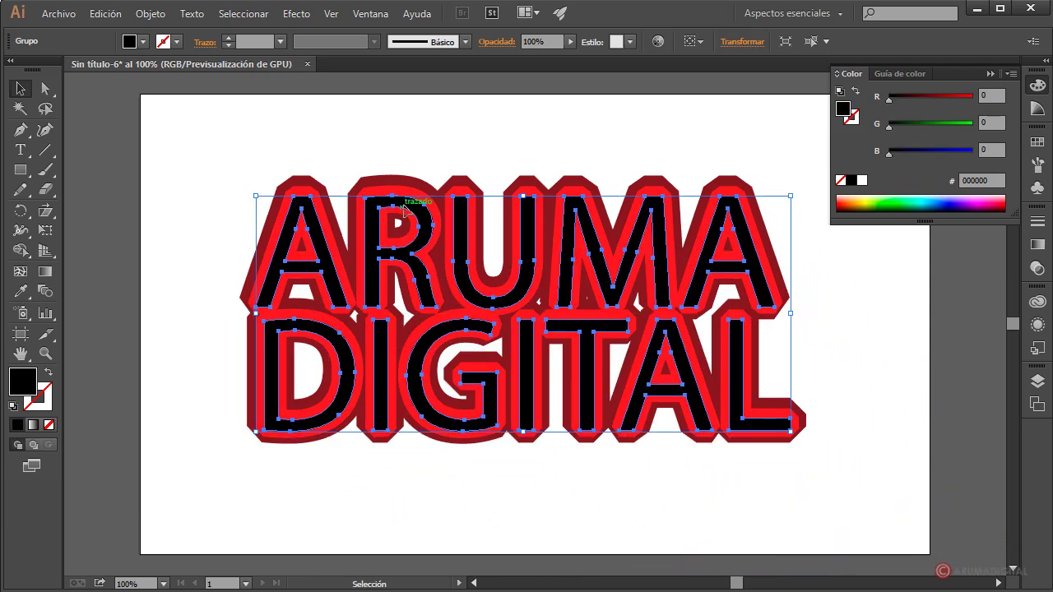
# Step: Give the top black lettering a 2 px bevelled offset path and expand its appearance
pyautogui.click(294, 15)
pyautogui.moveTo(320, 225)
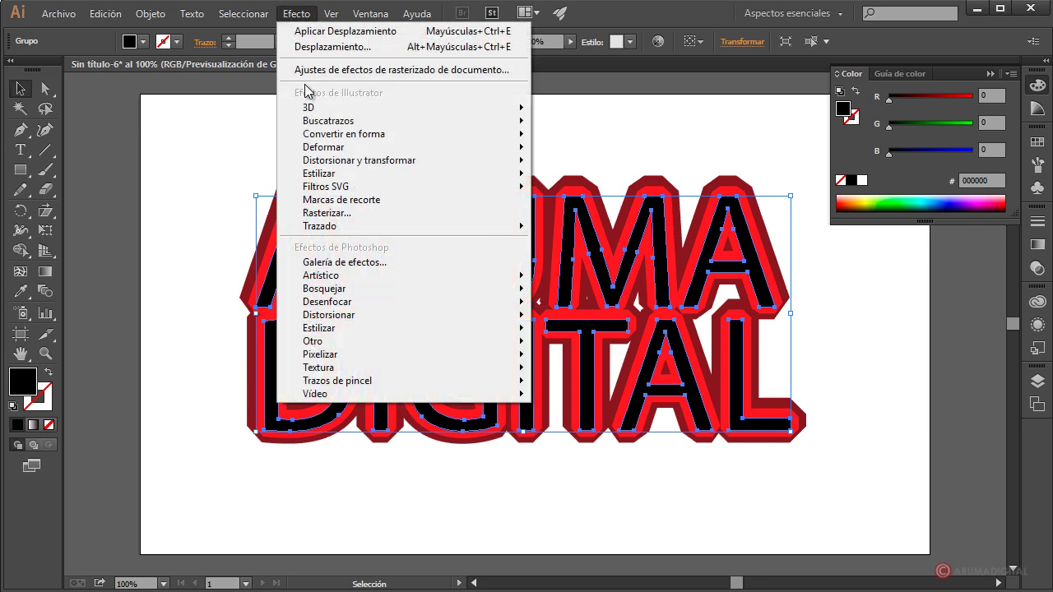
pyautogui.click(599, 265)
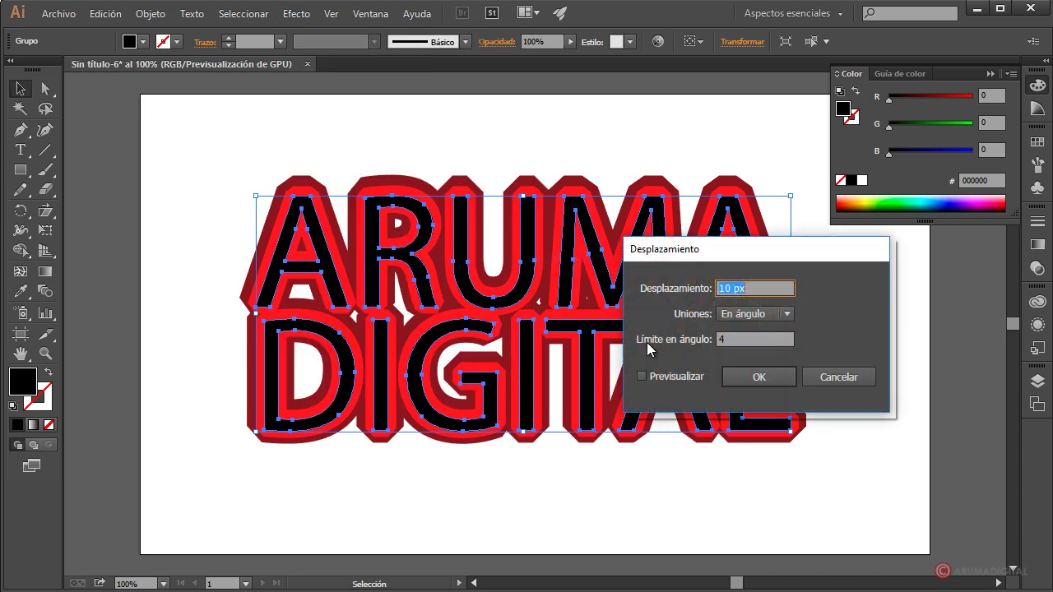
pyautogui.click(666, 380)
pyautogui.doubleClick(734, 288)
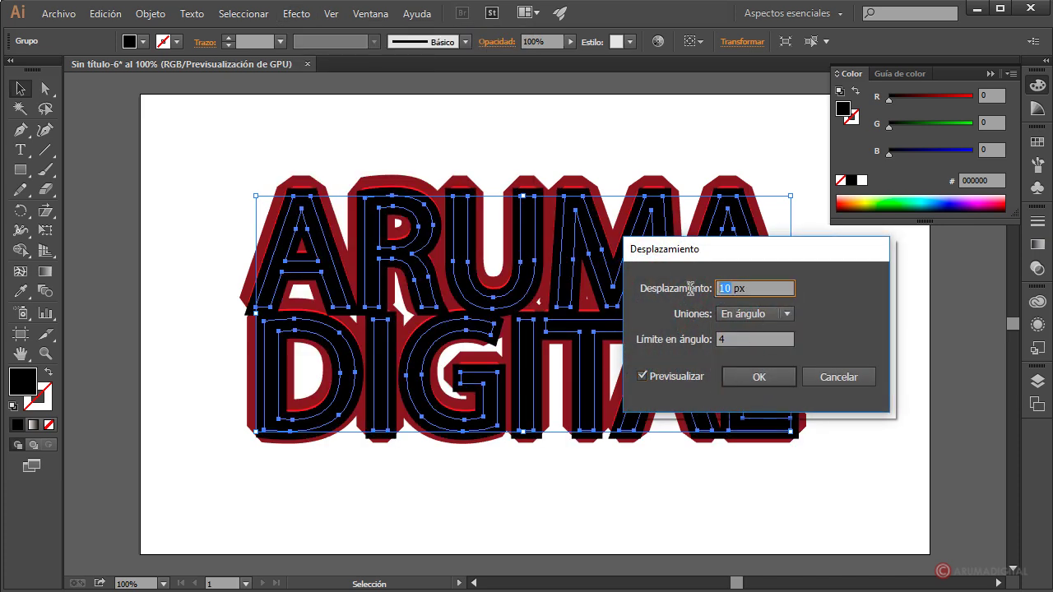
pyautogui.write('2')
pyautogui.click(741, 338)
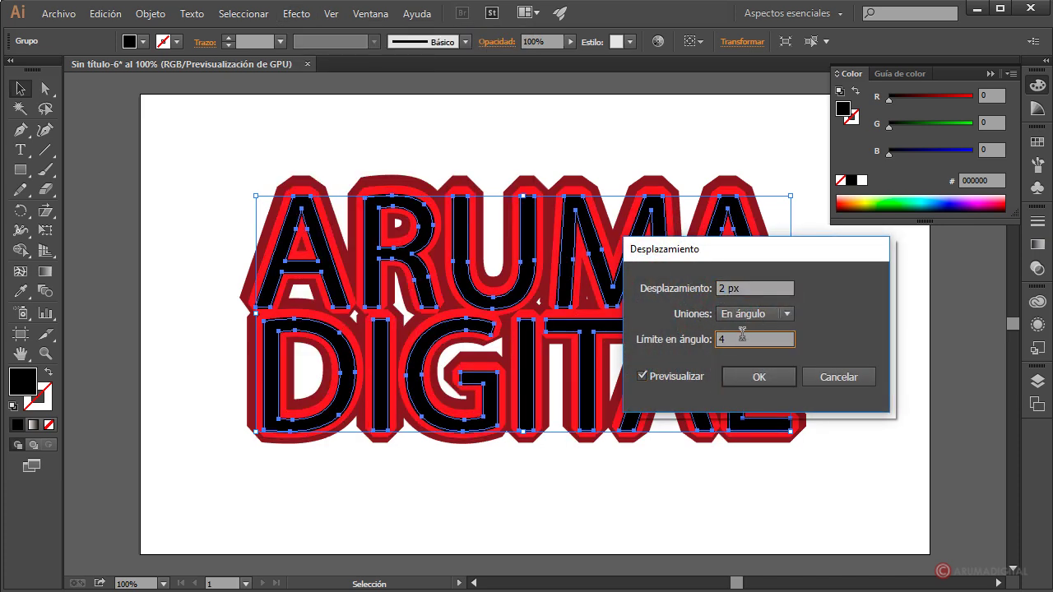
pyautogui.click(721, 288)
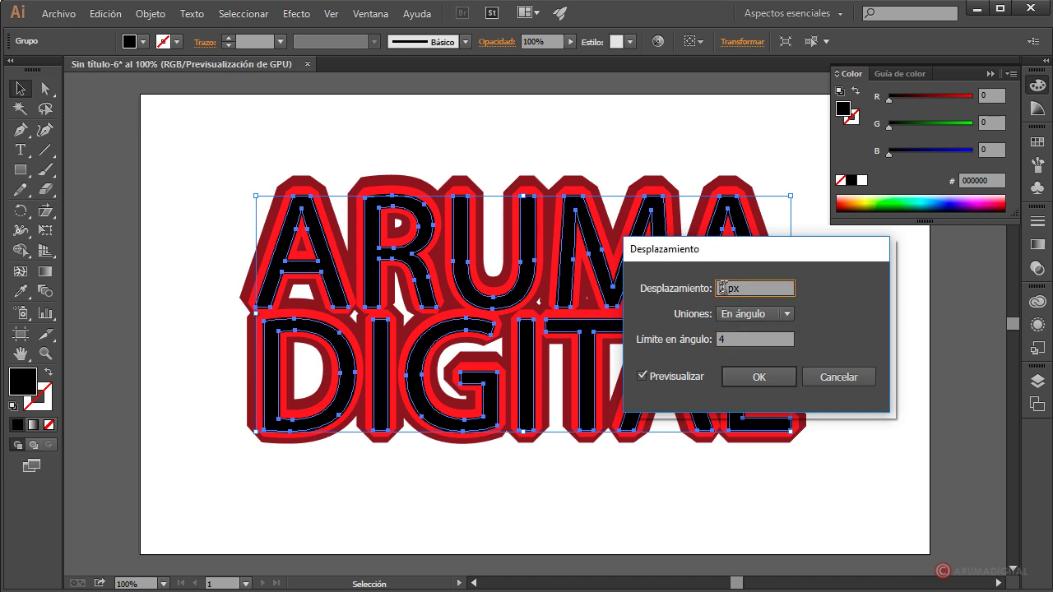
pyautogui.click(786, 313)
pyautogui.click(748, 370)
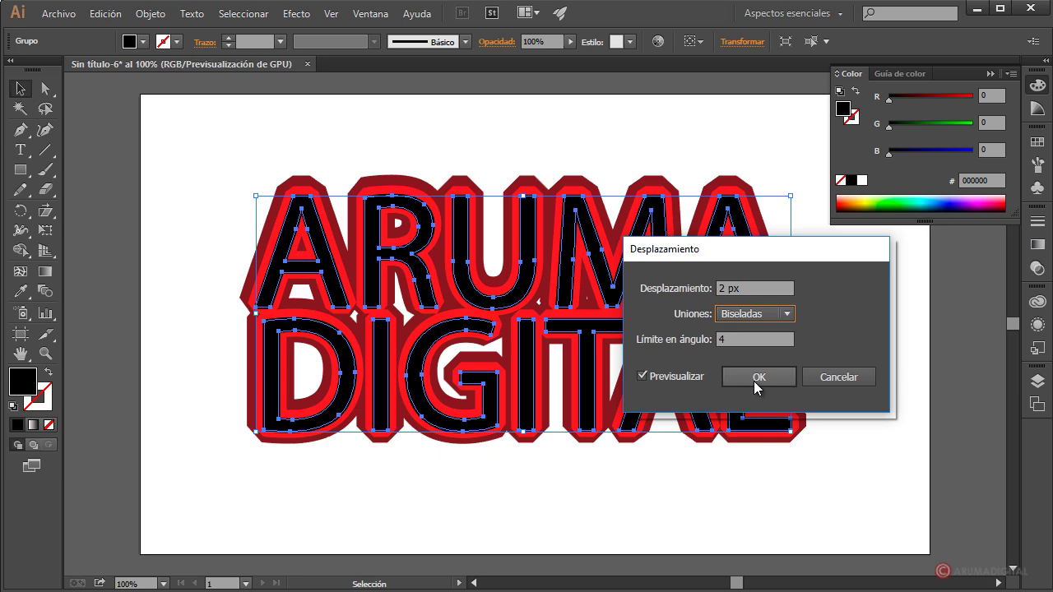
pyautogui.click(753, 379)
pyautogui.click(146, 17)
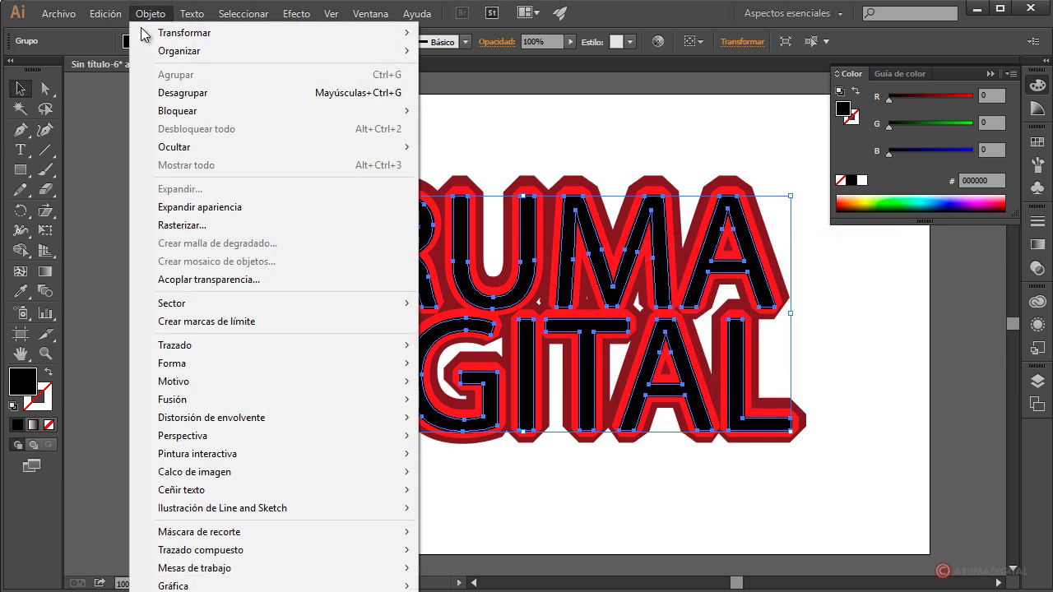
pyautogui.click(178, 208)
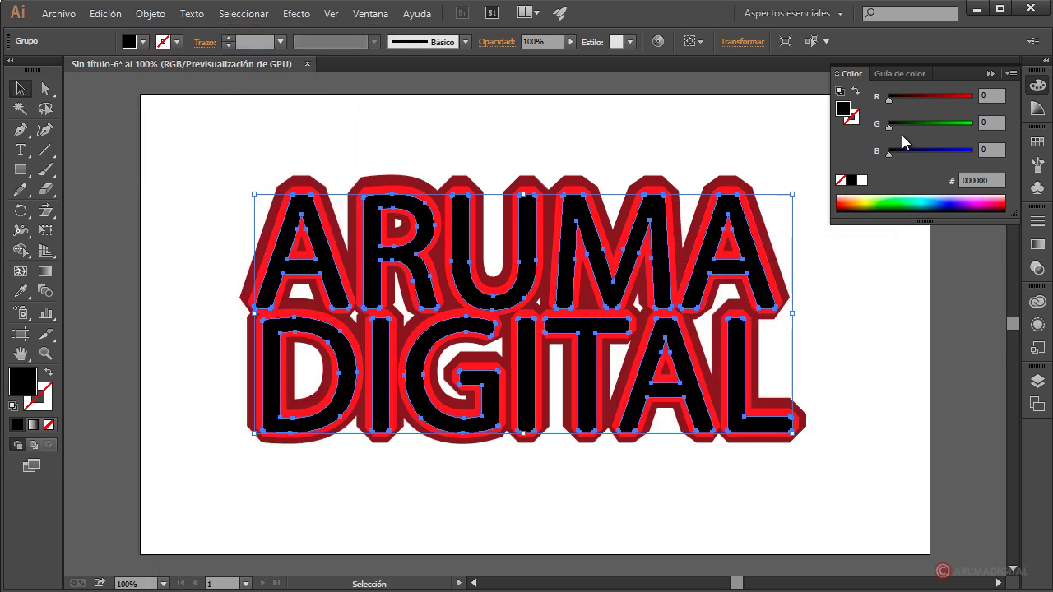
# Step: Fill the lettering group with the orange swatch F7931E
pyautogui.click(143, 41)
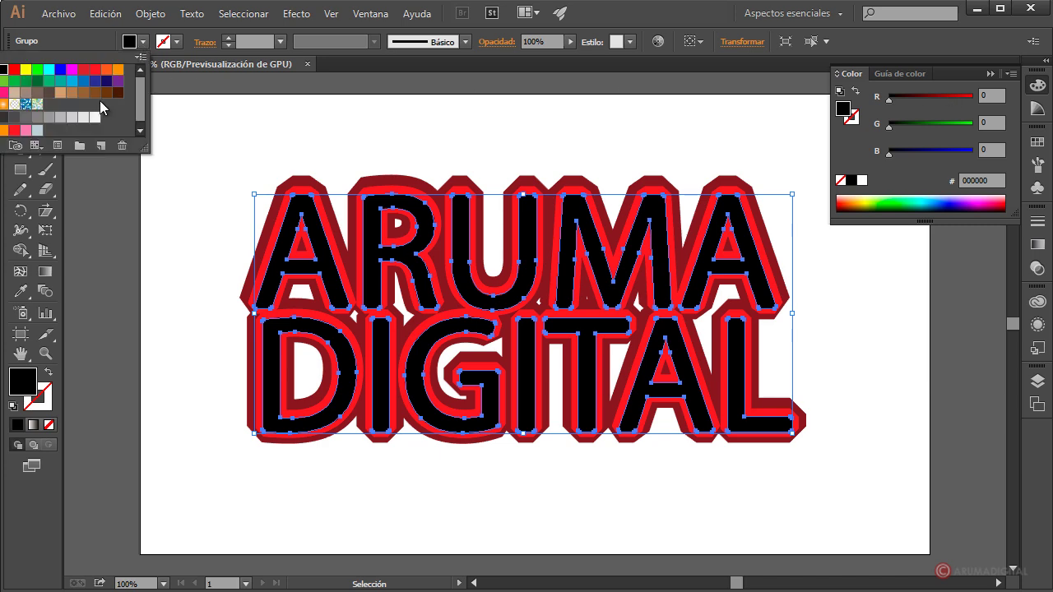
pyautogui.click(117, 69)
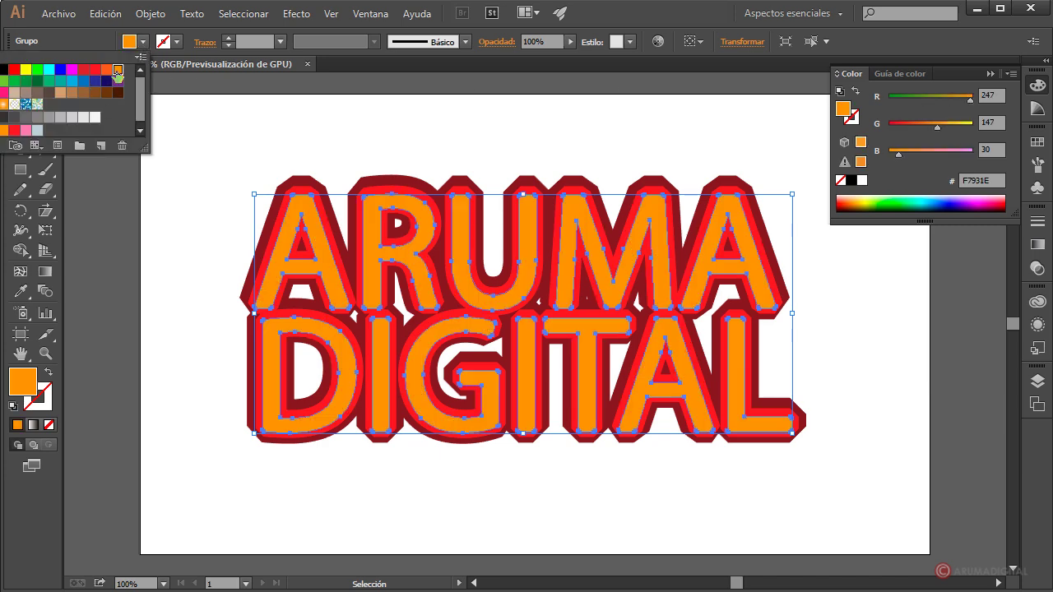
pyautogui.click(164, 251)
pyautogui.click(169, 260)
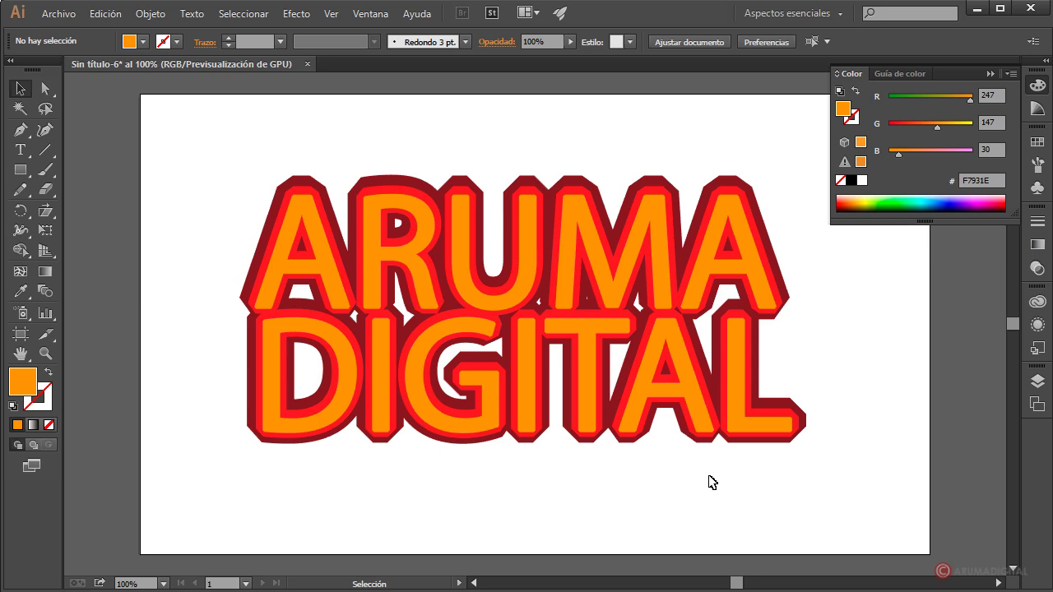
# Step: Shift the lettering group a few pixels down and check its red outline layer
pyautogui.click(523, 213)
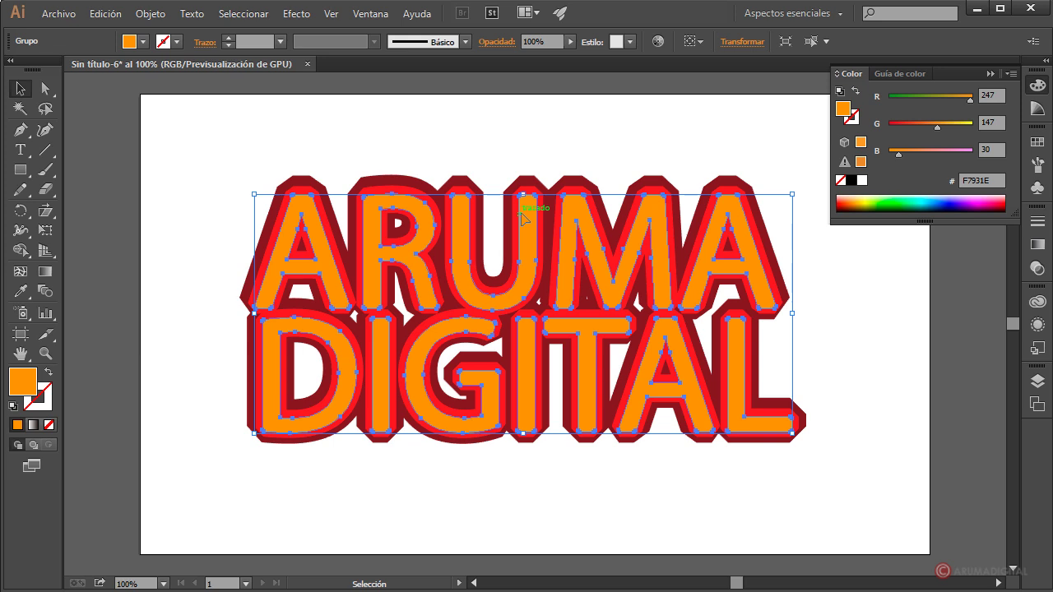
pyautogui.moveTo(521, 213); pyautogui.dragTo(522, 218)
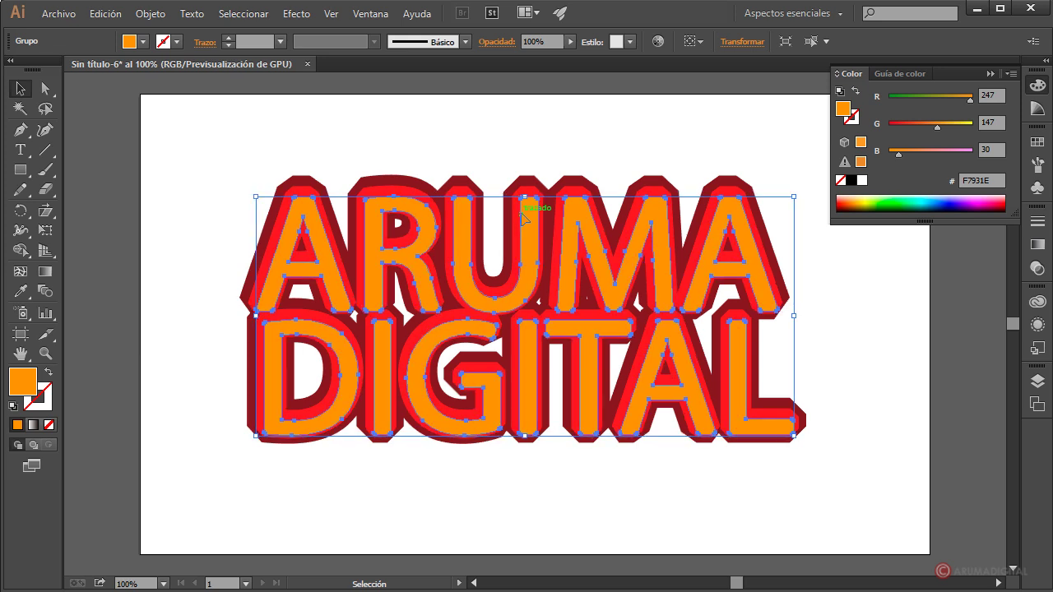
pyautogui.click(824, 296)
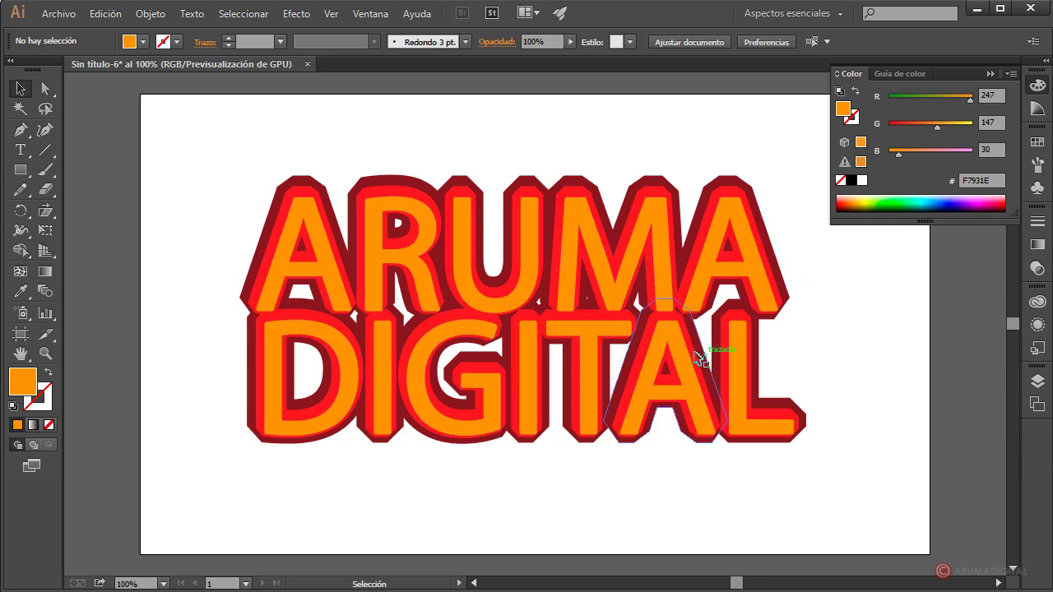
pyautogui.click(289, 196)
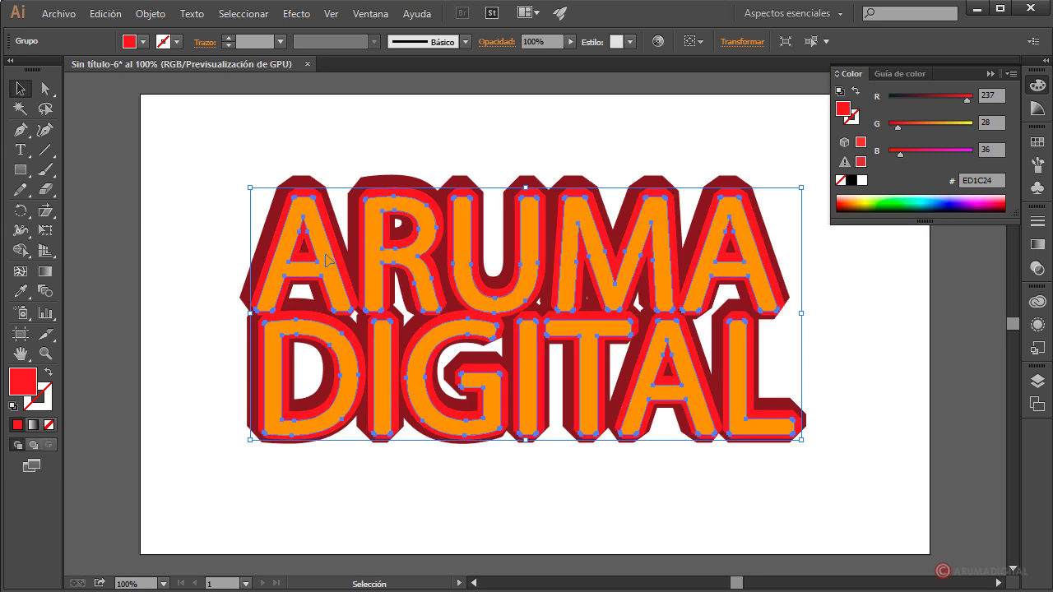
pyautogui.click(403, 537)
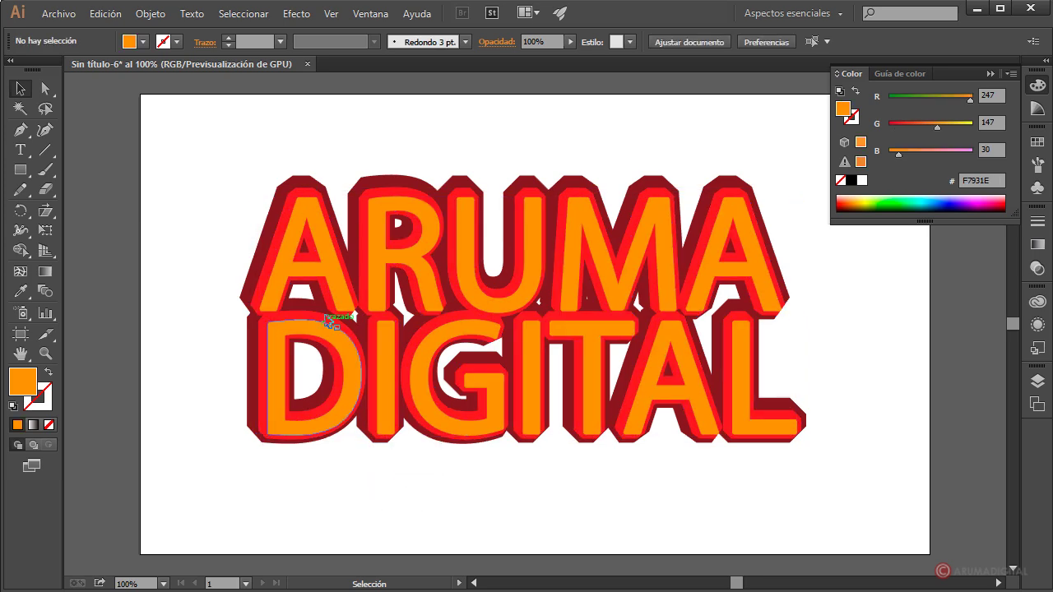
pyautogui.click(376, 369)
pyautogui.click(395, 551)
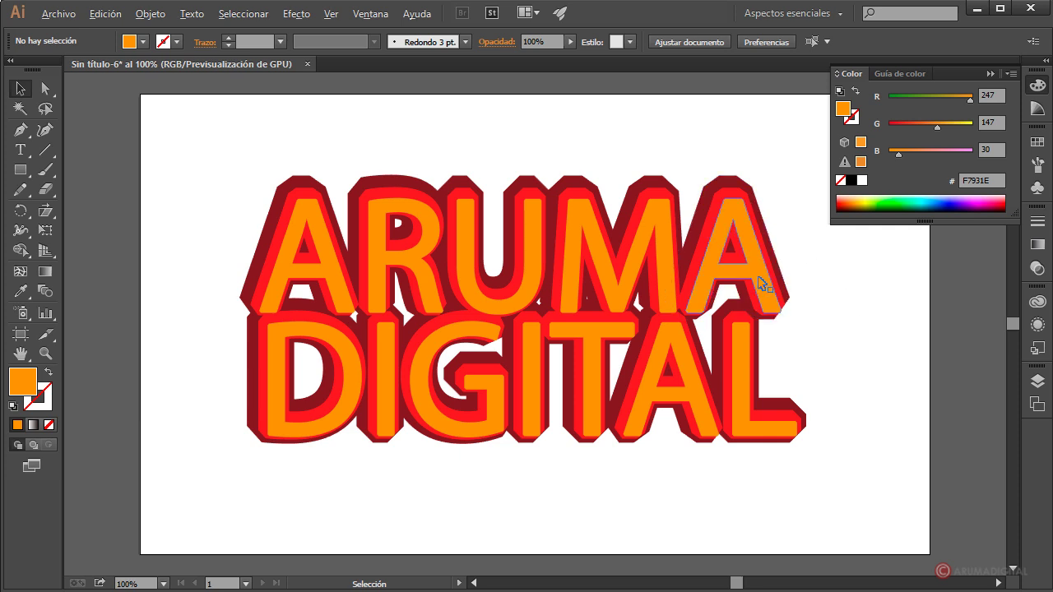
# Step: Alt-drag a copy of the lettering below the logo and apply the Garabatear effect
pyautogui.moveTo(758, 275); pyautogui.dragTo(793, 510)
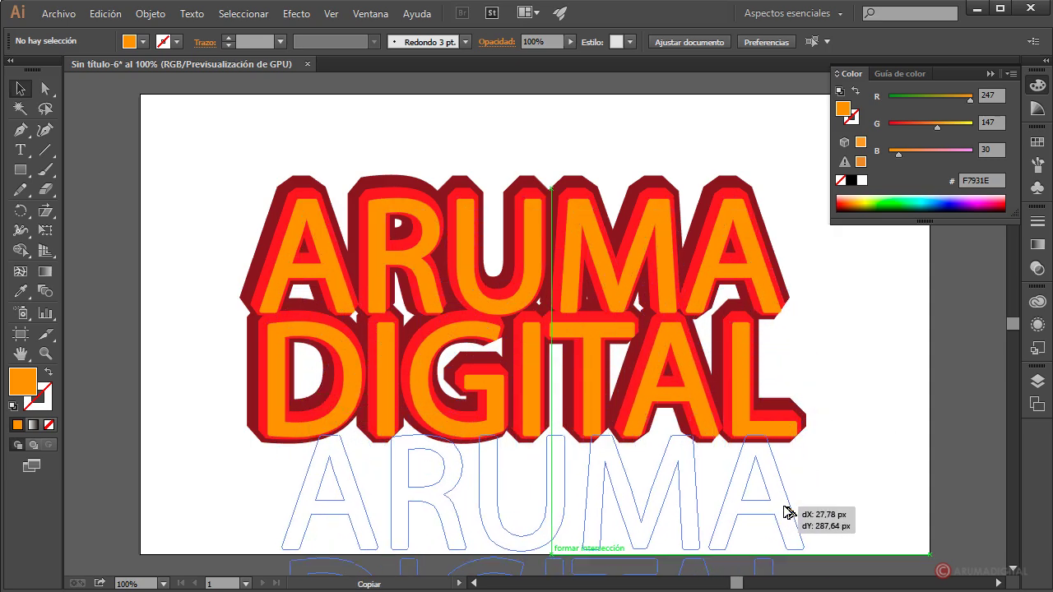
pyautogui.moveTo(769, 476); pyautogui.dragTo(764, 480)
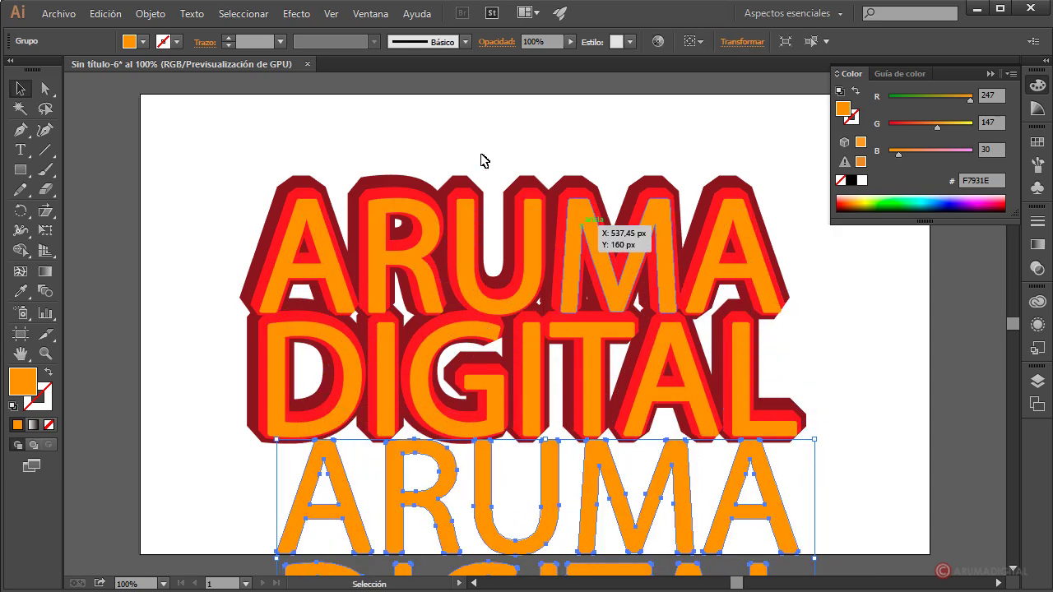
pyautogui.click(308, 15)
pyautogui.moveTo(329, 173)
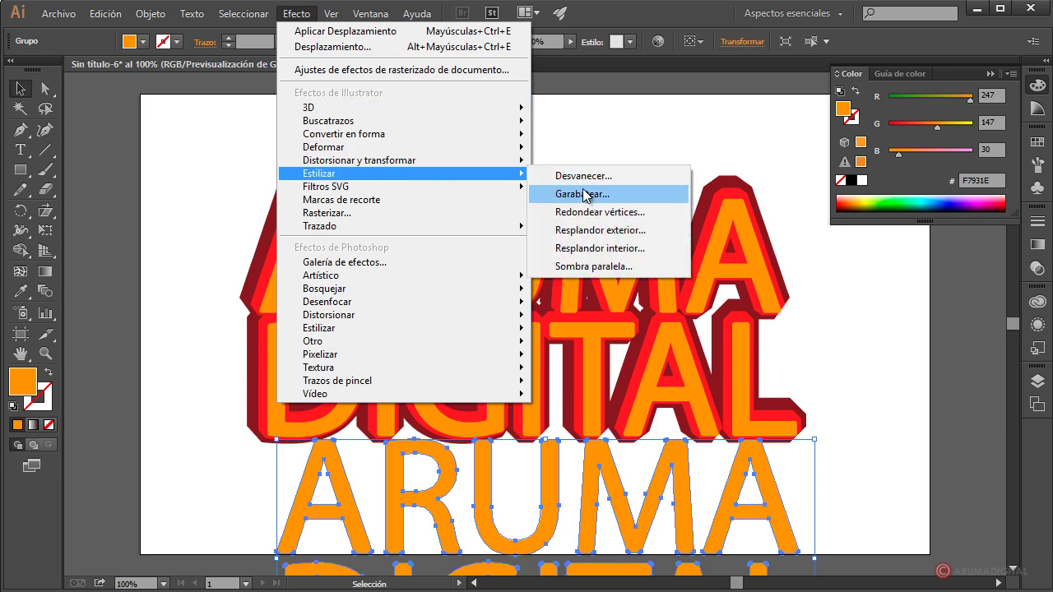
pyautogui.click(584, 194)
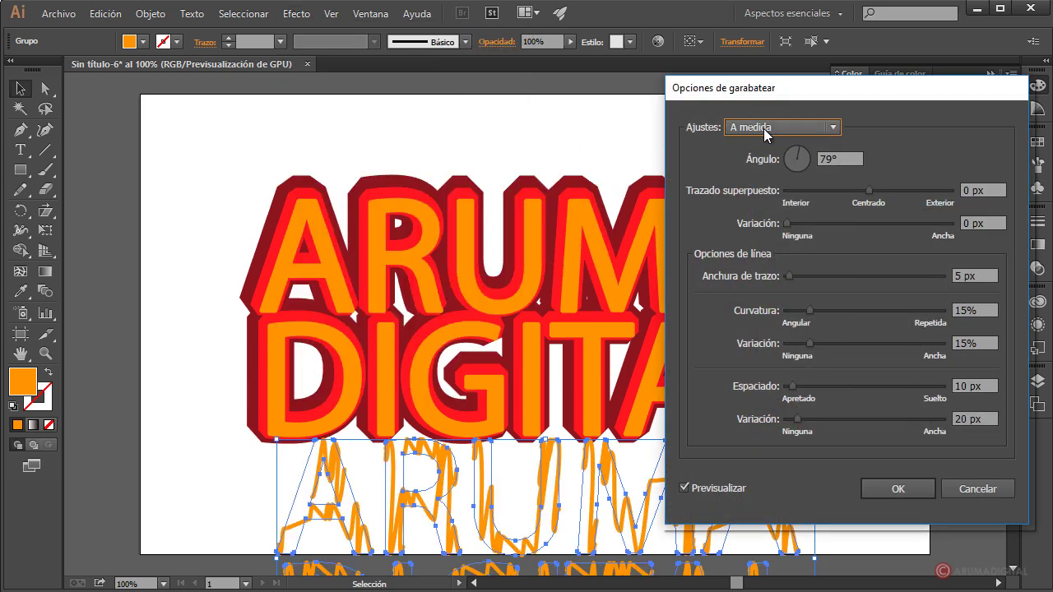
# Step: Set the scribble to the Infantil preset: angle 79°, variation 0 px, curvature 11%, spacing variation 21 px
pyautogui.click(767, 130)
pyautogui.click(769, 186)
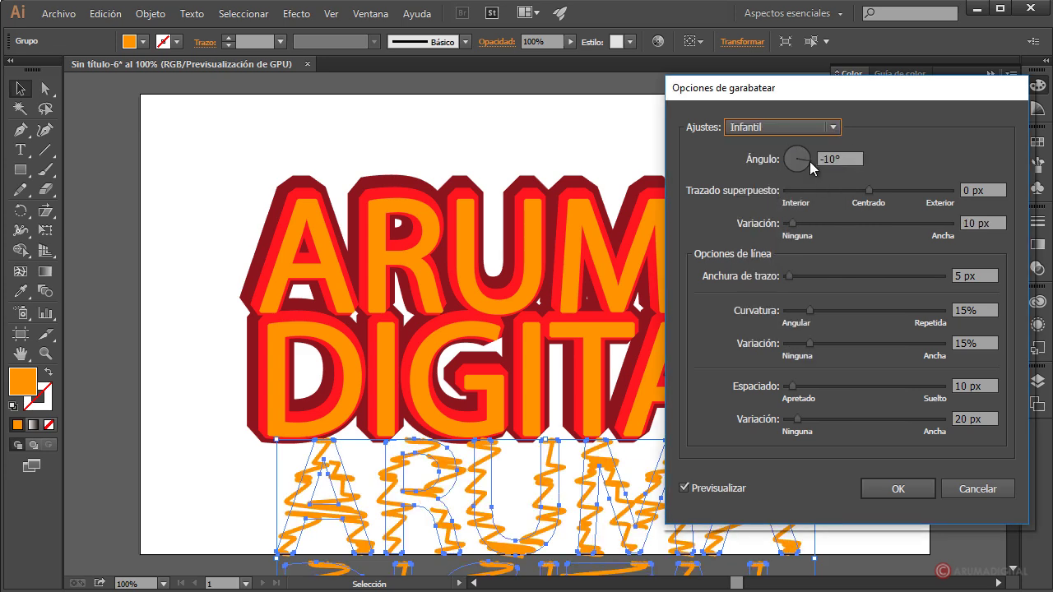
pyautogui.moveTo(805, 161); pyautogui.dragTo(801, 154)
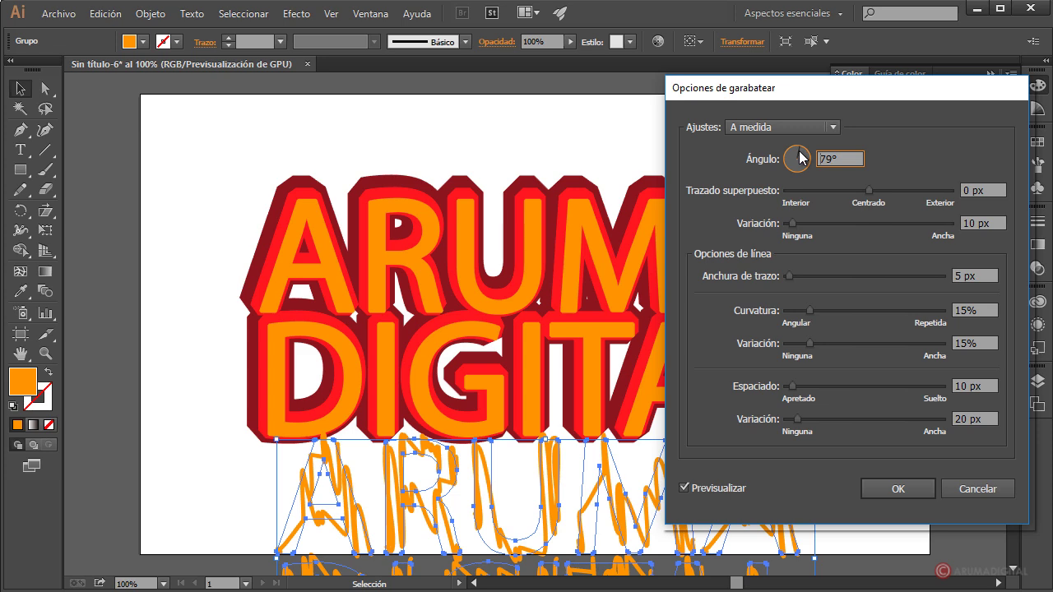
pyautogui.moveTo(793, 222); pyautogui.dragTo(781, 223)
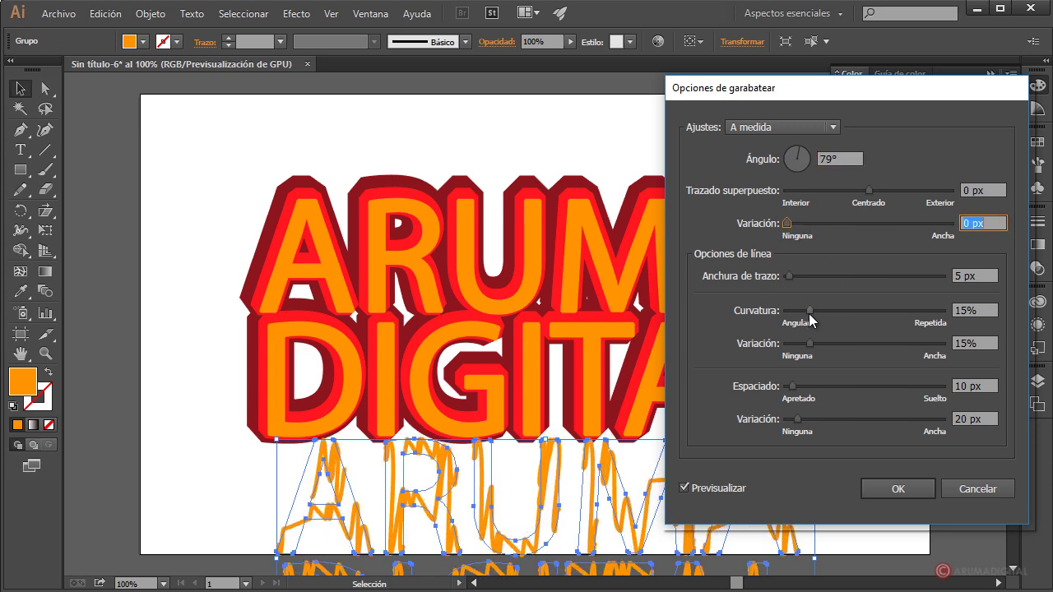
pyautogui.moveTo(810, 312); pyautogui.dragTo(800, 343)
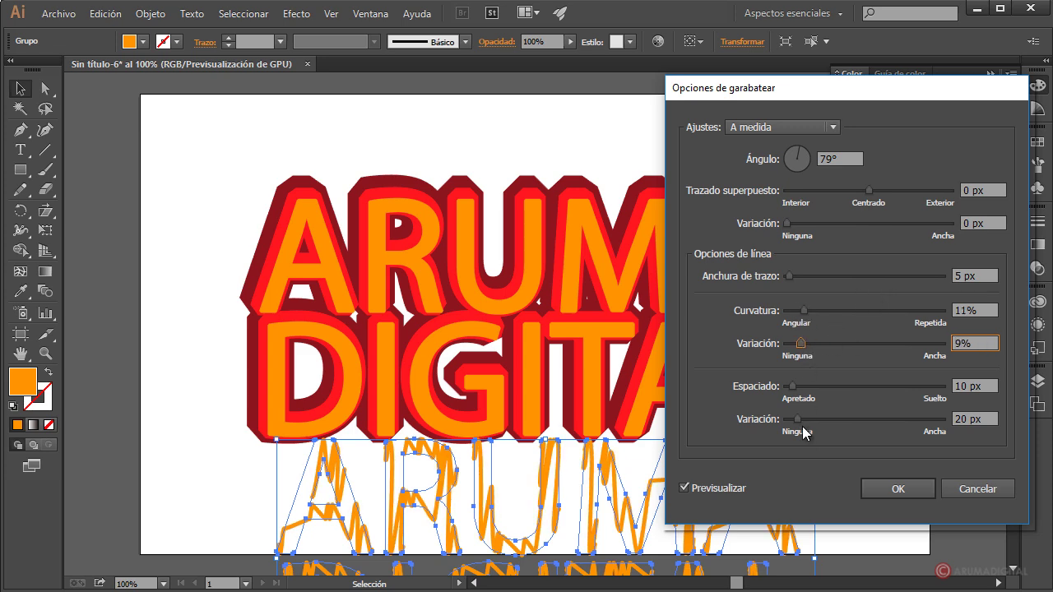
pyautogui.moveTo(797, 421); pyautogui.dragTo(801, 425)
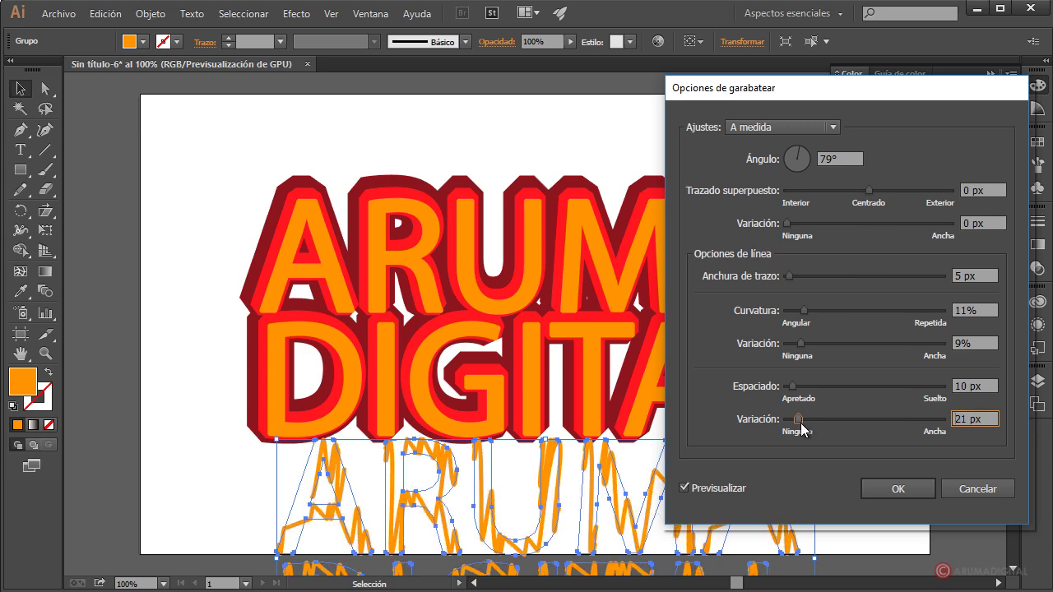
pyautogui.click(899, 488)
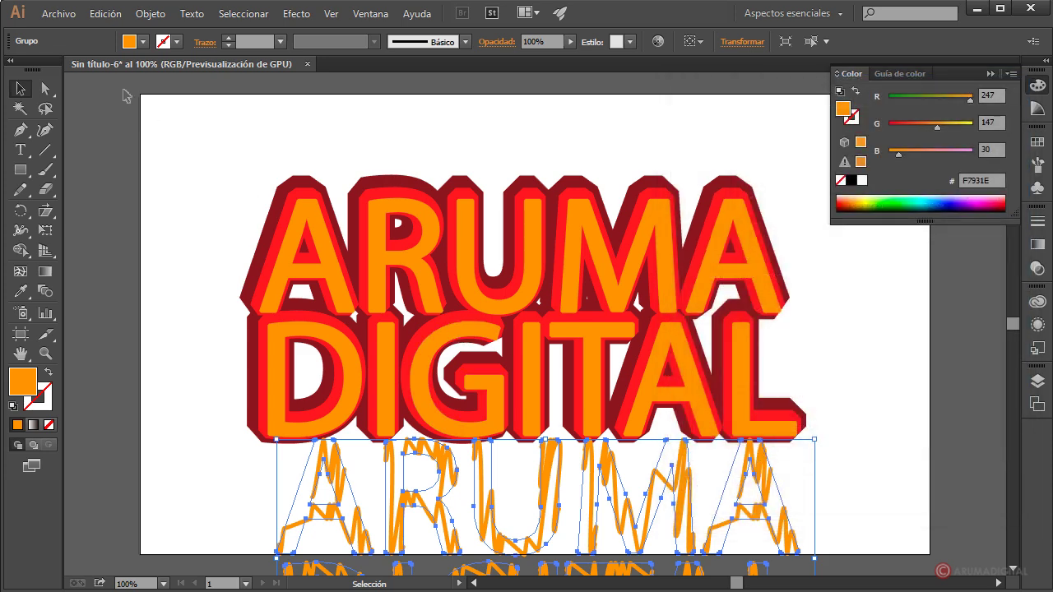
# Step: Expand the scribble copy's appearance and align it over the orange ARUMA DIGITAL letters
pyautogui.click(151, 13)
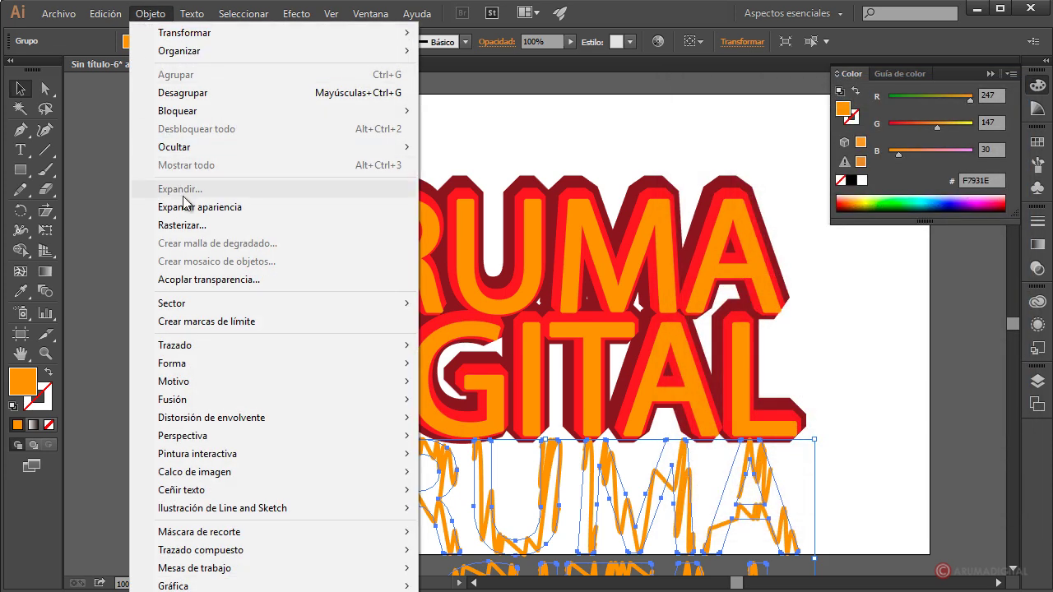
pyautogui.click(189, 207)
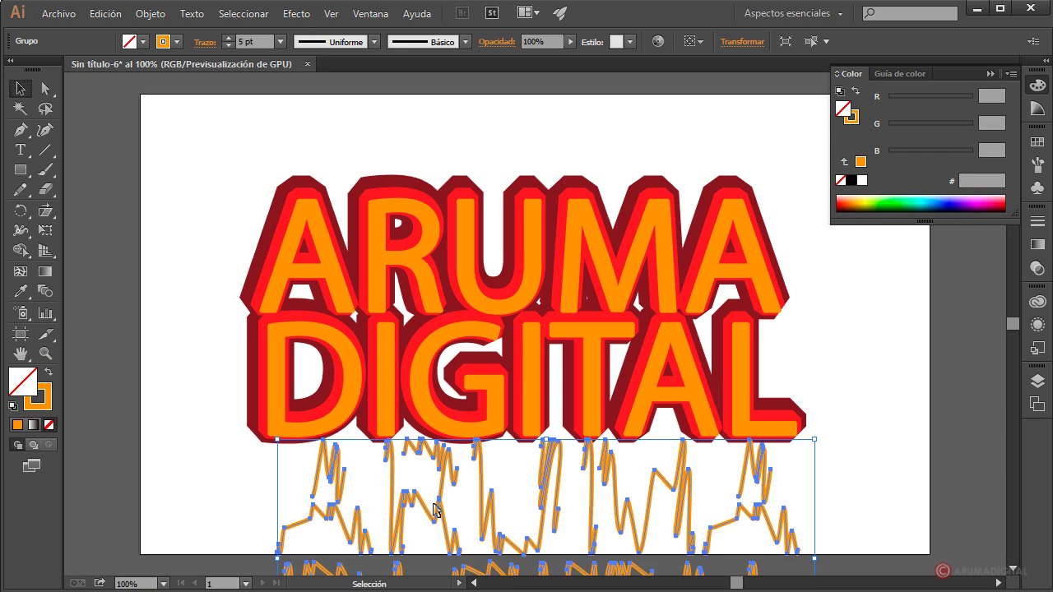
pyautogui.moveTo(434, 497)
pyautogui.mouseDown()
pyautogui.moveTo(403, 504)
pyautogui.moveTo(384, 264)
pyautogui.mouseUp()
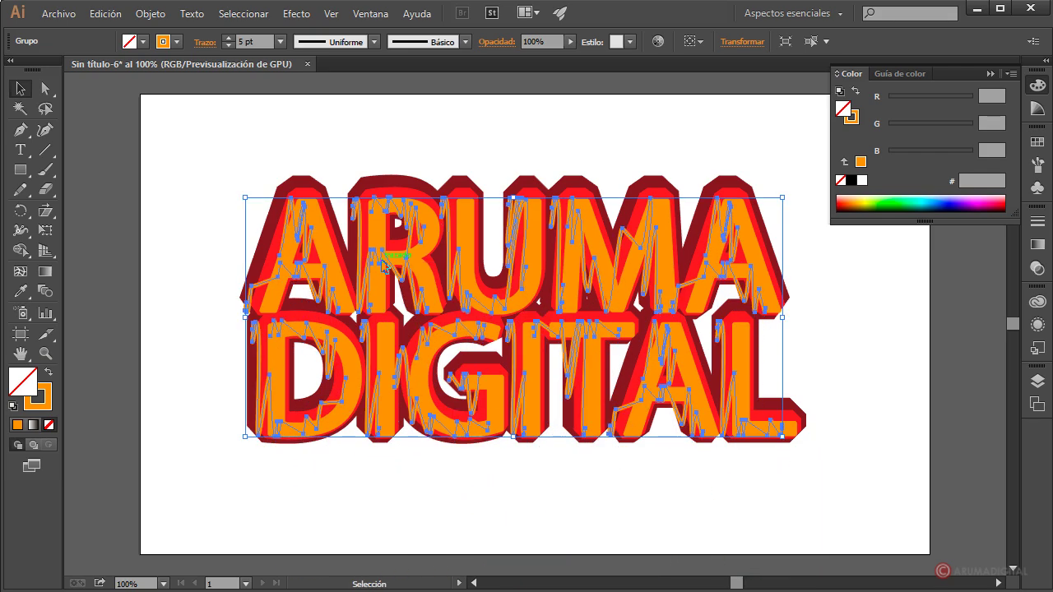
pyautogui.moveTo(278, 280); pyautogui.dragTo(290, 273)
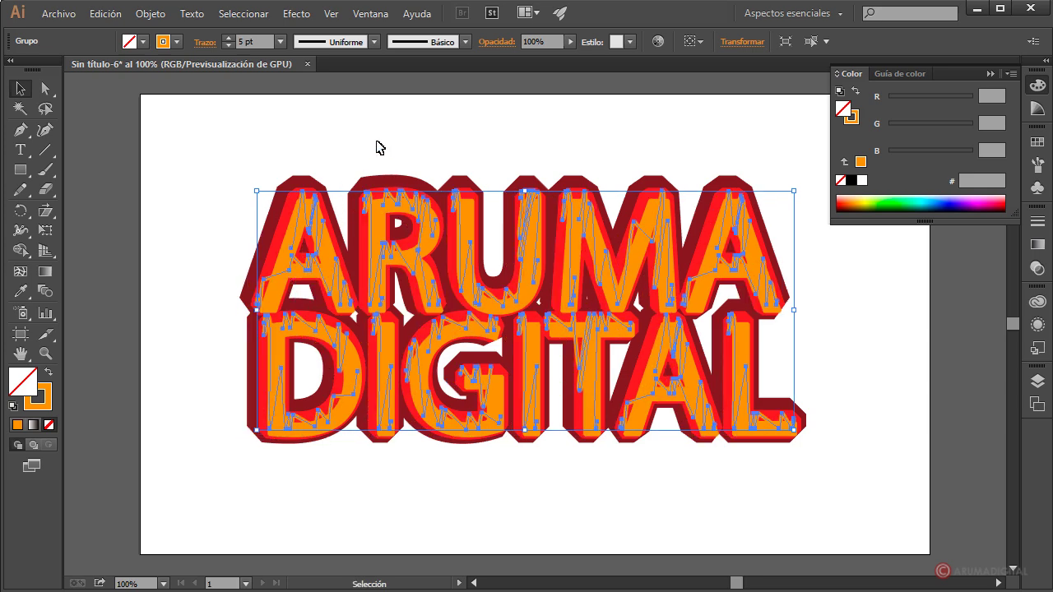
pyautogui.hotkey('shift', 'Down')
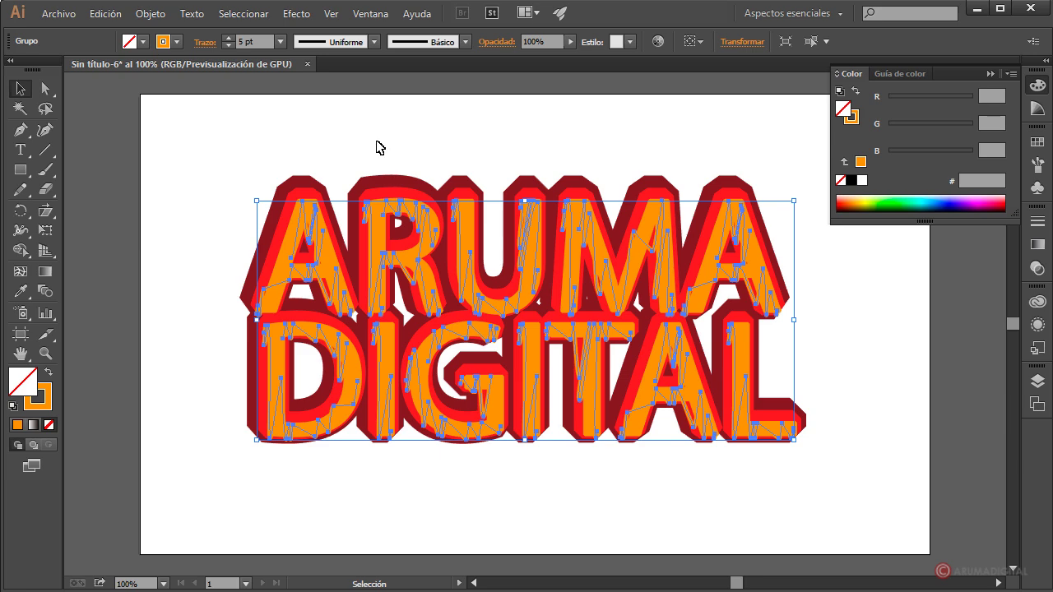
pyautogui.press('Up')
pyautogui.press('Up')
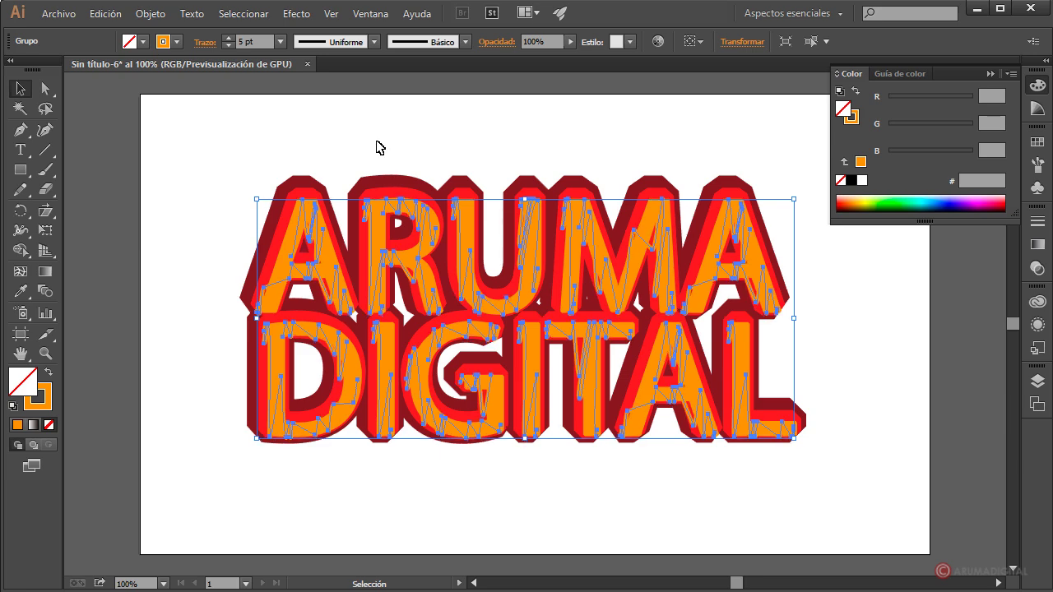
pyautogui.click(378, 148)
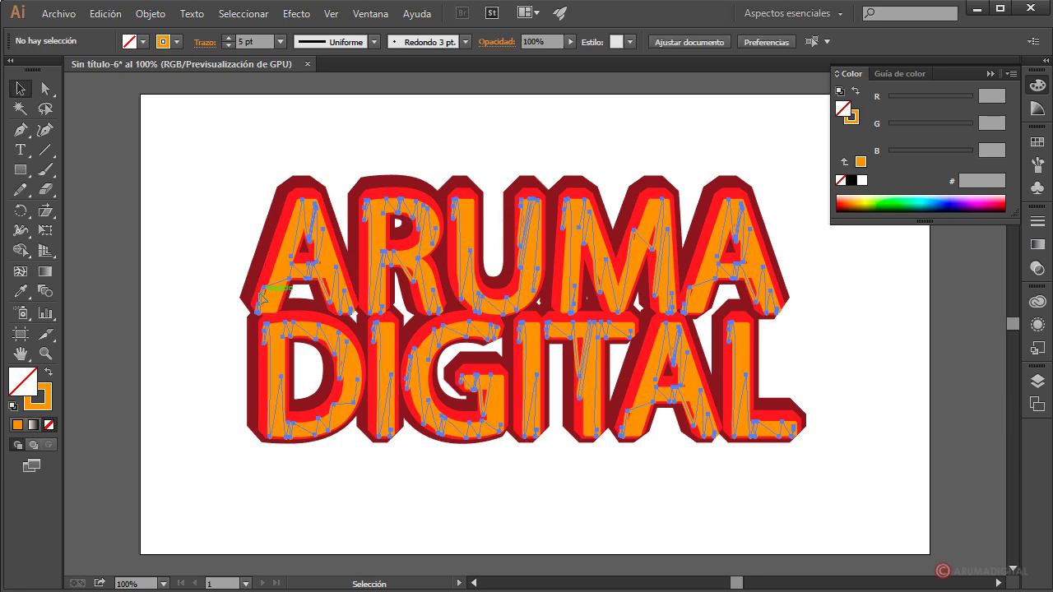
pyautogui.click(260, 288)
pyautogui.click(852, 316)
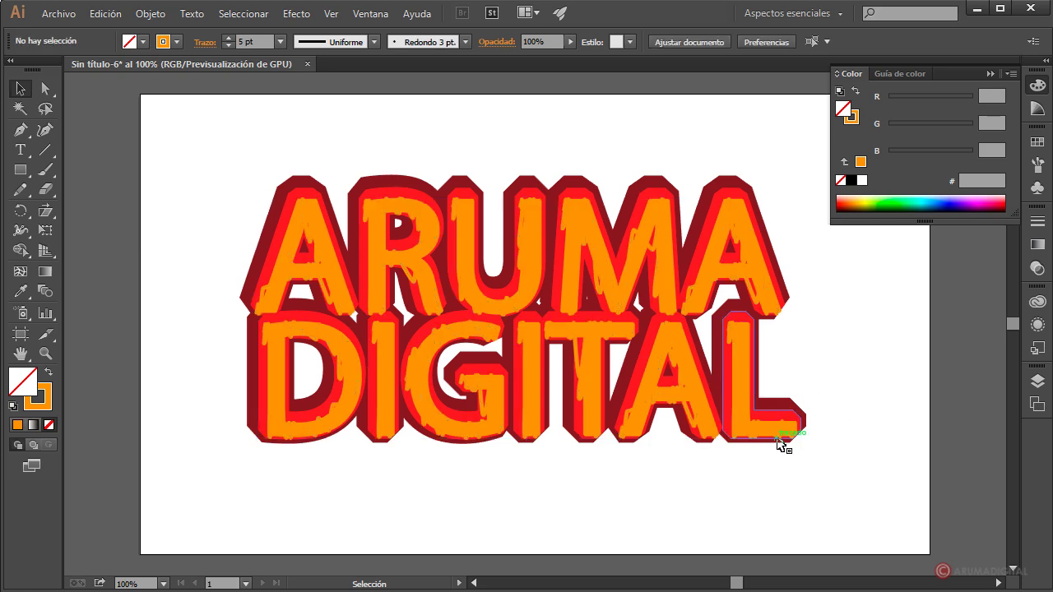
pyautogui.click(788, 429)
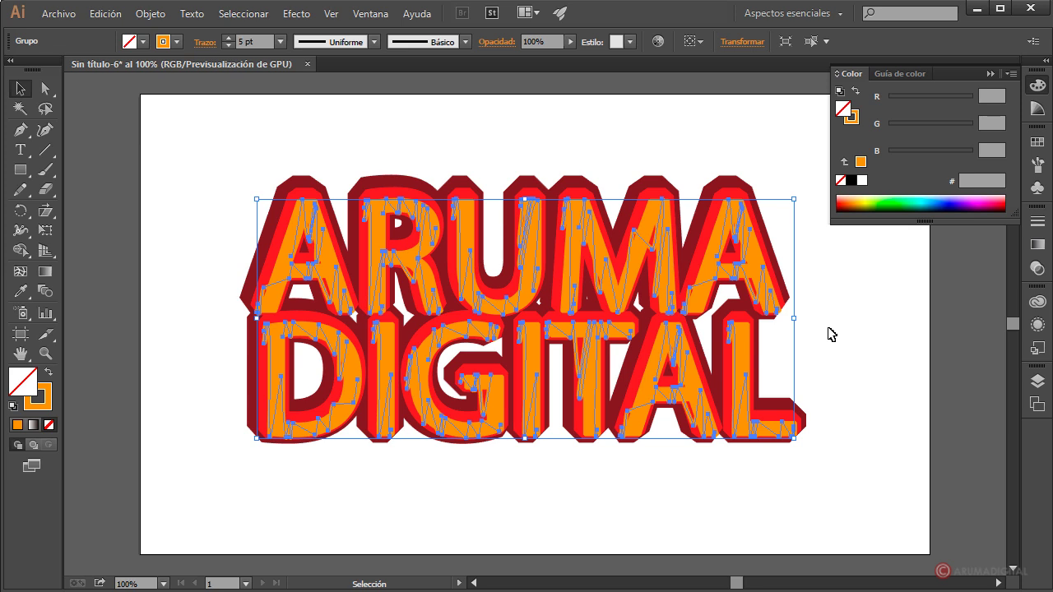
# Step: Open the brush libraries, moving from Artístico_Caligráfico to Artístico_Color diluido
pyautogui.click(1040, 167)
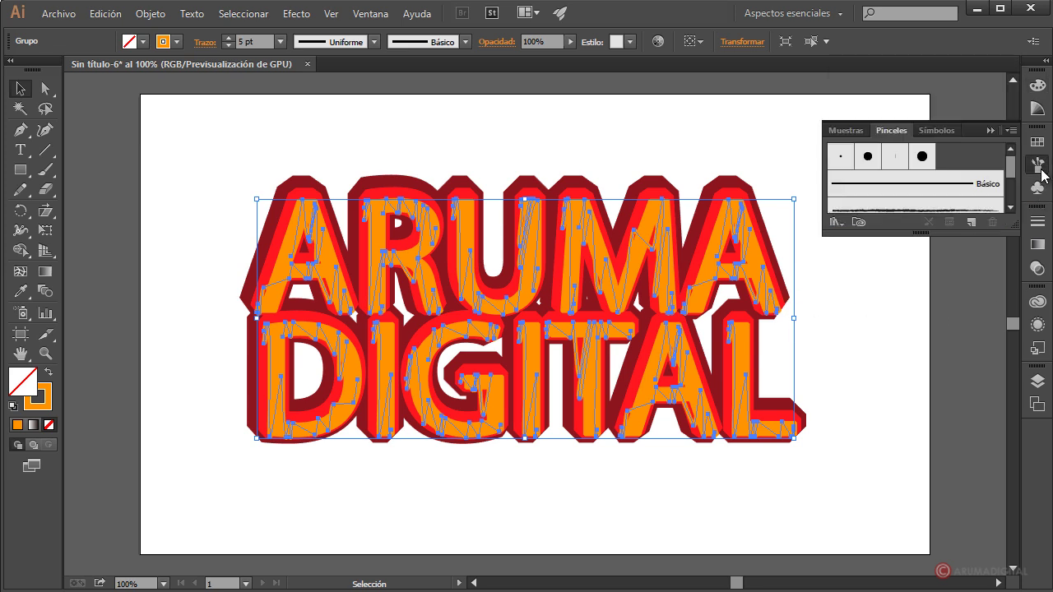
pyautogui.click(1011, 131)
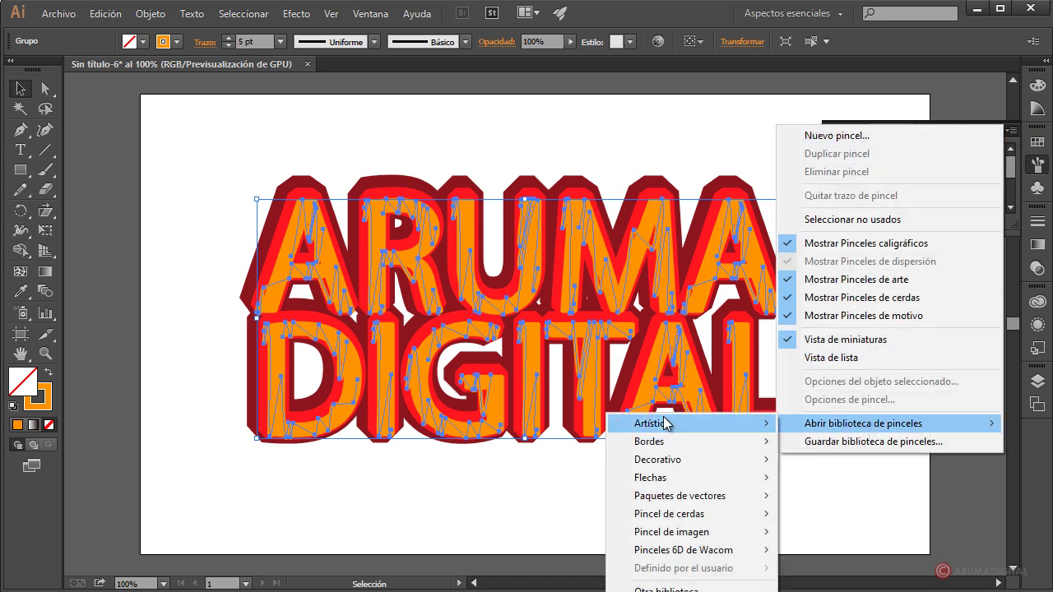
pyautogui.moveTo(691, 423)
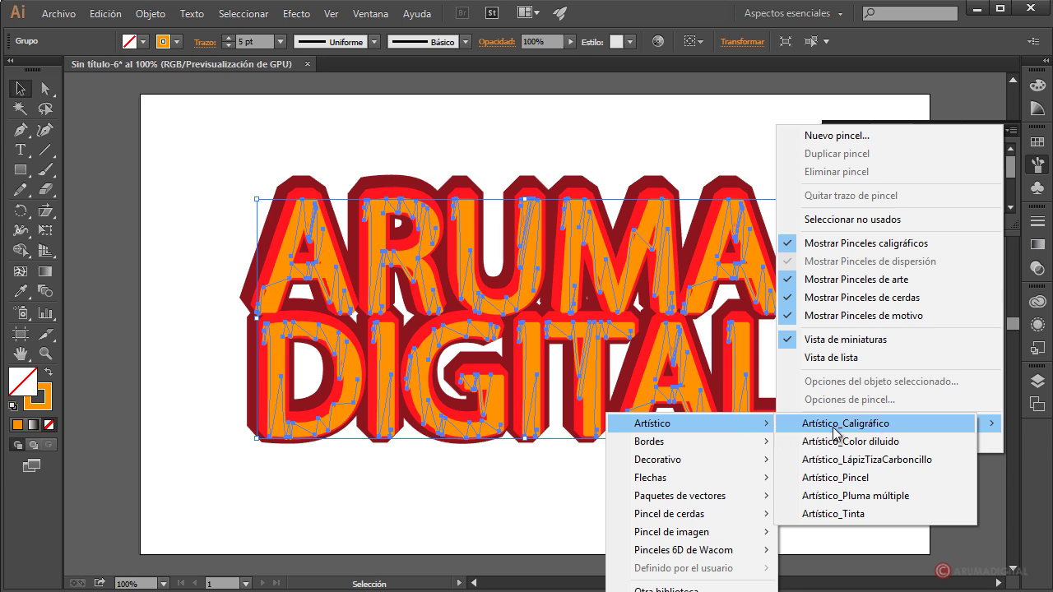
pyautogui.click(828, 423)
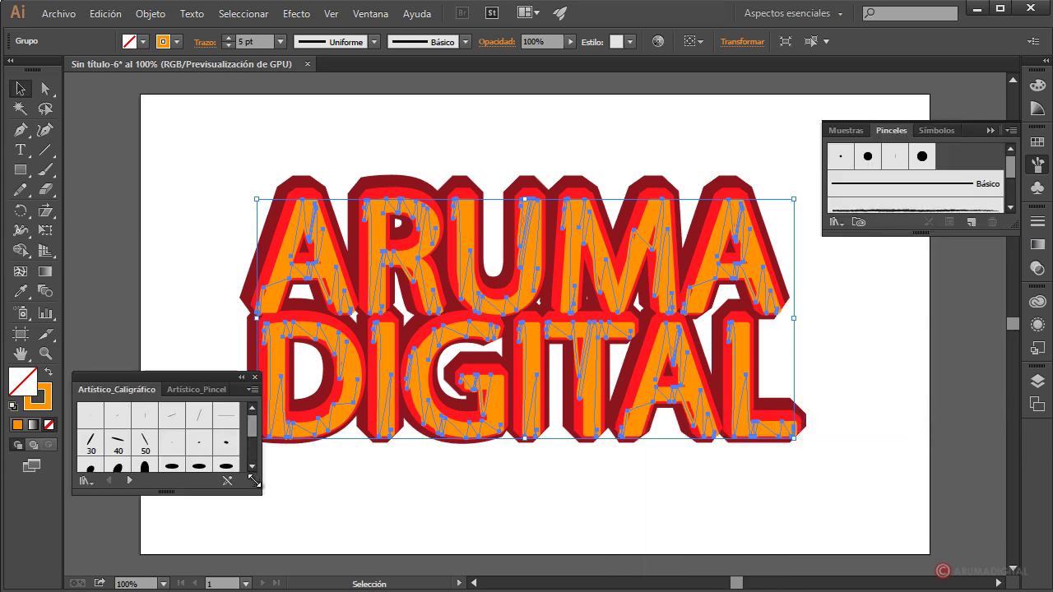
pyautogui.moveTo(258, 484); pyautogui.dragTo(263, 554)
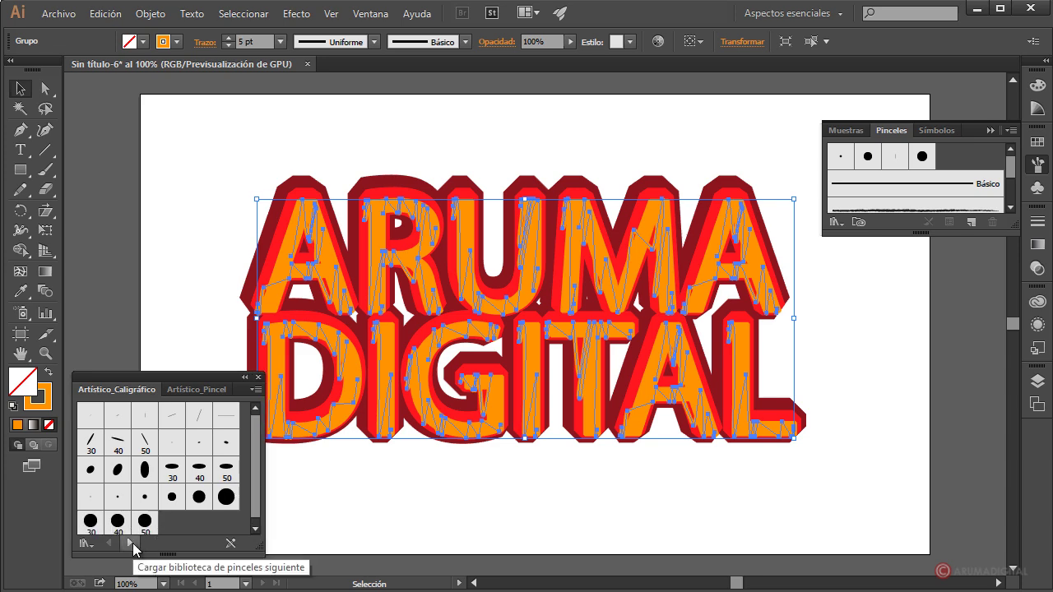
pyautogui.click(130, 543)
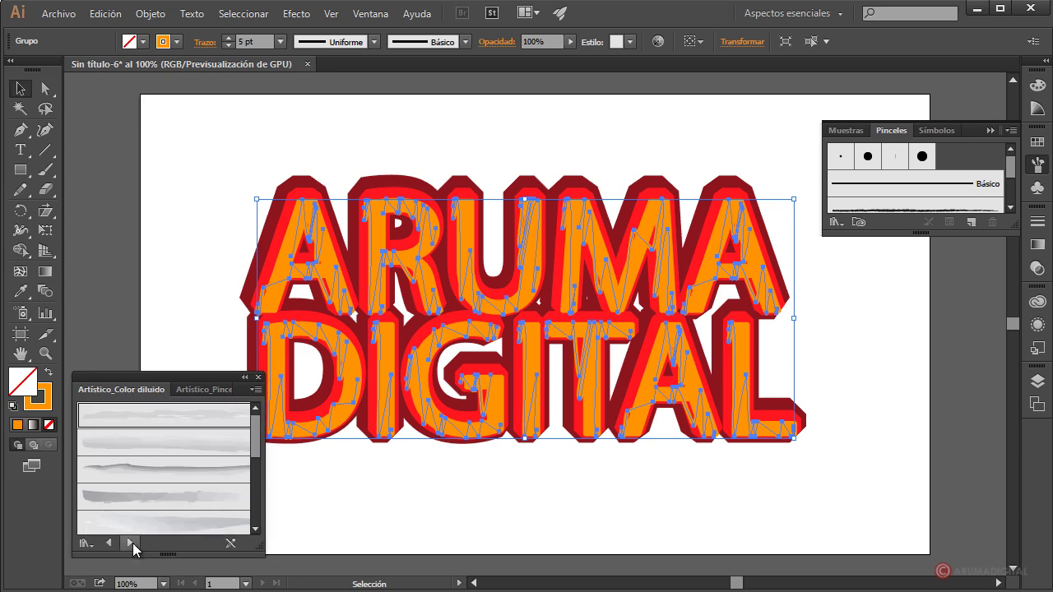
# Step: Try watercolour brushes on the inner strokes, ending with a darker one
pyautogui.click(167, 421)
pyautogui.click(157, 444)
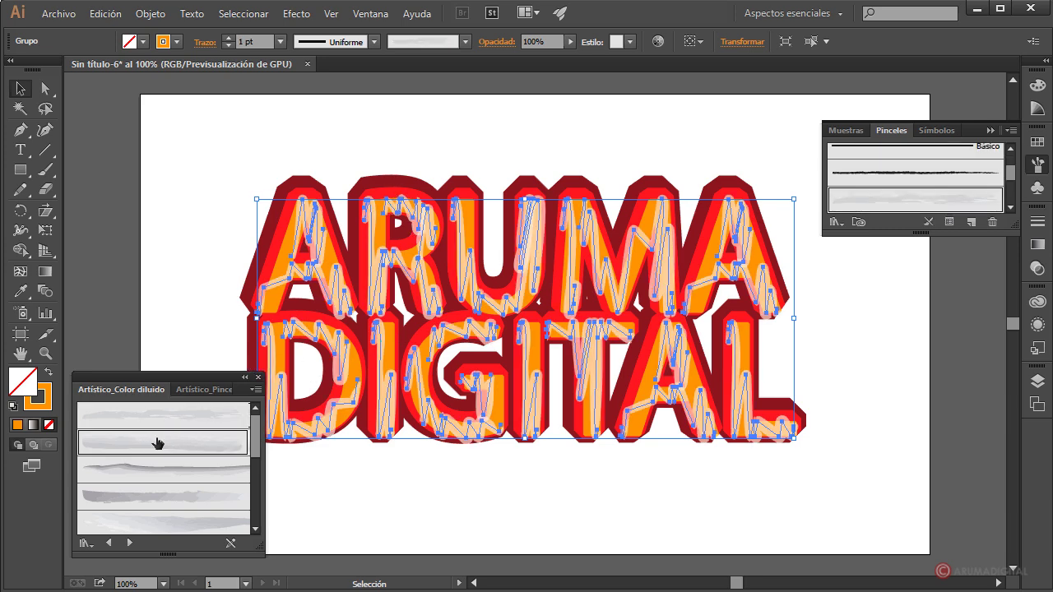
pyautogui.scroll(-2, 157, 447)
pyautogui.scroll(-3, 157, 447)
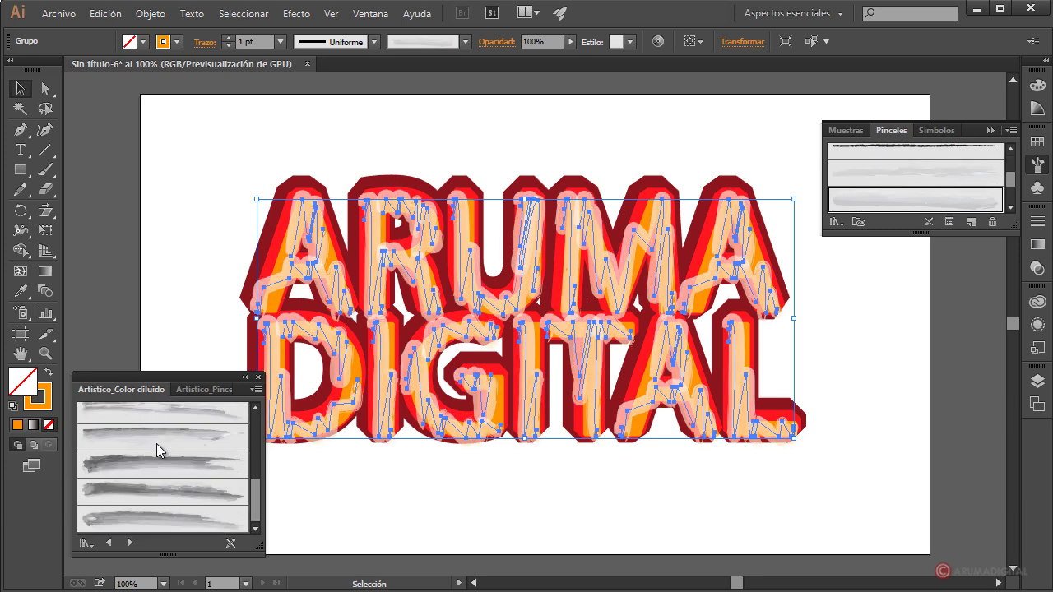
pyautogui.click(146, 471)
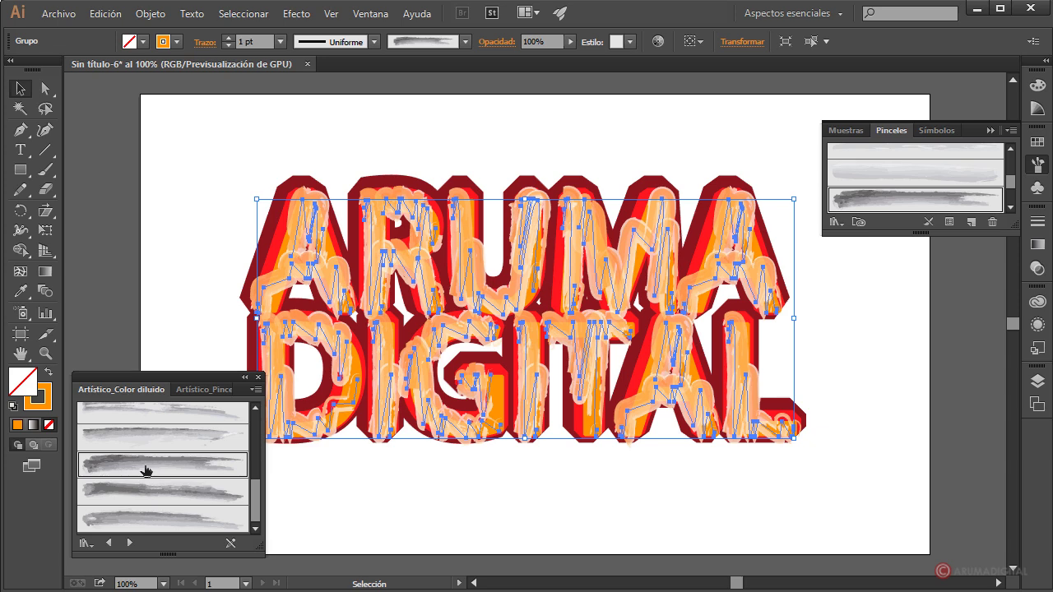
# Step: Try Artístico_LápizTizaCarboncillo brushes on the strokes, including Carboncillo - Redondeado and Carboncillo - Variado
pyautogui.click(129, 543)
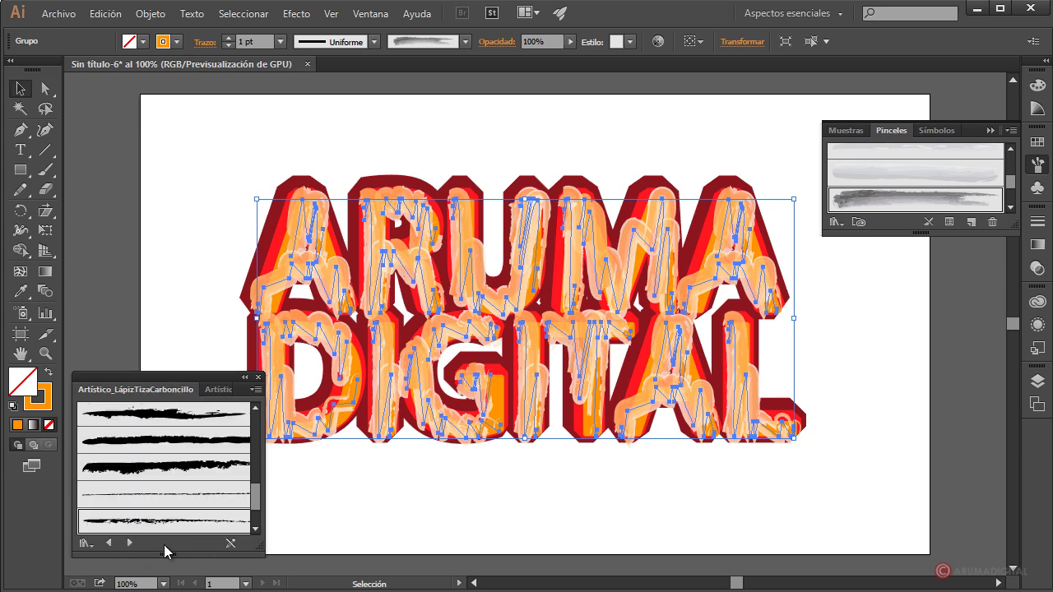
pyautogui.click(149, 427)
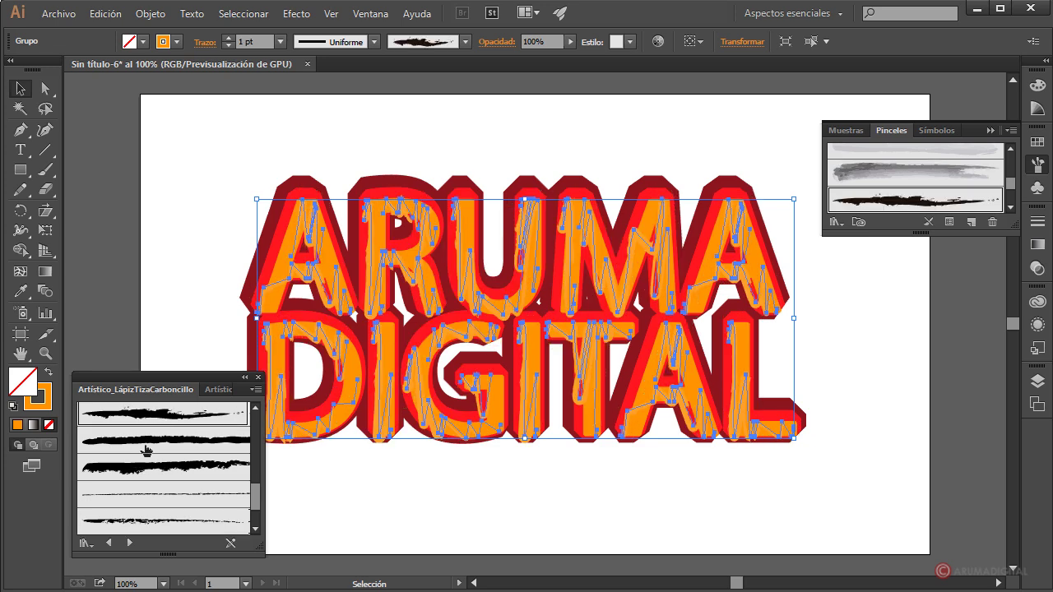
pyautogui.click(146, 449)
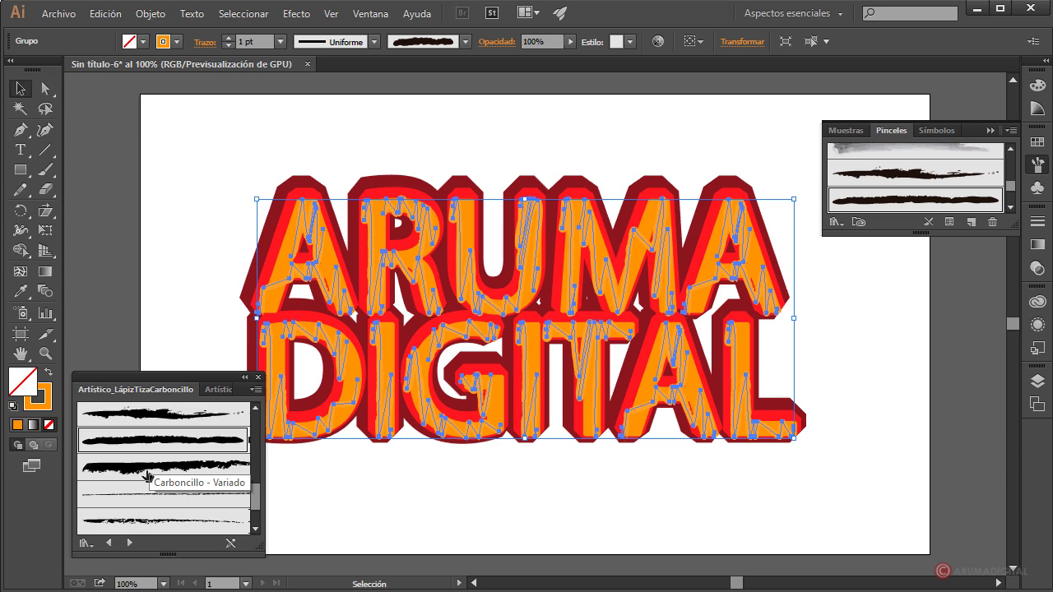
pyautogui.click(145, 474)
pyautogui.click(393, 484)
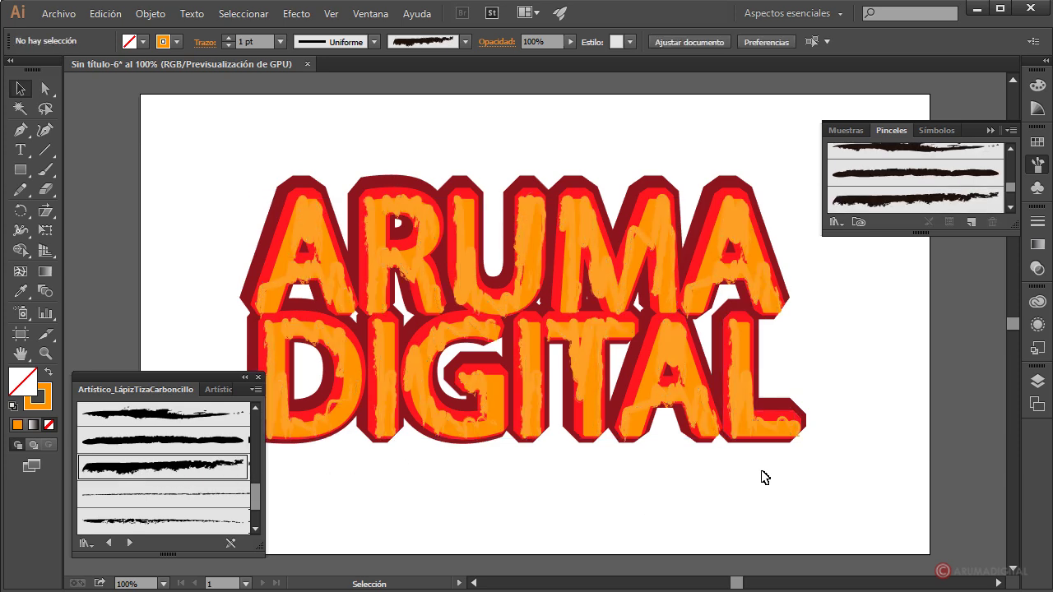
# Step: Switch the strokes to progressively thinner charcoal brushes, previewing each one
pyautogui.click(449, 339)
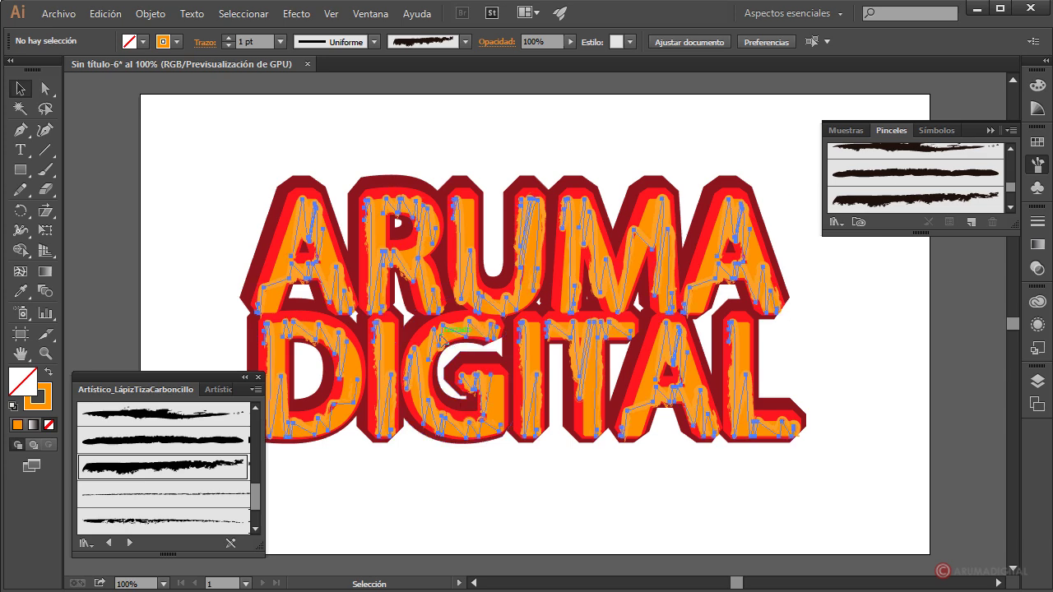
pyautogui.scroll(-2, 152, 485)
pyautogui.click(146, 481)
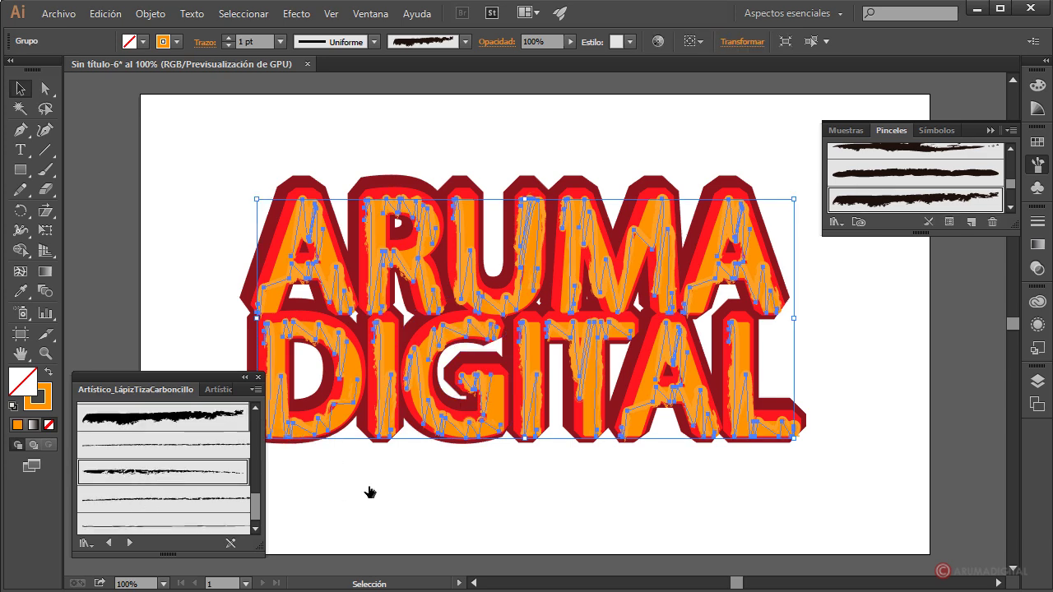
pyautogui.click(433, 500)
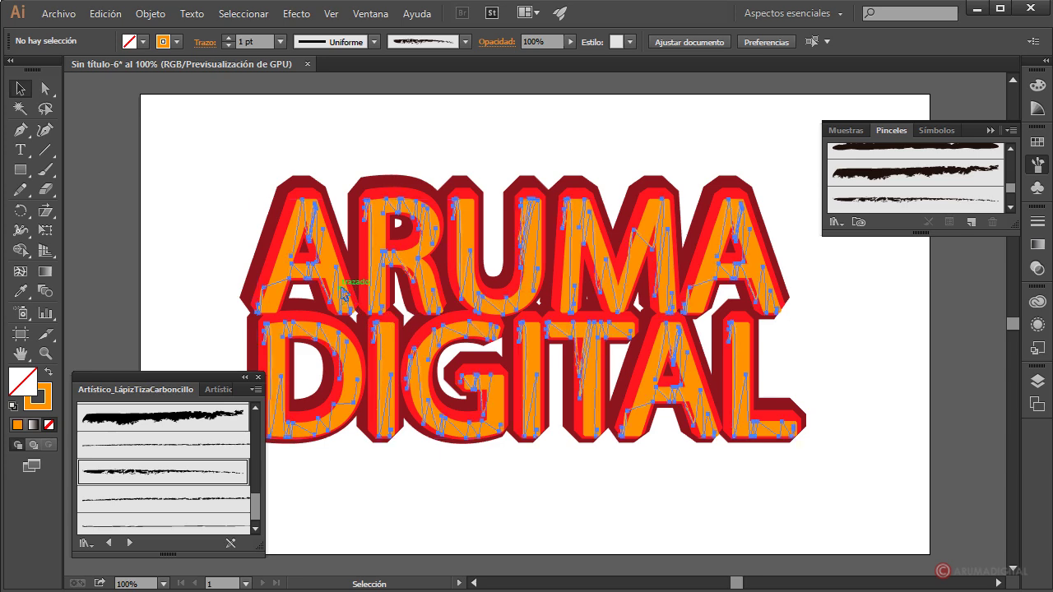
pyautogui.click(344, 290)
pyautogui.scroll(-1, 176, 477)
pyautogui.click(148, 492)
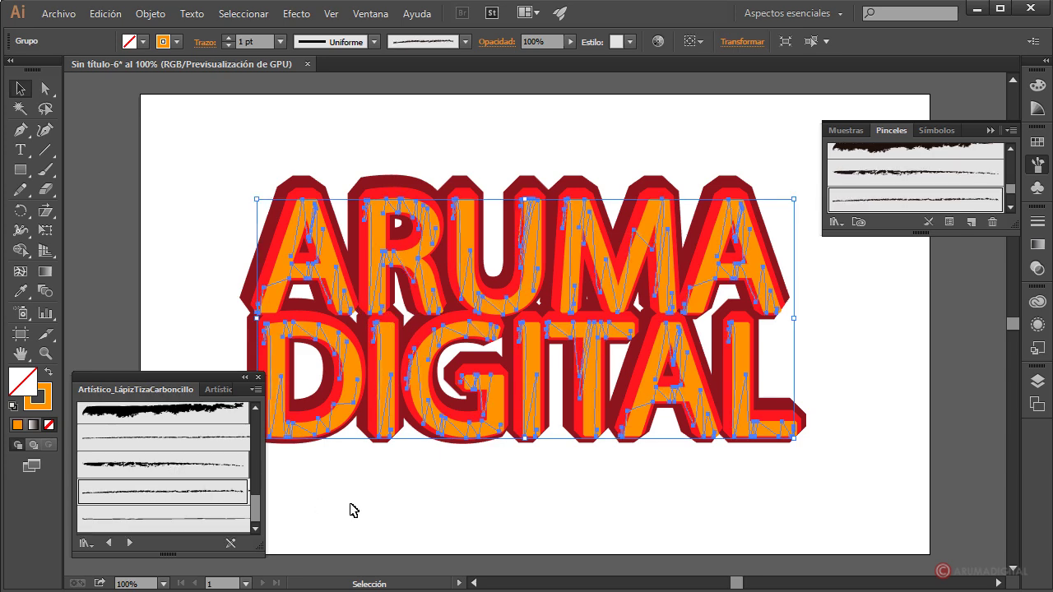
pyautogui.click(354, 510)
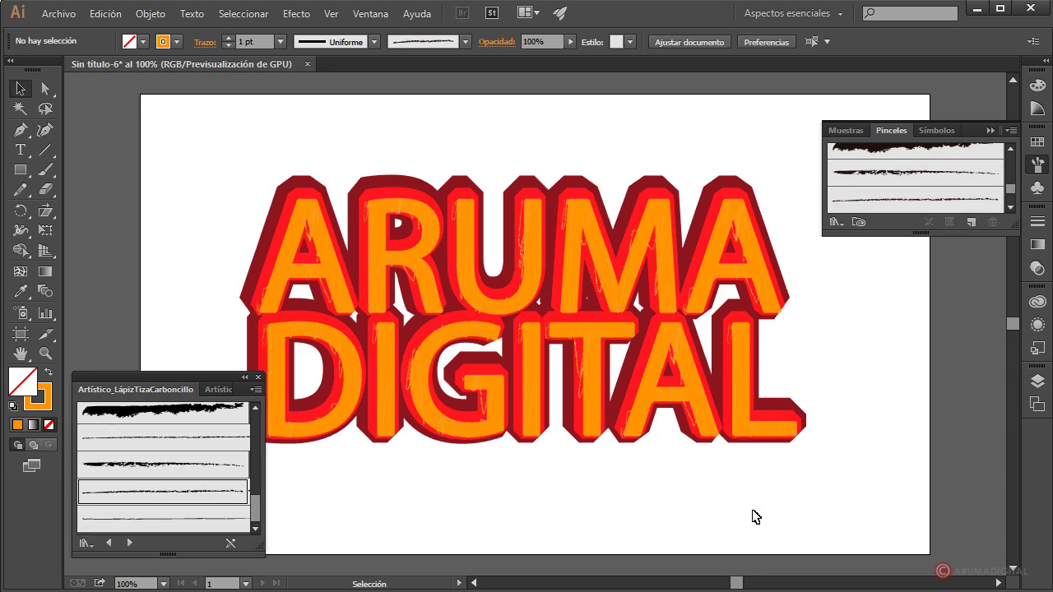
pyautogui.click(665, 282)
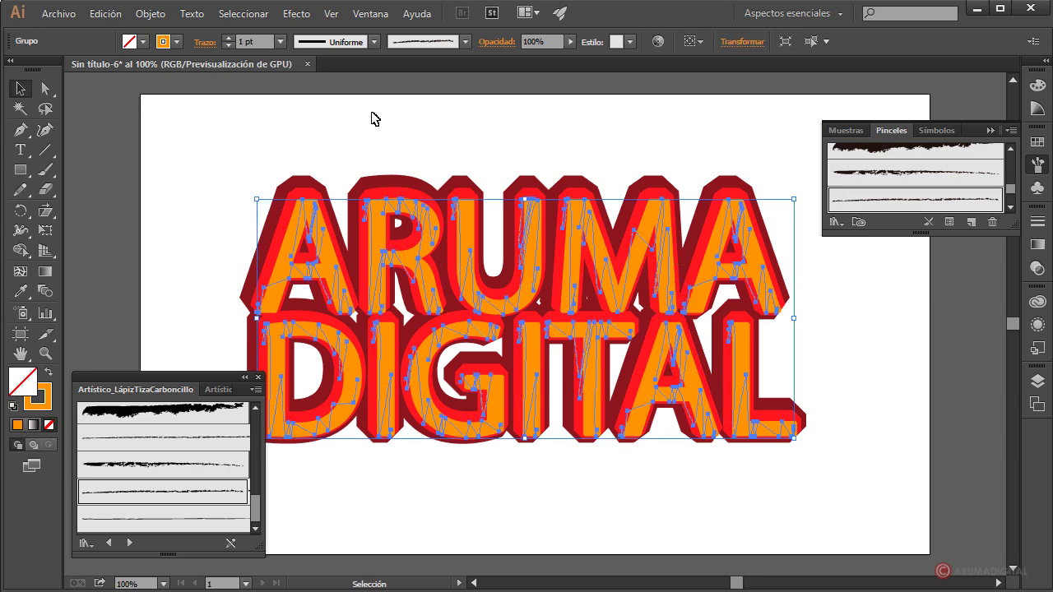
# Step: Set the charcoal stroke weight to 3 pt
pyautogui.click(281, 41)
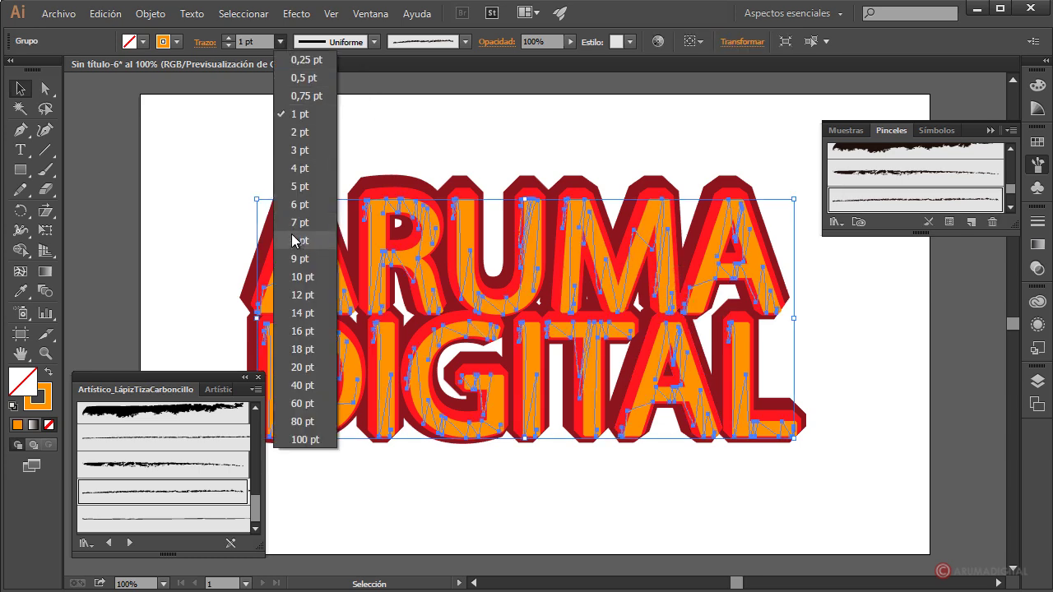
pyautogui.click(300, 150)
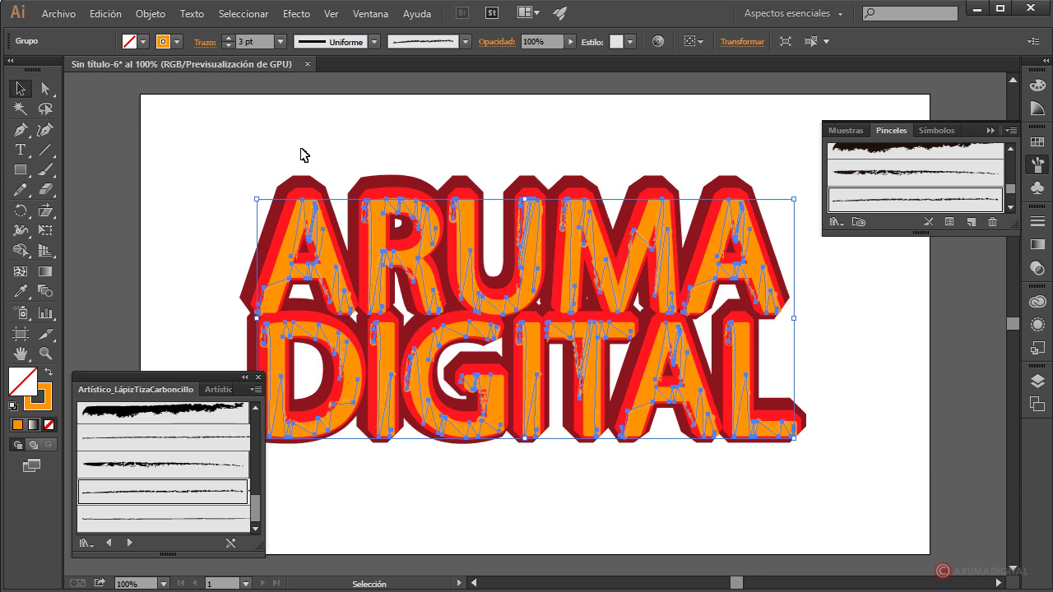
pyautogui.click(197, 161)
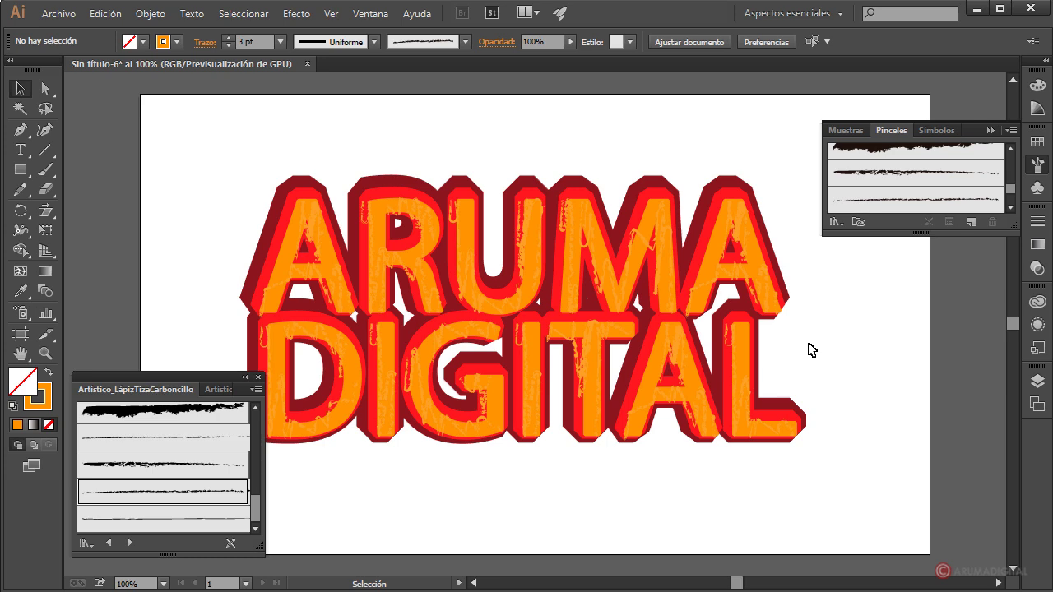
# Step: Try the Multiplicar and Aclarar blend modes on the textured strokes group
pyautogui.click(728, 224)
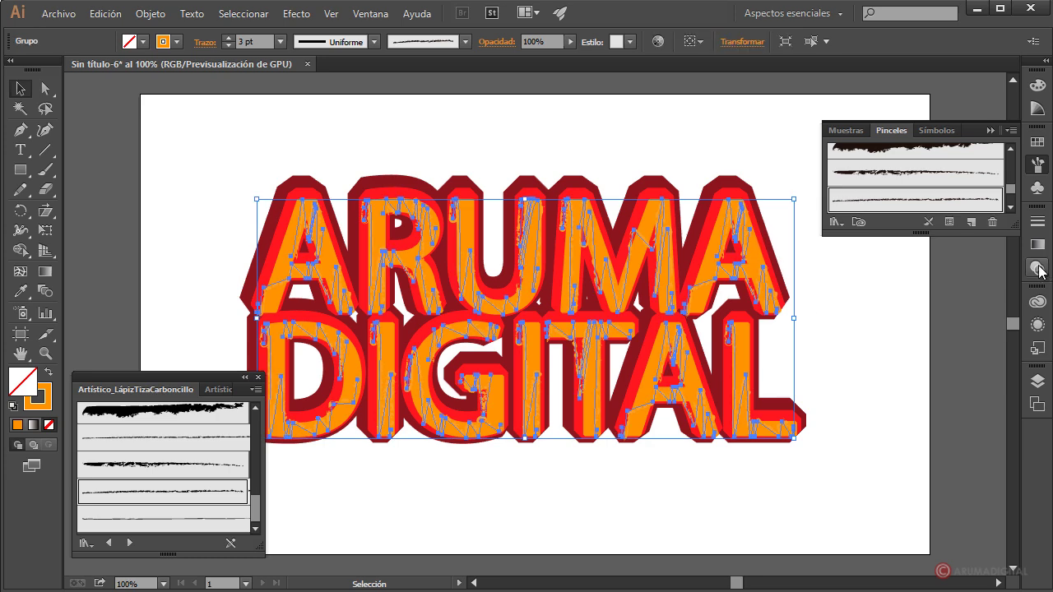
pyautogui.click(1038, 269)
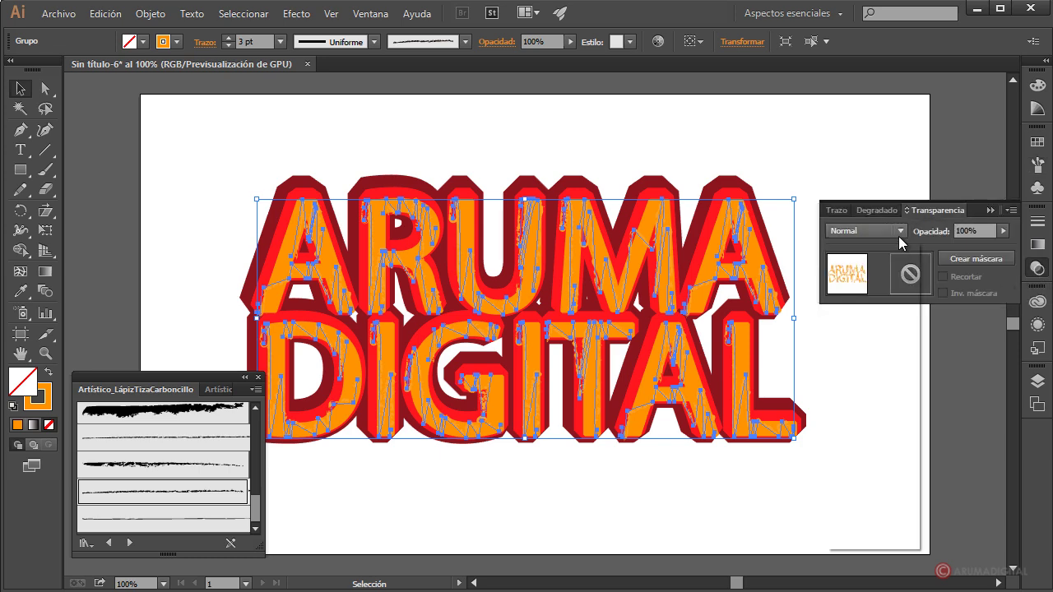
pyautogui.click(866, 230)
pyautogui.click(864, 292)
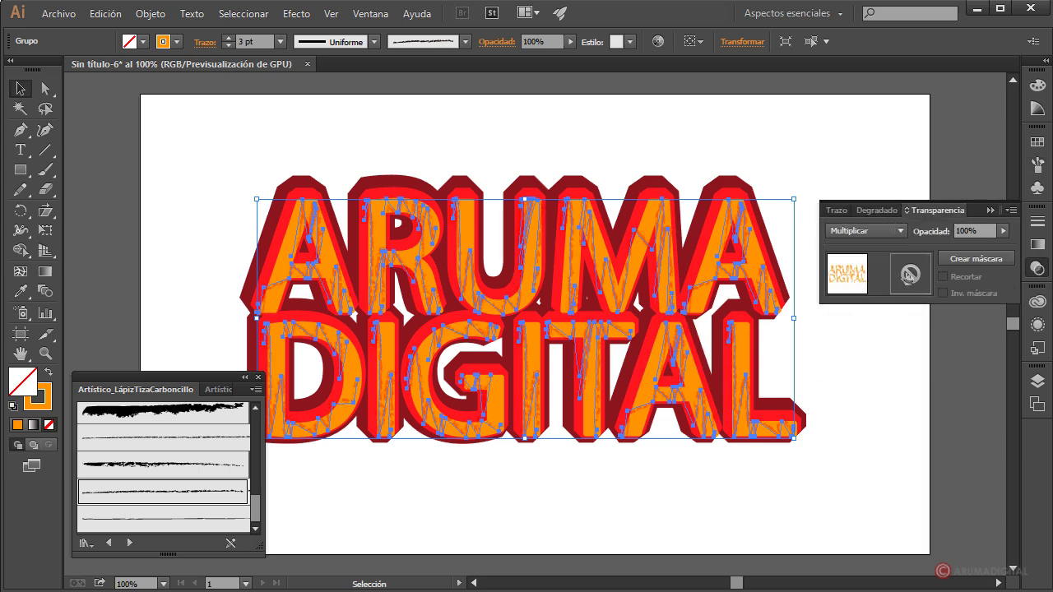
pyautogui.click(862, 398)
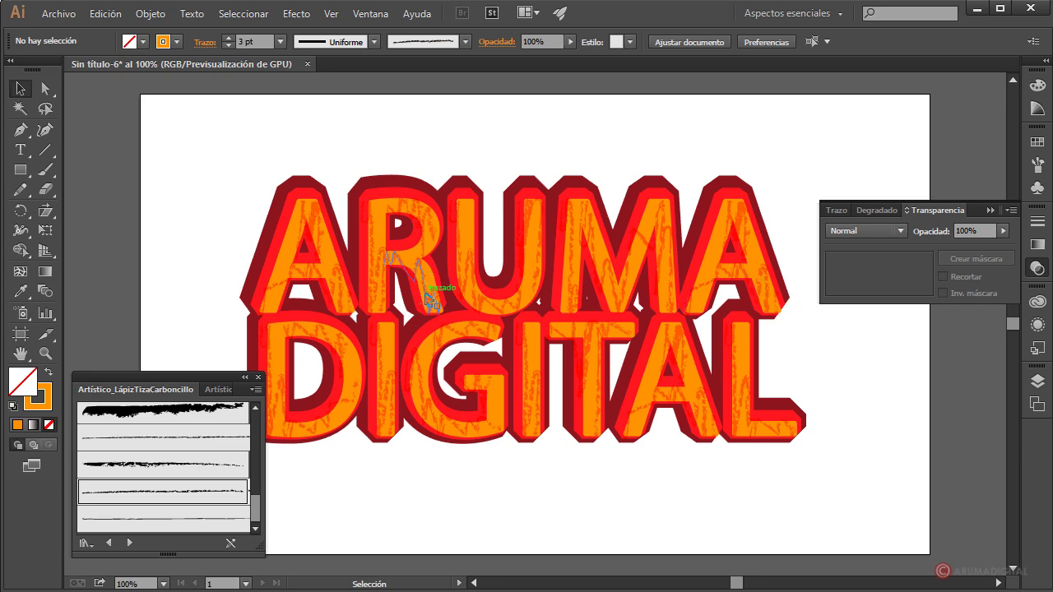
pyautogui.click(424, 229)
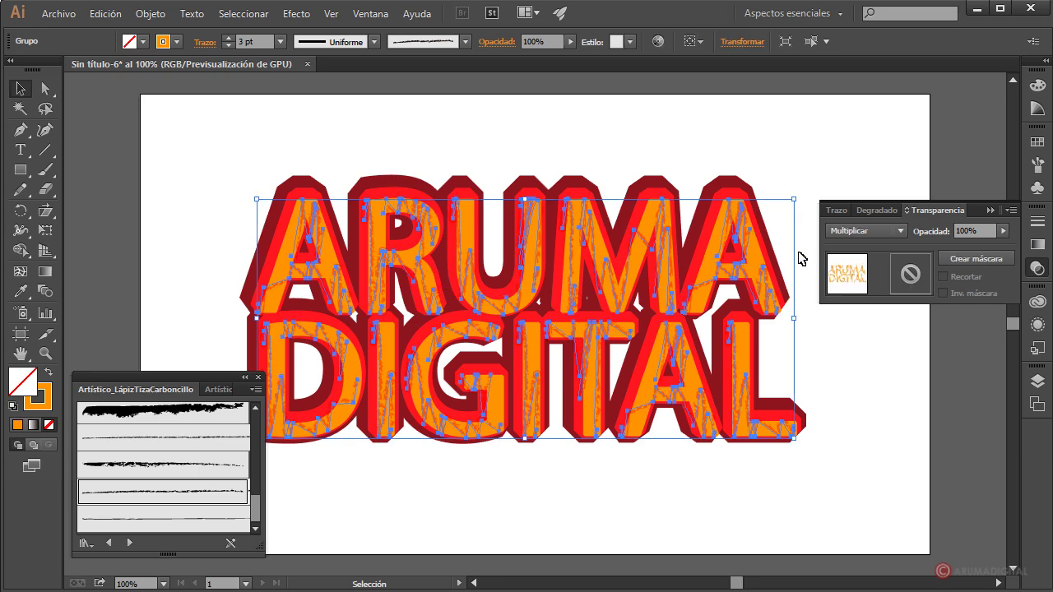
pyautogui.click(886, 234)
pyautogui.click(862, 329)
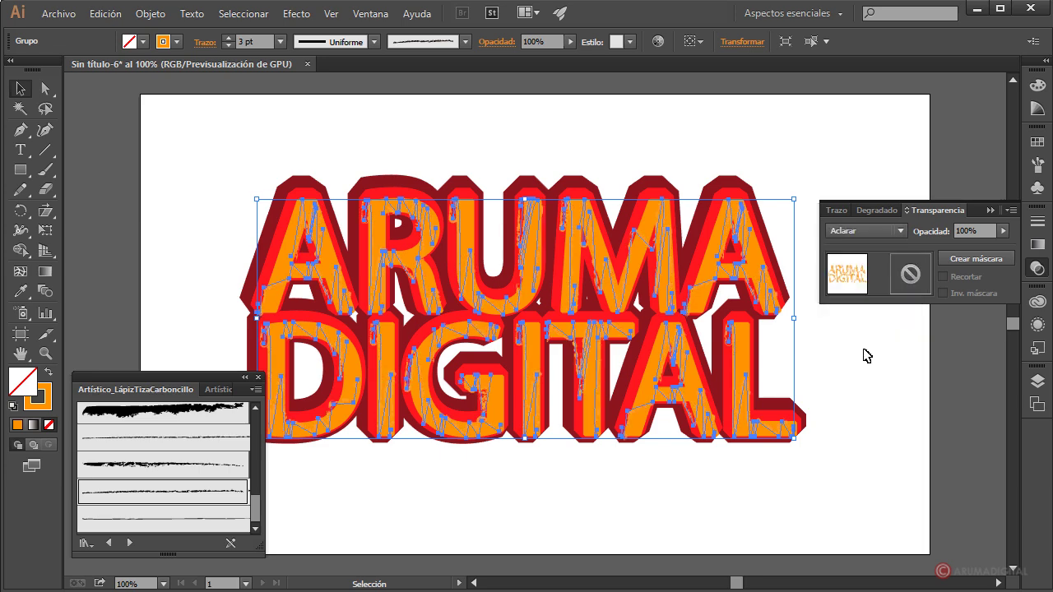
pyautogui.click(810, 329)
# Step: Try Superponer on the strokes and keep the orange fill group at Normal
pyautogui.click(724, 247)
pyautogui.click(900, 230)
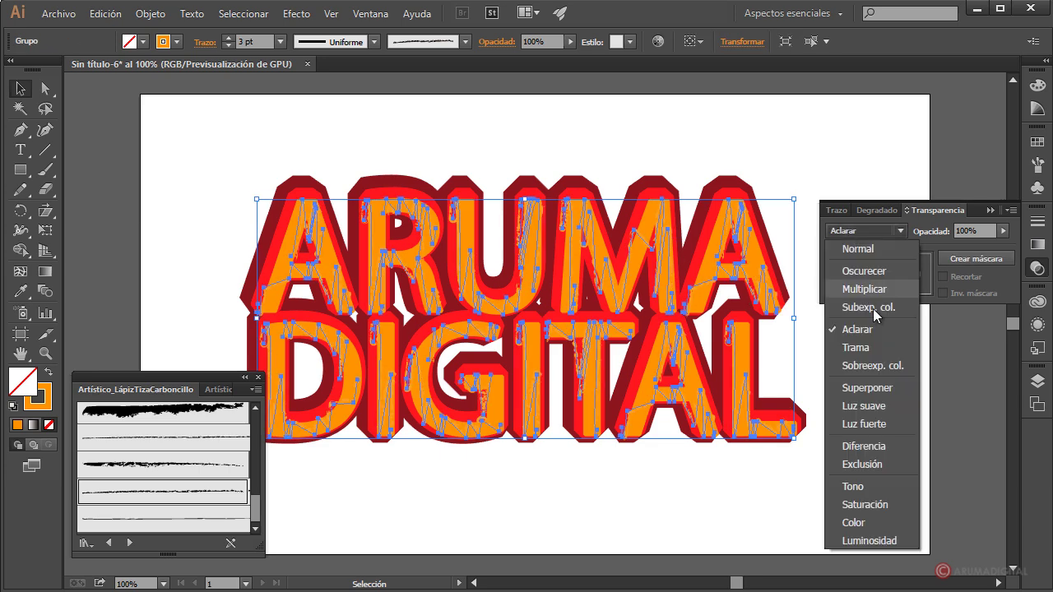
pyautogui.click(872, 388)
pyautogui.click(839, 348)
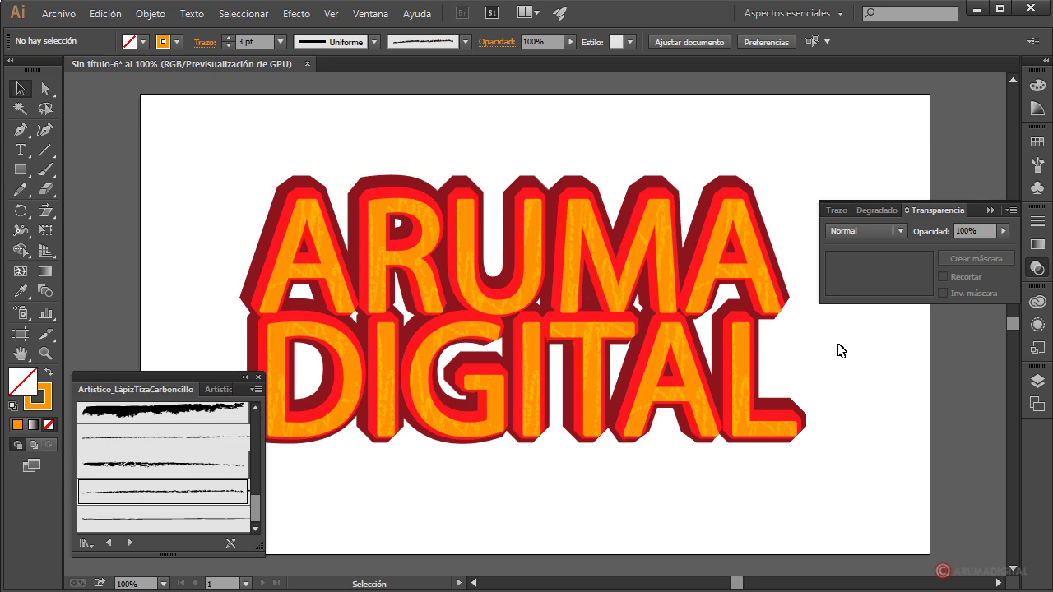
pyautogui.click(755, 269)
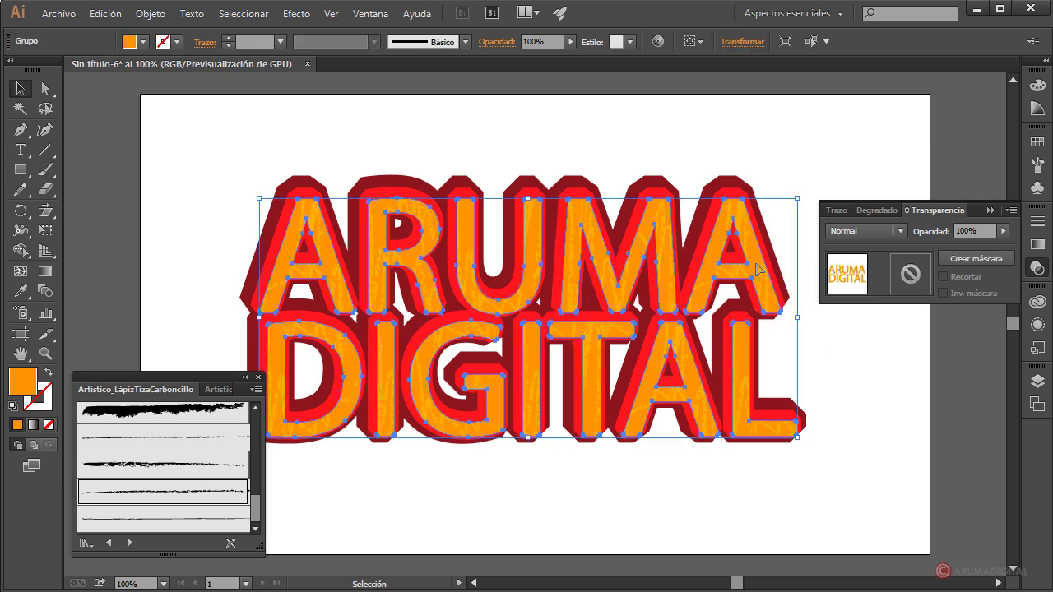
pyautogui.click(872, 231)
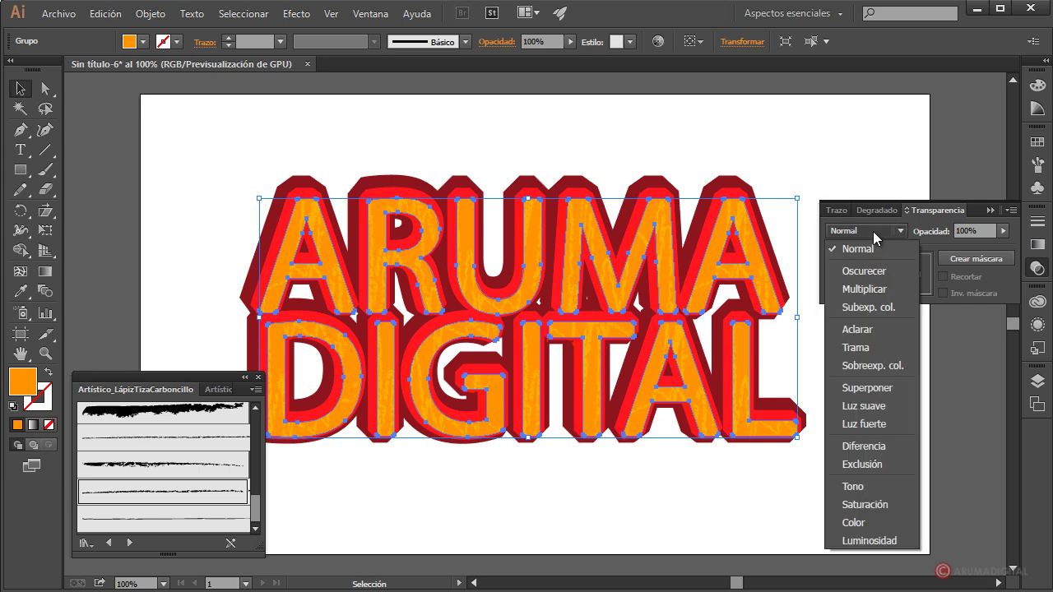
pyautogui.click(866, 290)
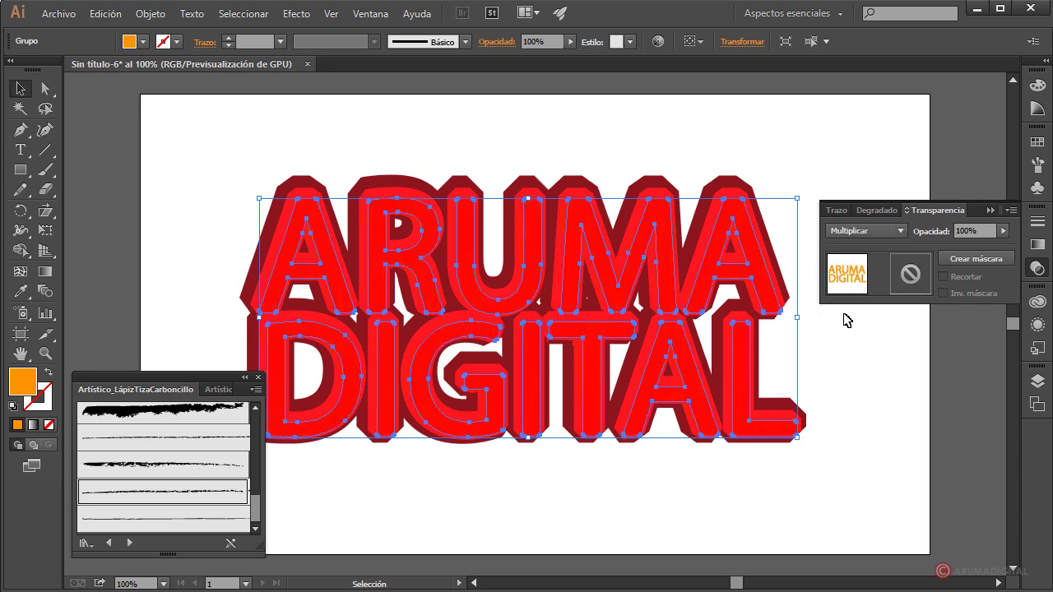
pyautogui.click(834, 368)
# Step: Return the charcoal strokes to Normal blending and close the chalk brush library
pyautogui.click(766, 283)
pyautogui.click(900, 231)
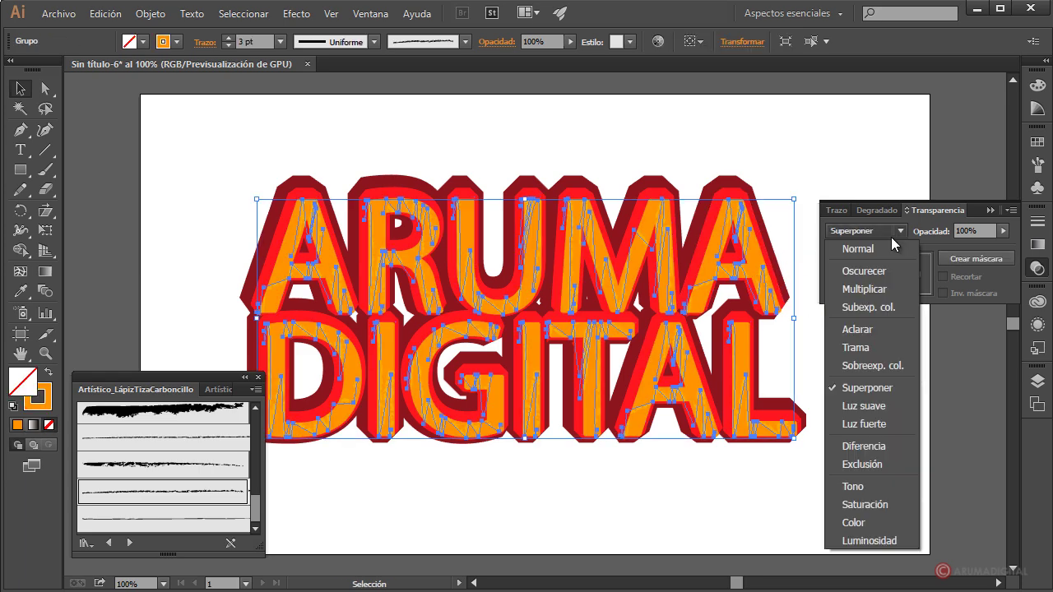
pyautogui.click(865, 287)
pyautogui.click(843, 358)
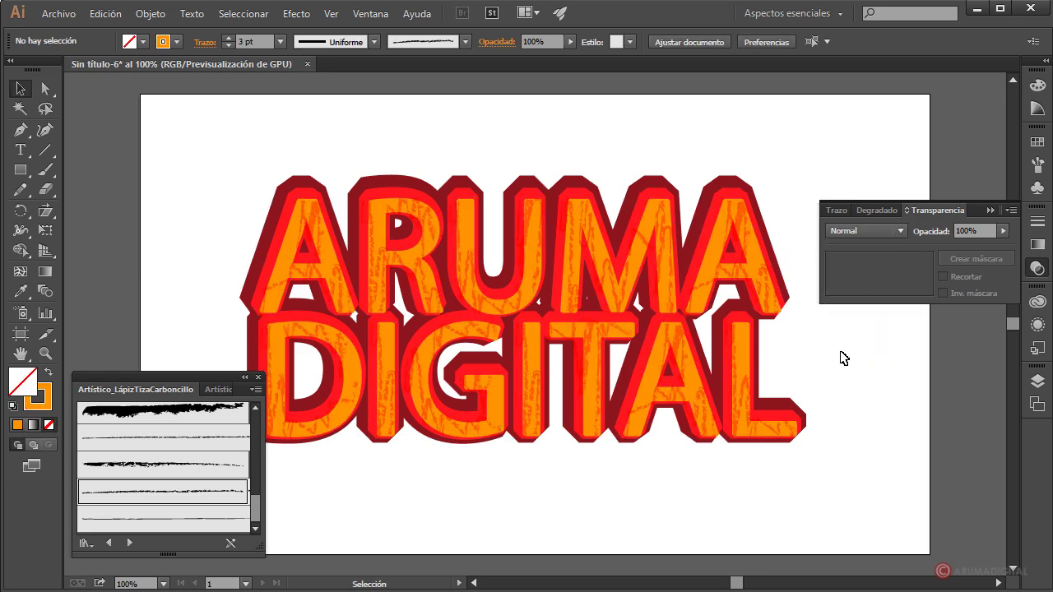
pyautogui.click(765, 281)
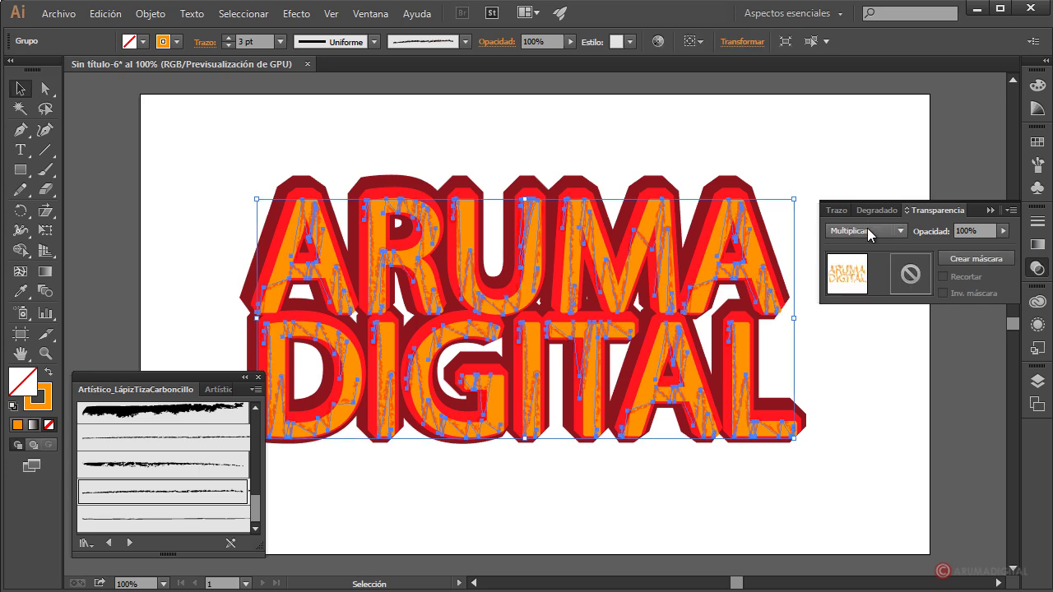
pyautogui.click(867, 230)
pyautogui.click(858, 249)
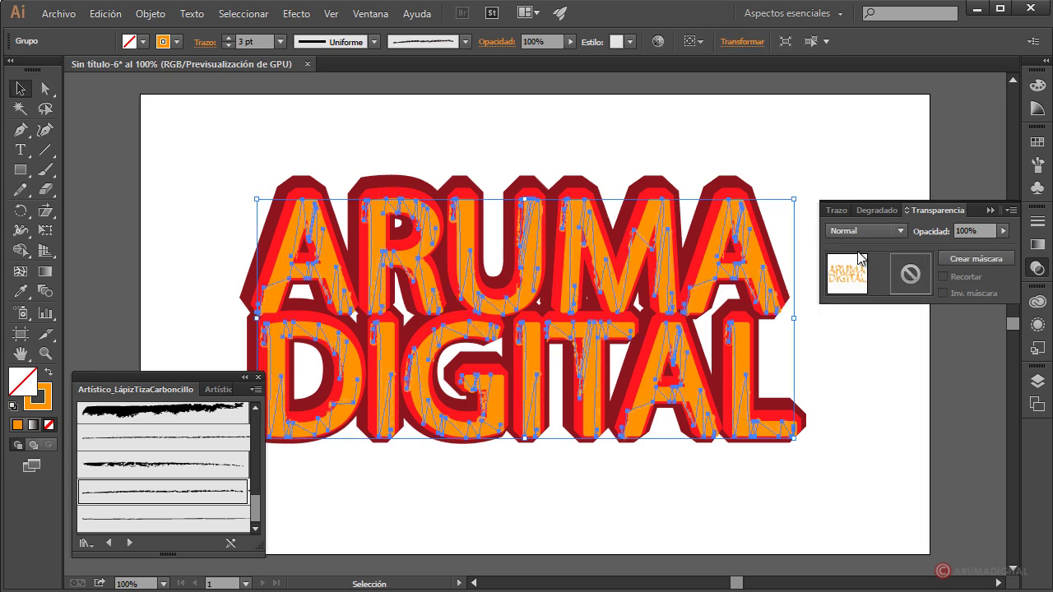
pyautogui.click(834, 332)
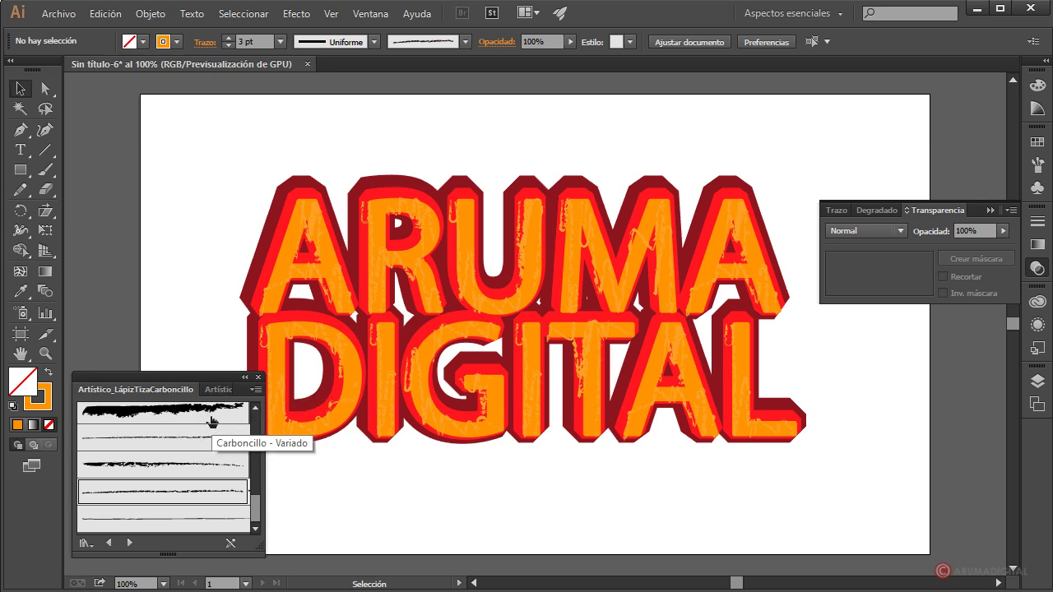
pyautogui.click(259, 376)
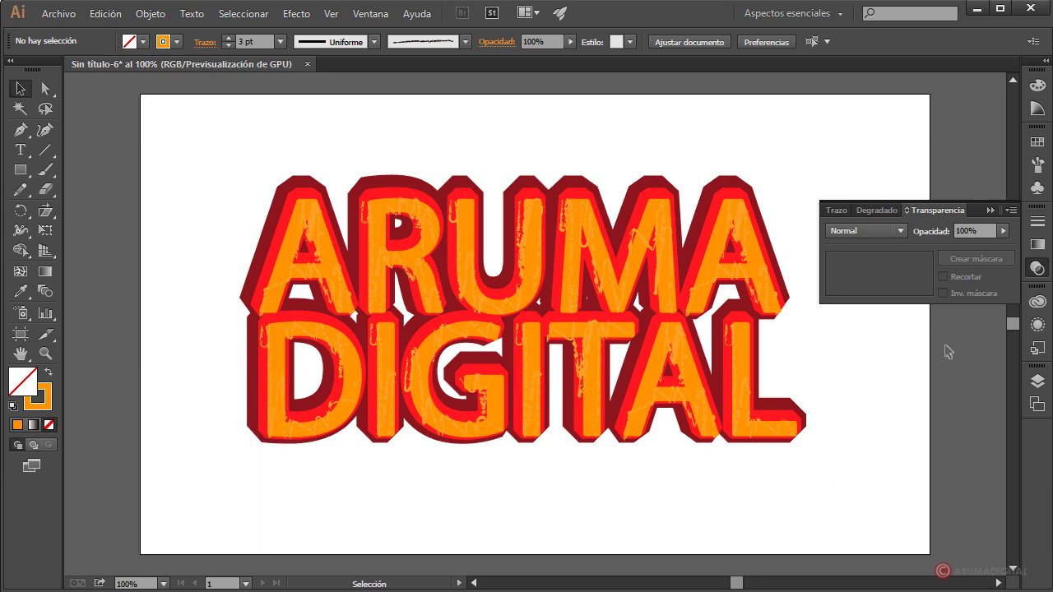
# Step: Lock the logo layer Capa 1 and add a new layer above it
pyautogui.click(1037, 380)
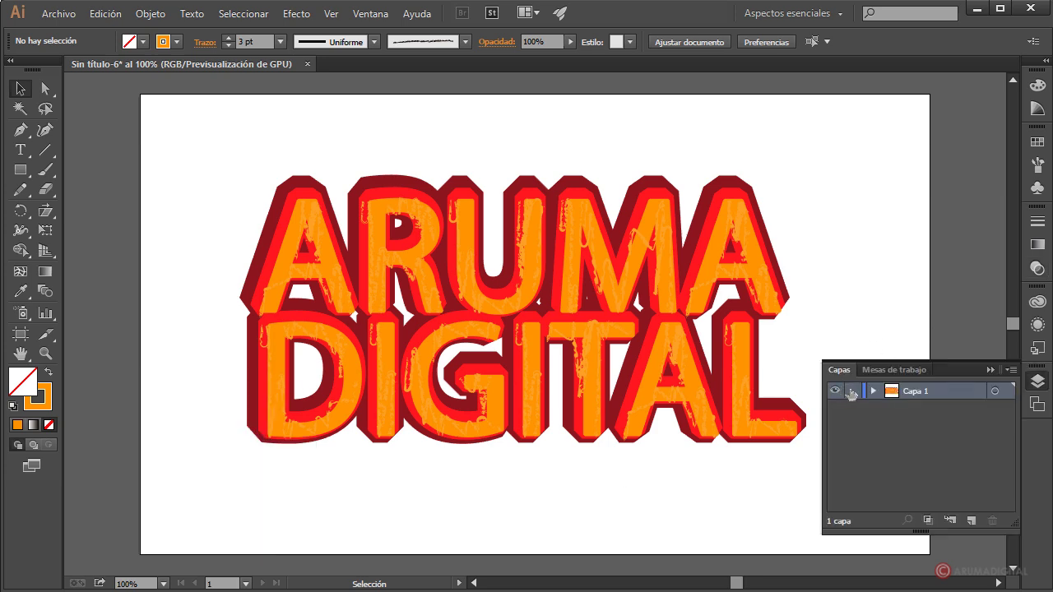
pyautogui.click(852, 391)
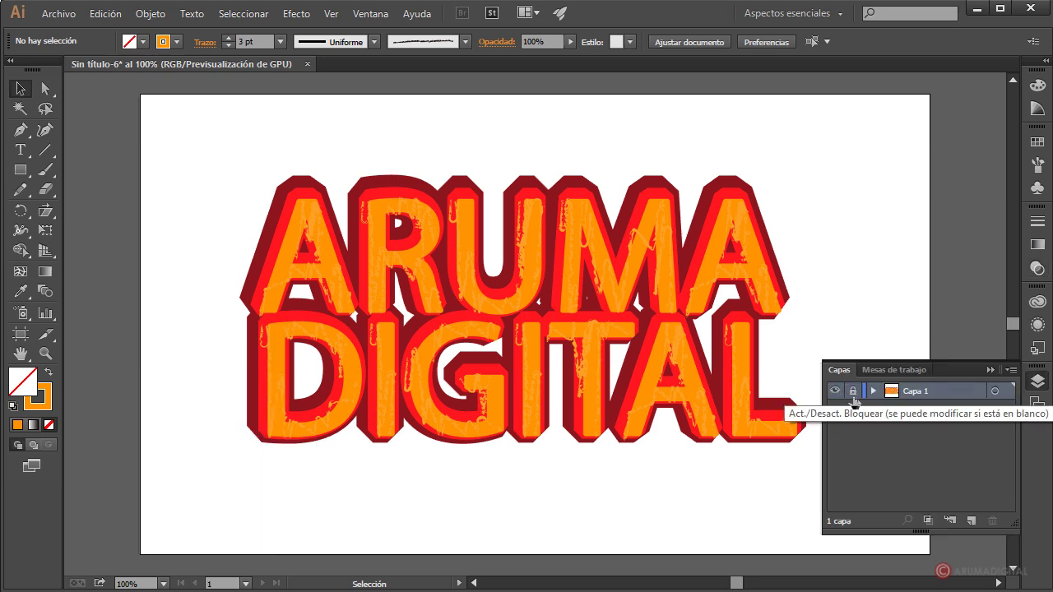
pyautogui.click(973, 521)
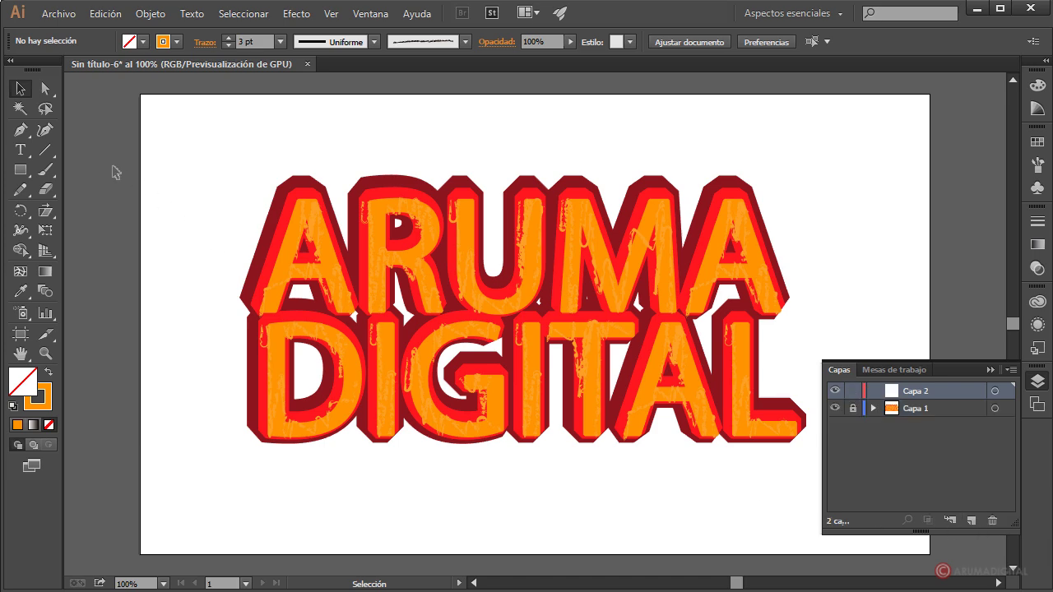
# Step: Draw an artboard-sized 960x560 rectangle with no stroke and a cyan fill
pyautogui.click(20, 169)
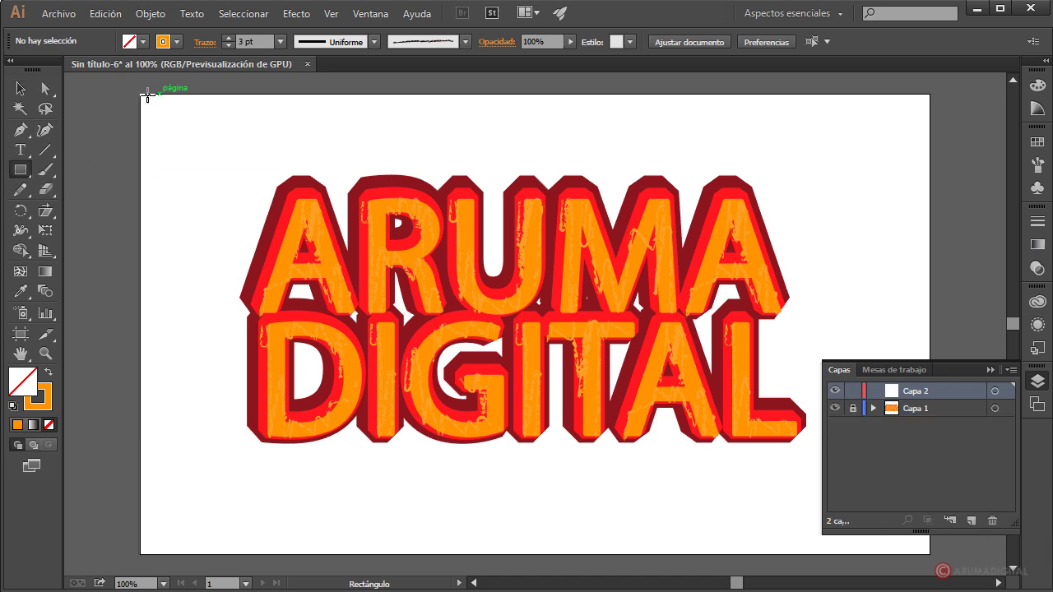
pyautogui.moveTo(140, 94); pyautogui.dragTo(929, 554)
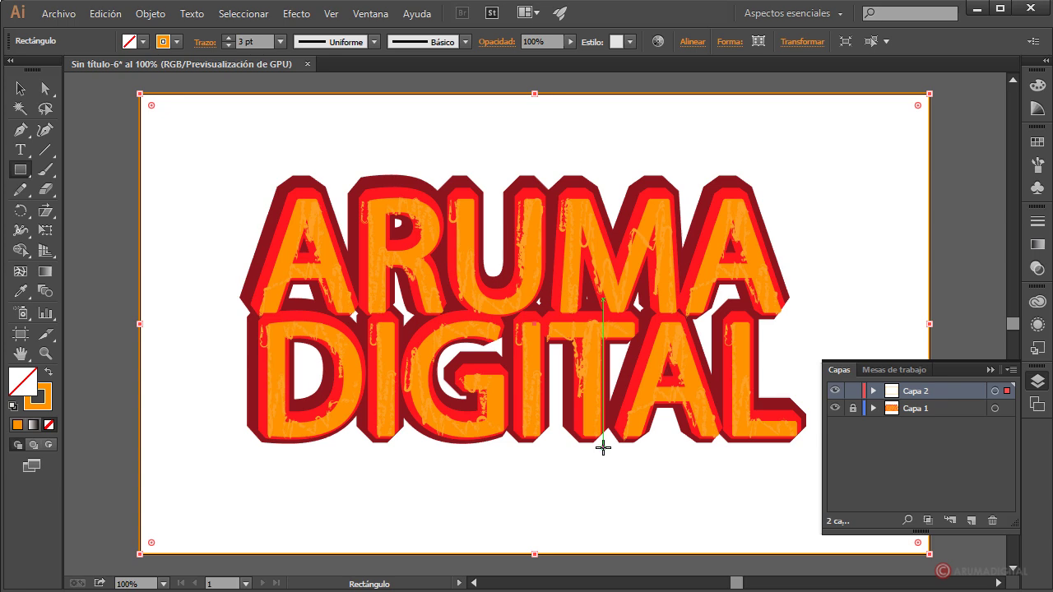
pyautogui.click(177, 42)
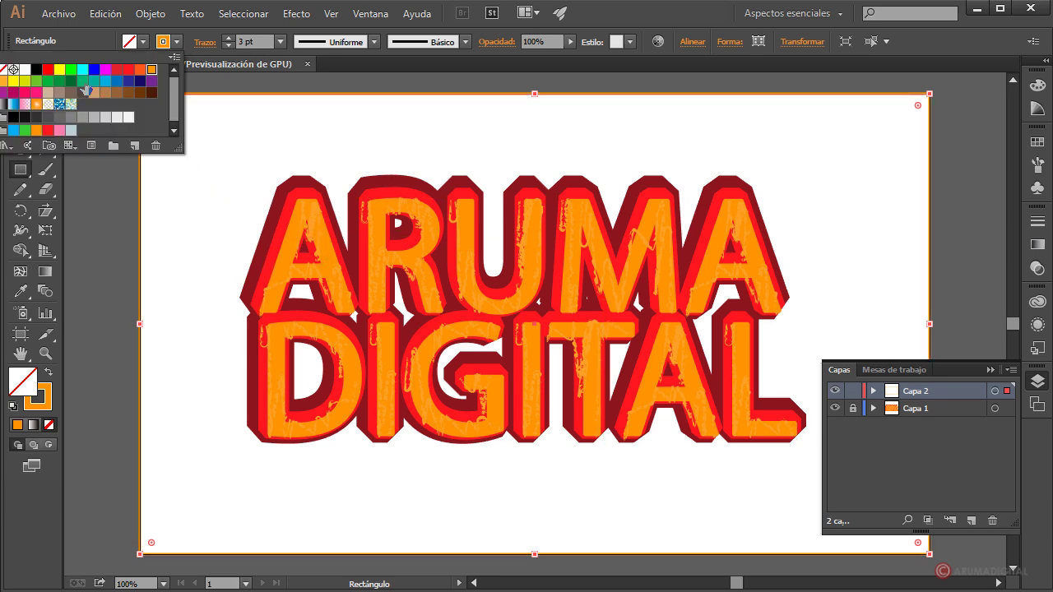
pyautogui.click(3, 69)
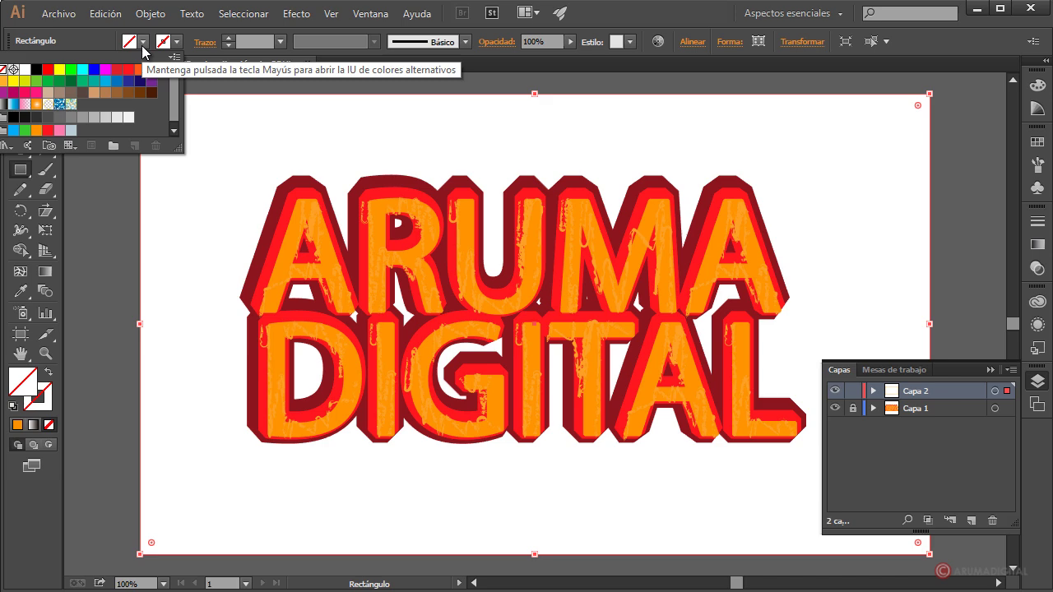
pyautogui.click(143, 44)
pyautogui.click(144, 43)
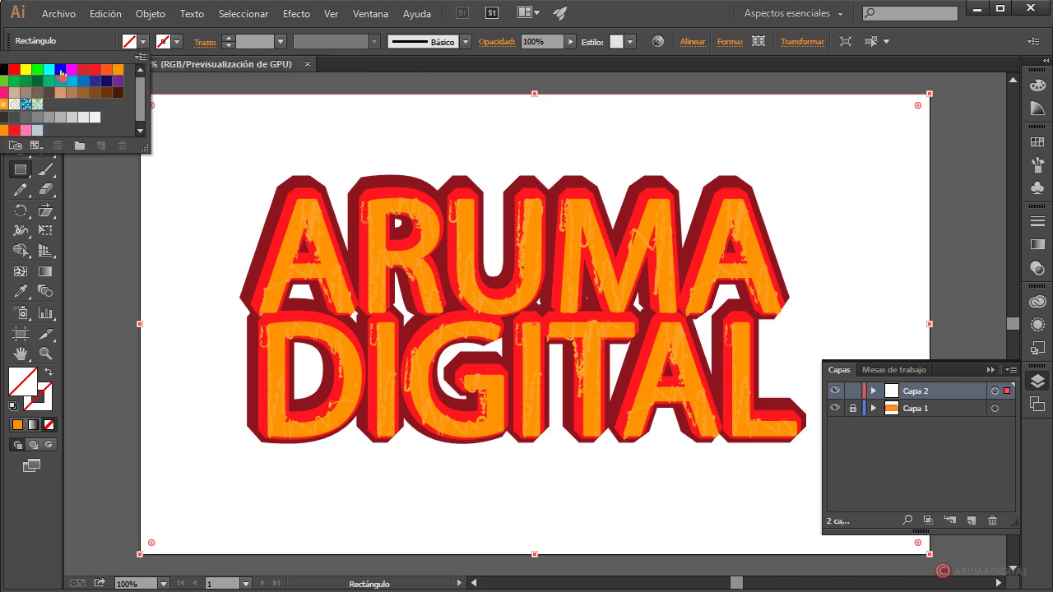
pyautogui.click(48, 70)
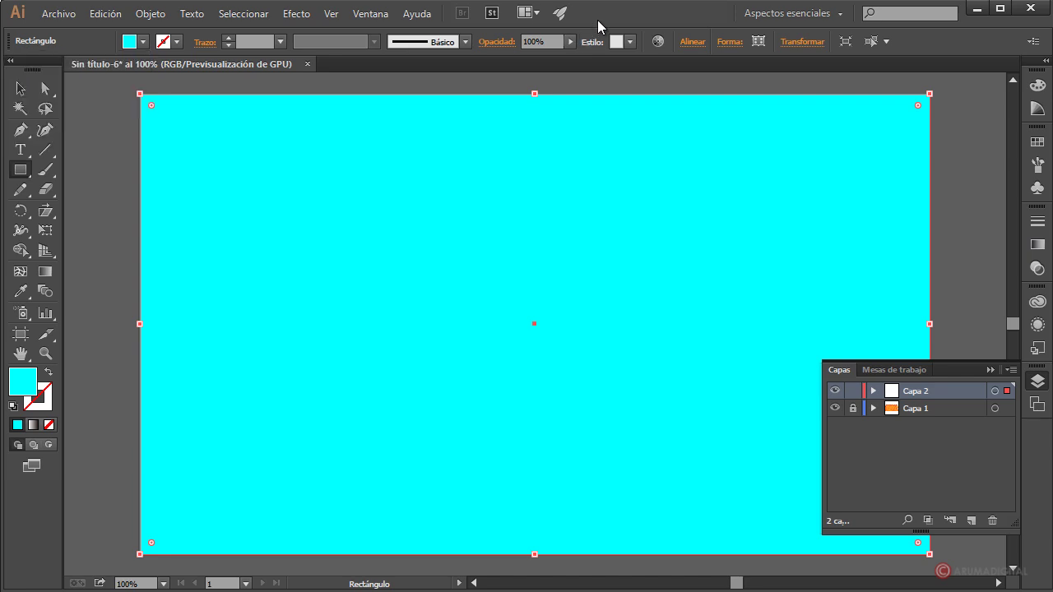
# Step: Give the rectangle a radial gradient with a medium blue centre stop
pyautogui.click(1037, 246)
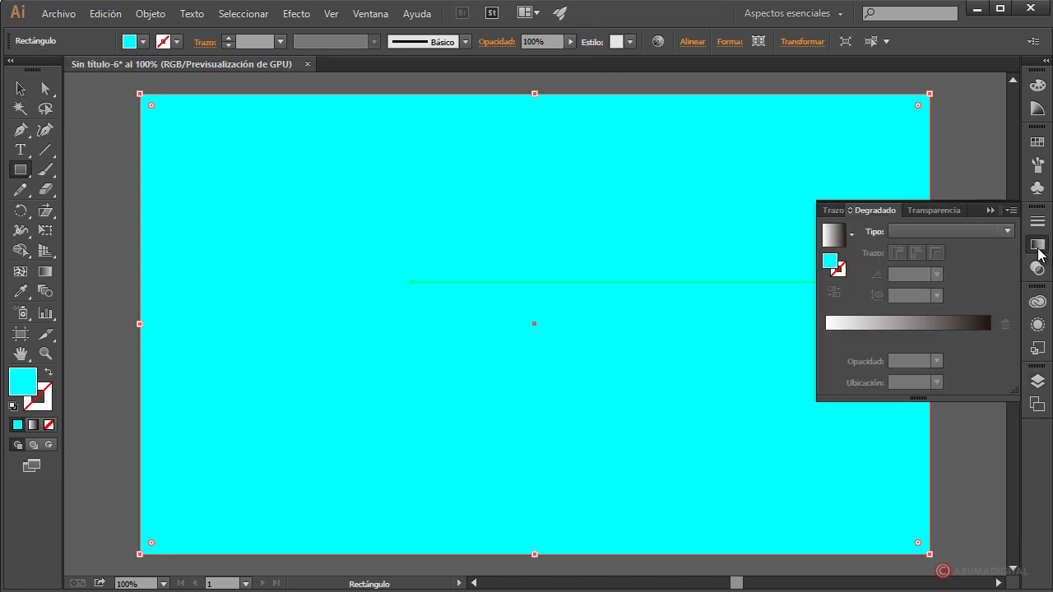
pyautogui.click(932, 229)
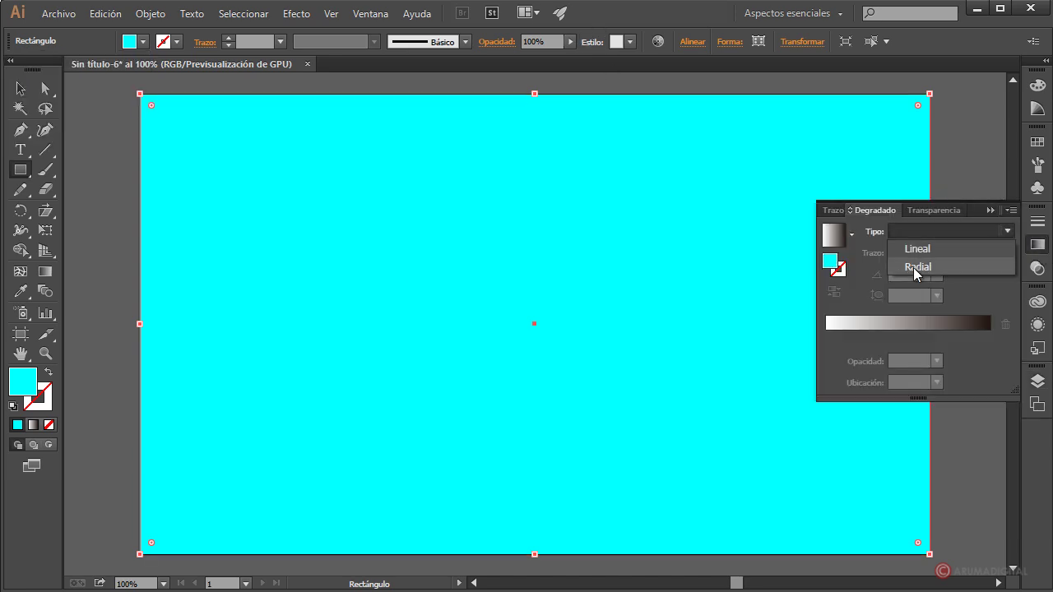
pyautogui.click(917, 267)
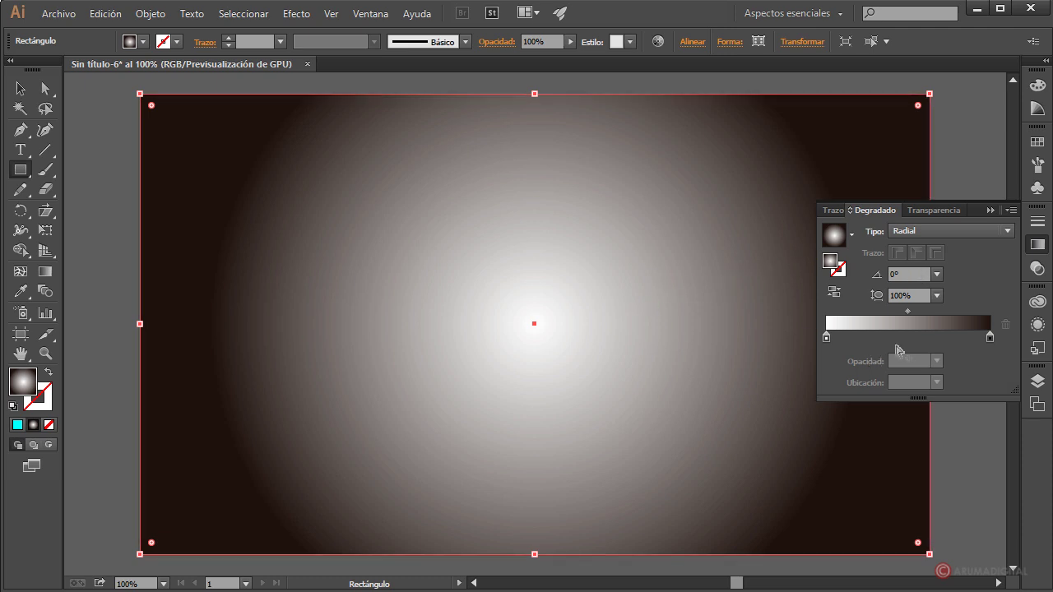
pyautogui.click(828, 338)
pyautogui.doubleClick(828, 339)
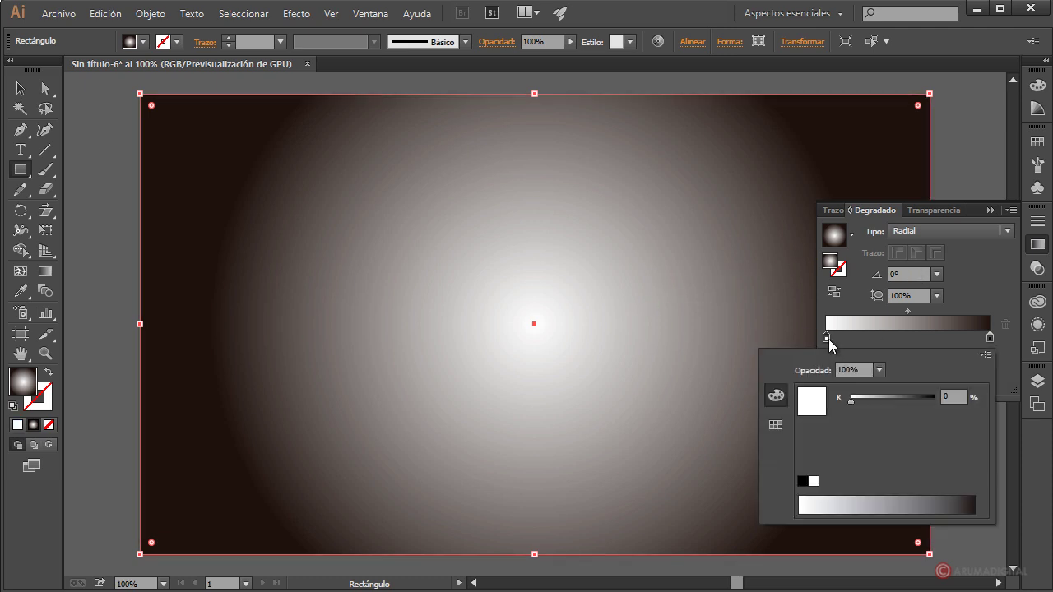
pyautogui.click(776, 427)
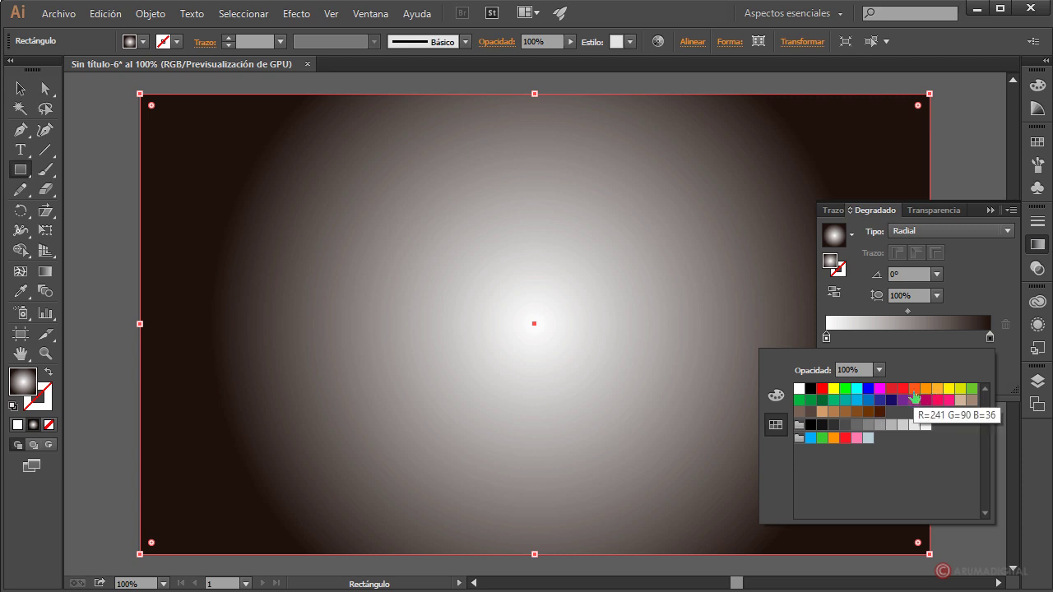
pyautogui.click(880, 399)
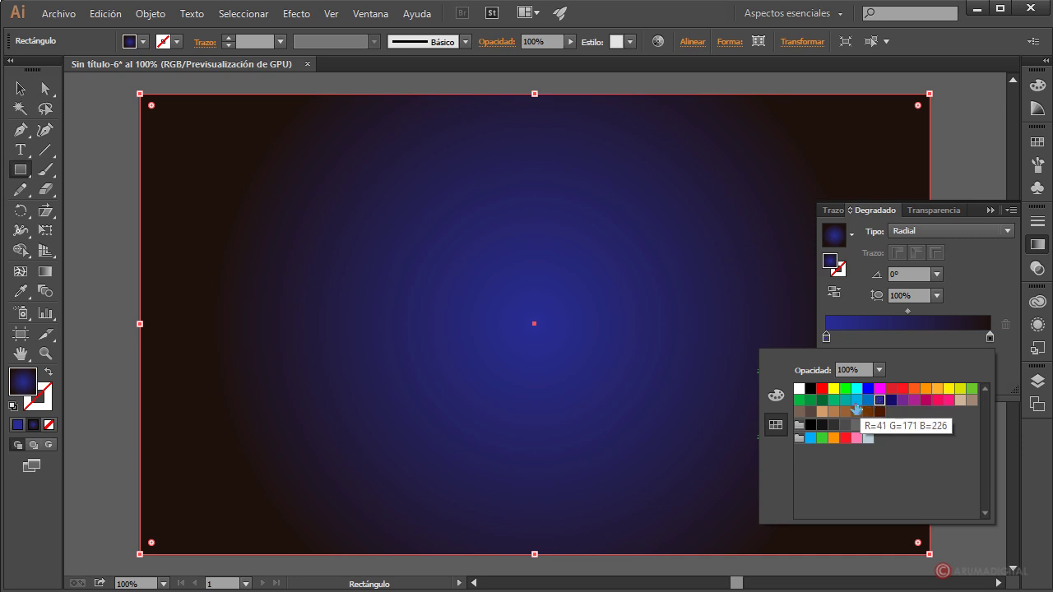
pyautogui.click(856, 409)
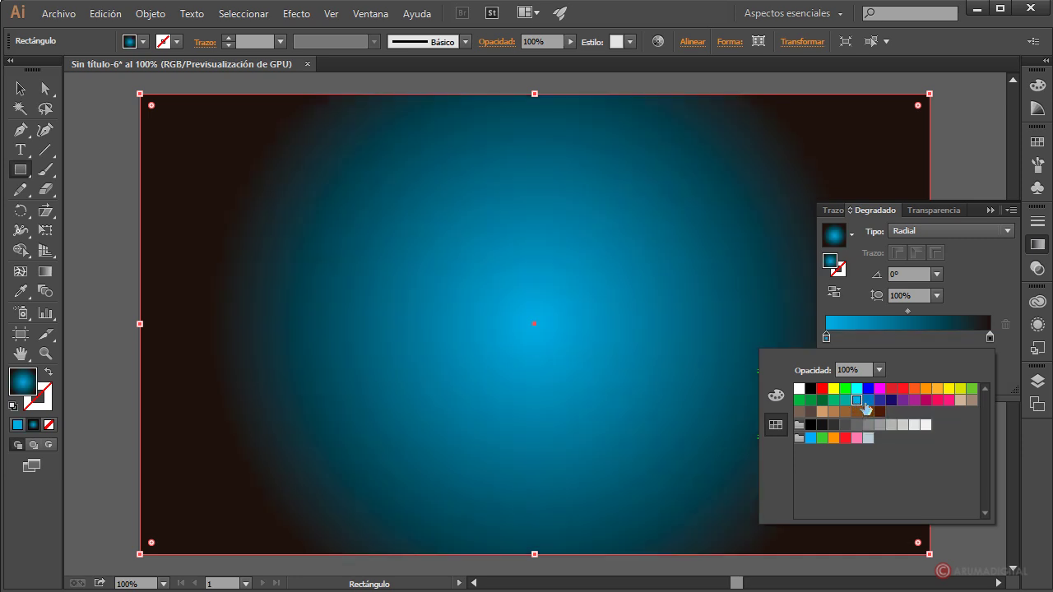
pyautogui.click(868, 401)
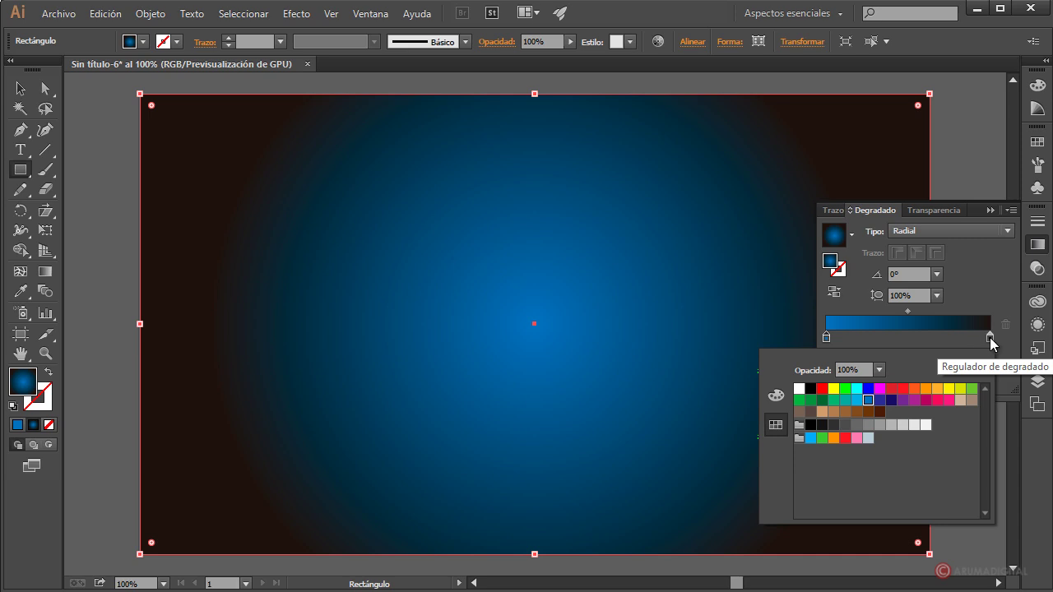
# Step: Make the outer gradient stop a dark navy, desaturated with the HSB sliders
pyautogui.doubleClick(990, 337)
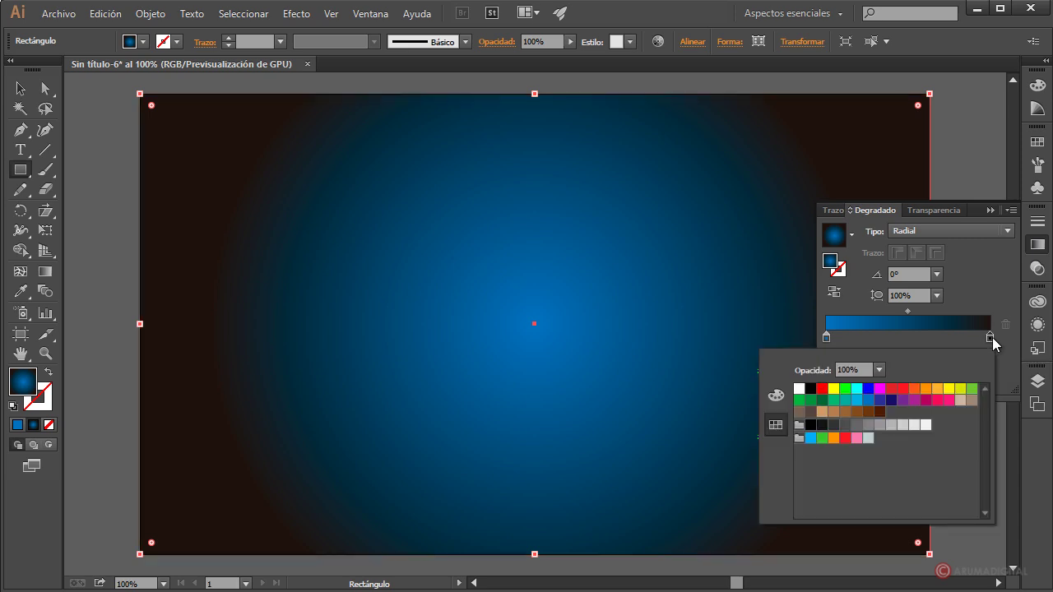
pyautogui.click(889, 402)
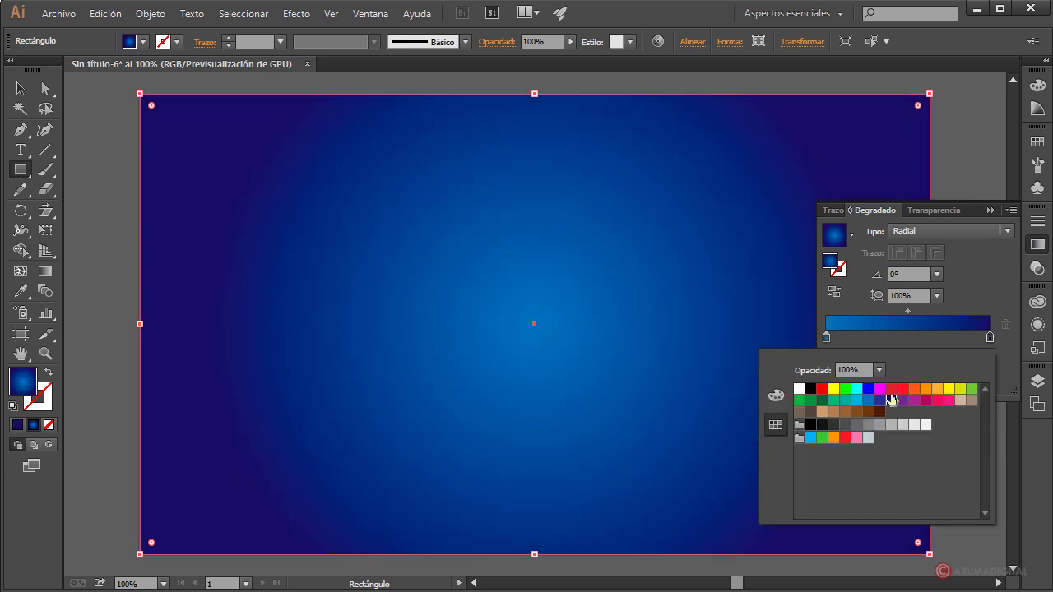
pyautogui.click(777, 397)
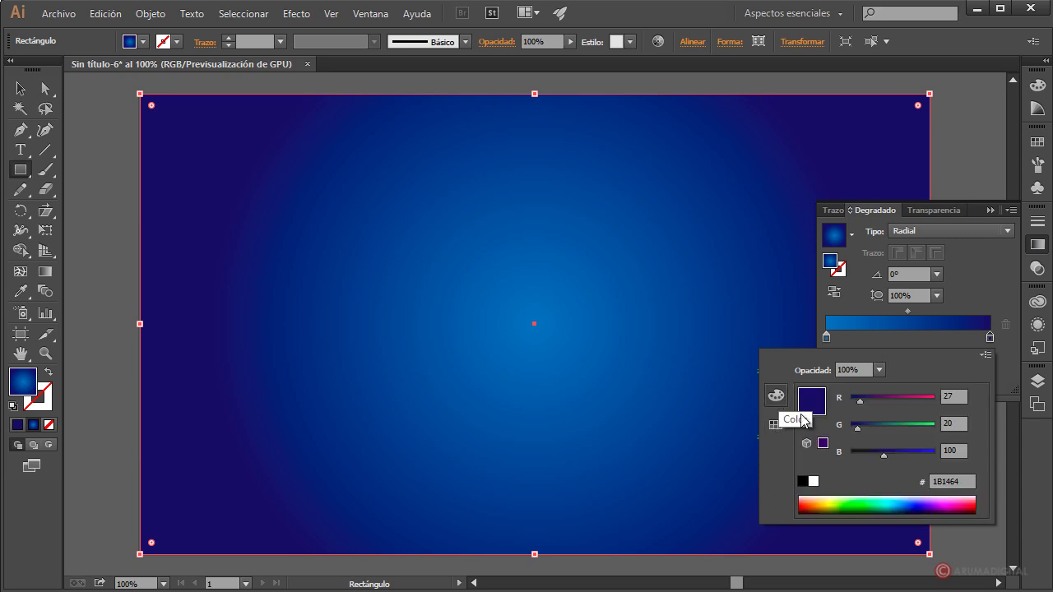
pyautogui.click(875, 454)
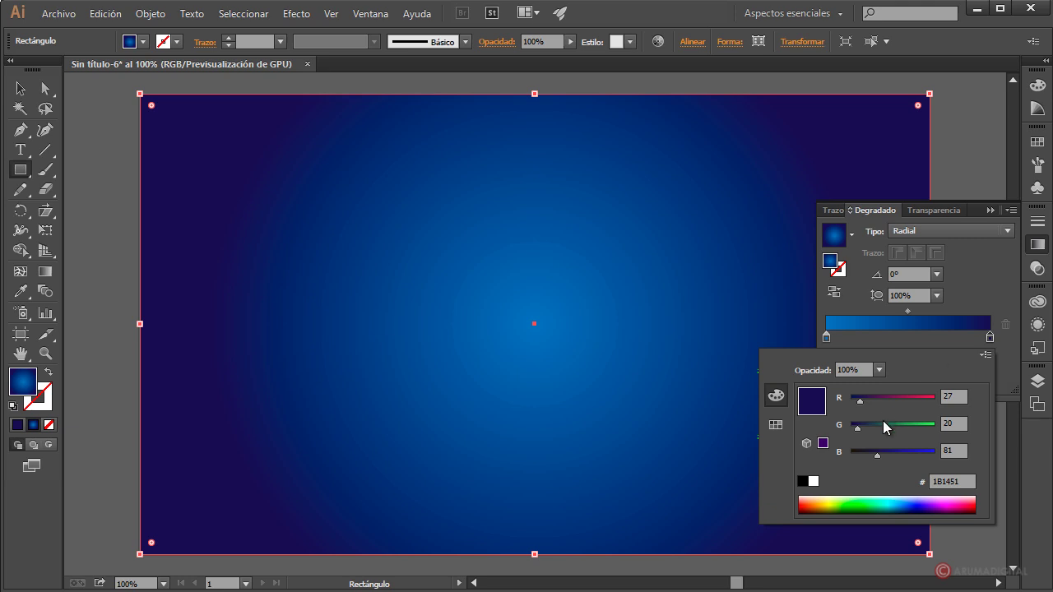
pyautogui.click(985, 354)
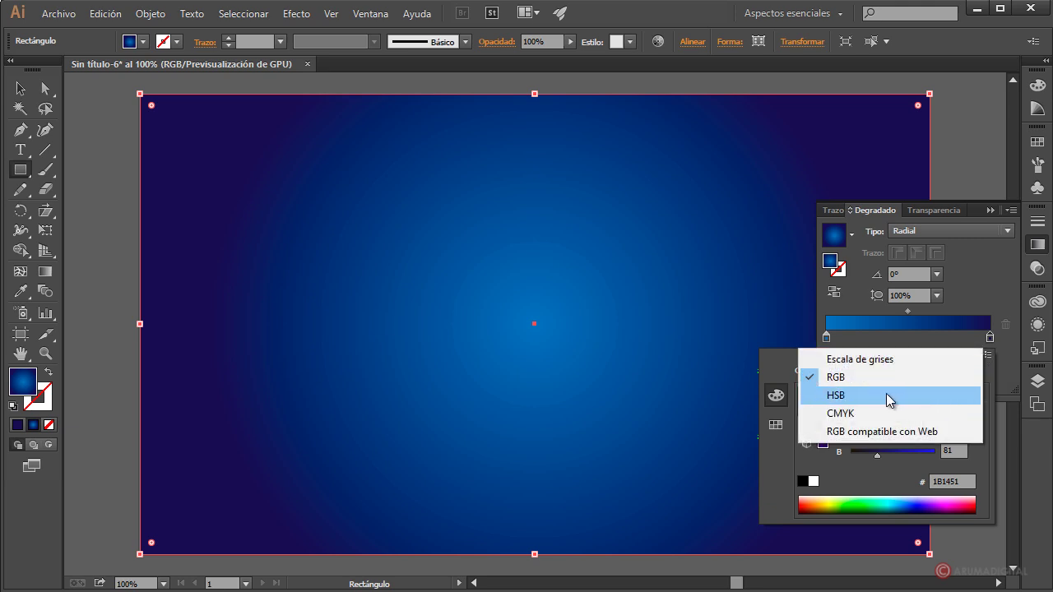
pyautogui.click(886, 393)
pyautogui.moveTo(916, 433)
pyautogui.mouseDown()
pyautogui.moveTo(888, 434)
pyautogui.moveTo(894, 428)
pyautogui.moveTo(871, 457)
pyautogui.mouseUp()
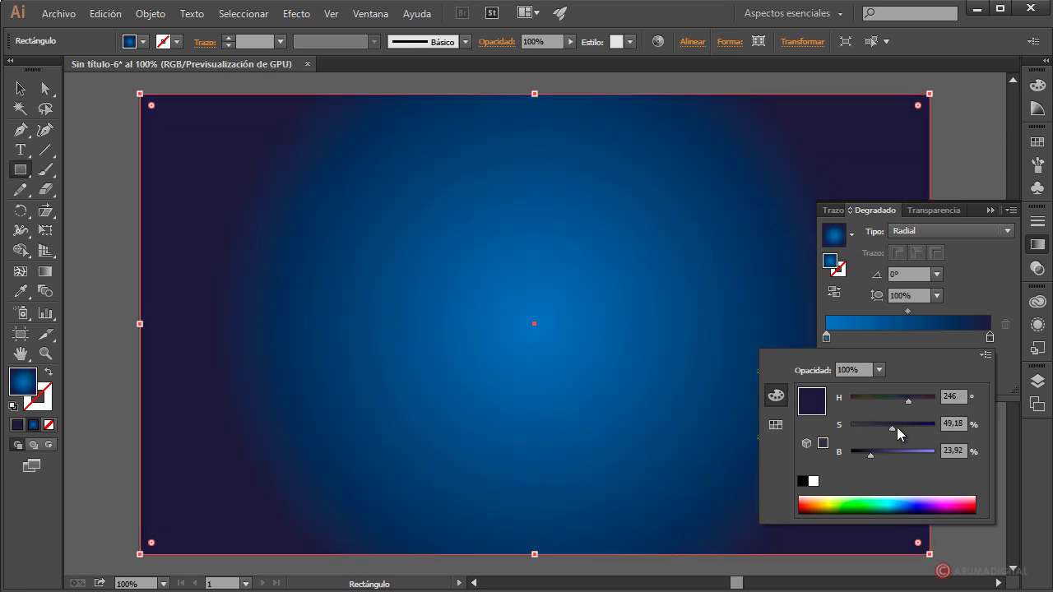
pyautogui.click(969, 296)
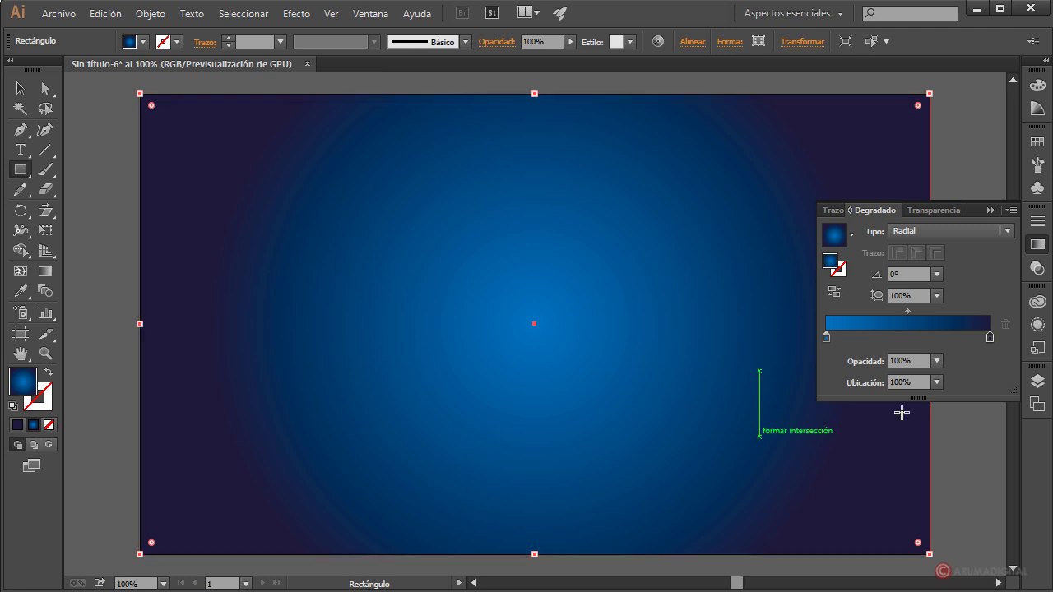
pyautogui.click(990, 210)
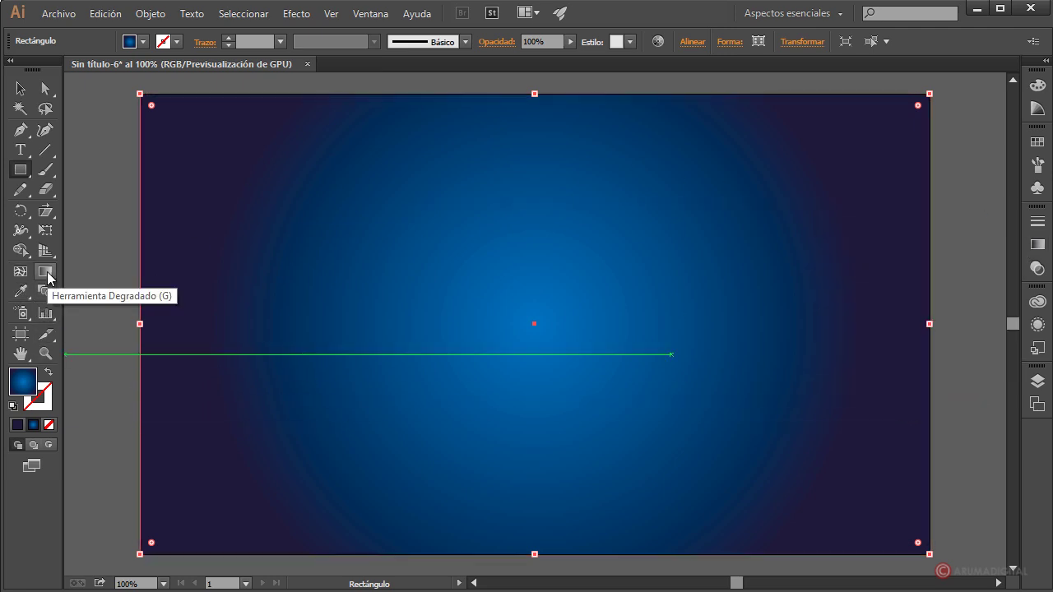
pyautogui.click(47, 272)
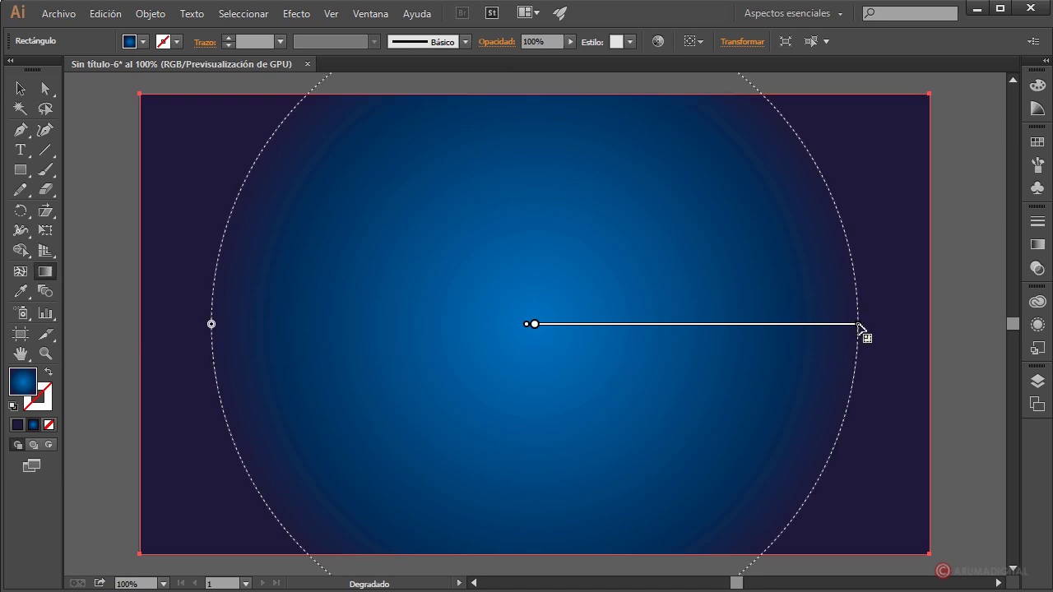
# Step: Widen the radial gradient's radius so the dark indigo falls mostly past the artboard edges
pyautogui.moveTo(860, 326)
pyautogui.mouseDown()
pyautogui.moveTo(948, 325)
pyautogui.moveTo(936, 324)
pyautogui.mouseUp()
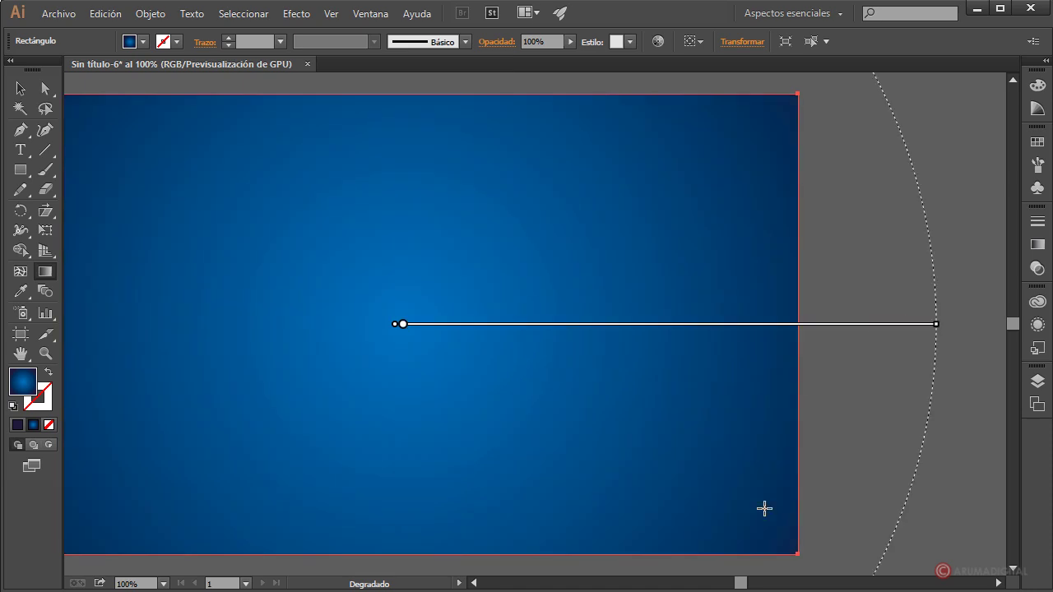
pyautogui.moveTo(736, 585); pyautogui.dragTo(738, 587)
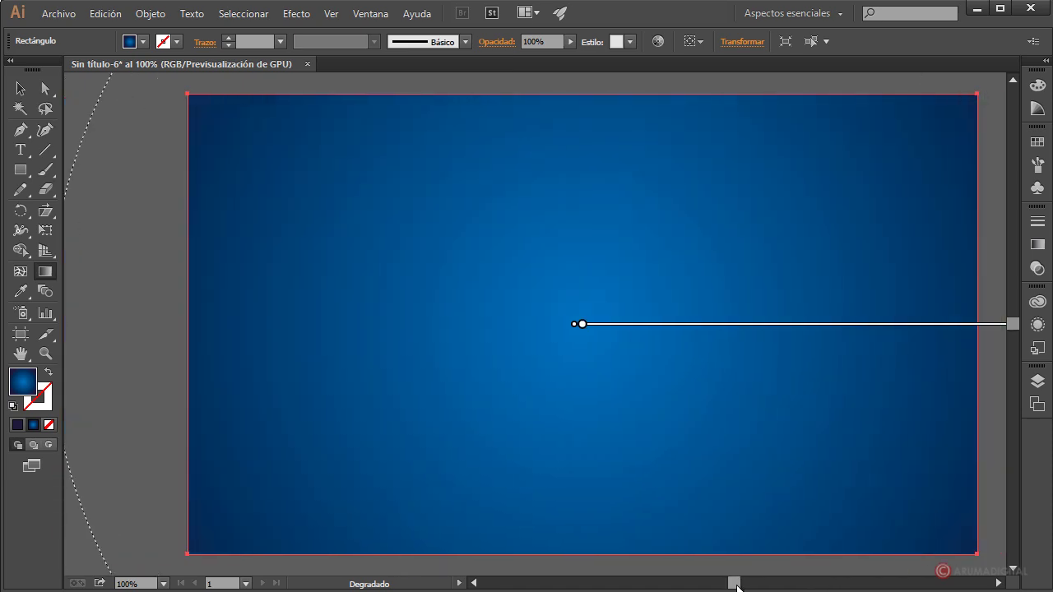
pyautogui.click(1037, 383)
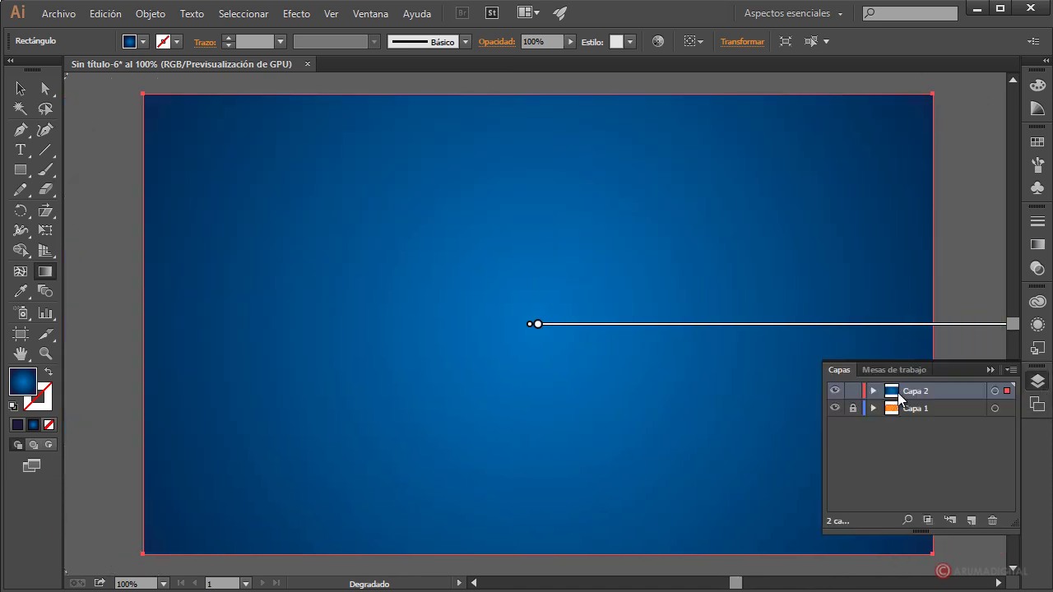
# Step: Move Capa 2 beneath Capa 1 so the logo shows over the gradient, then deselect
pyautogui.moveTo(917, 391); pyautogui.dragTo(924, 414)
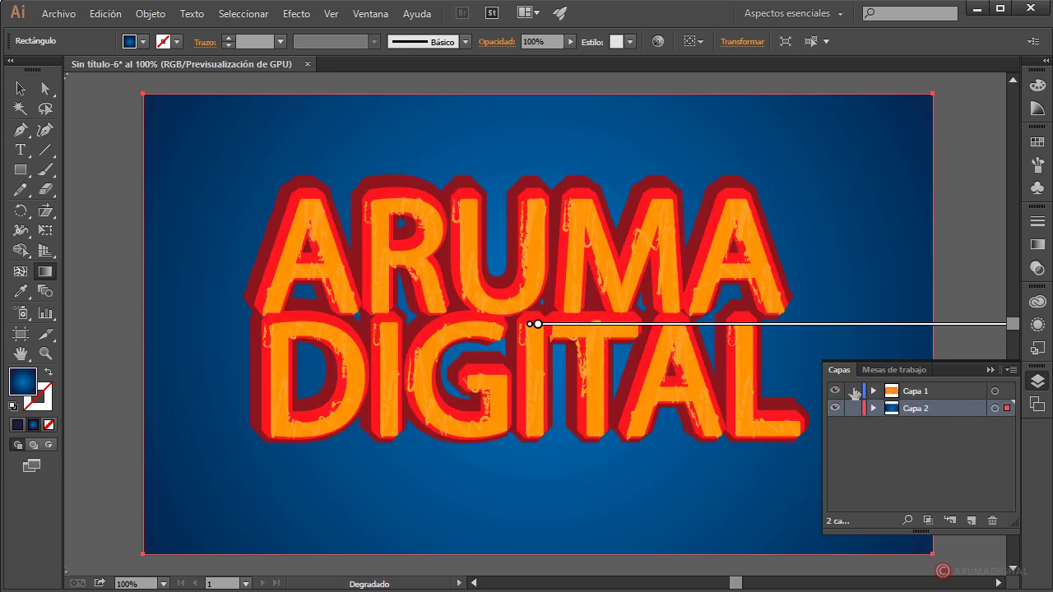
pyautogui.click(991, 370)
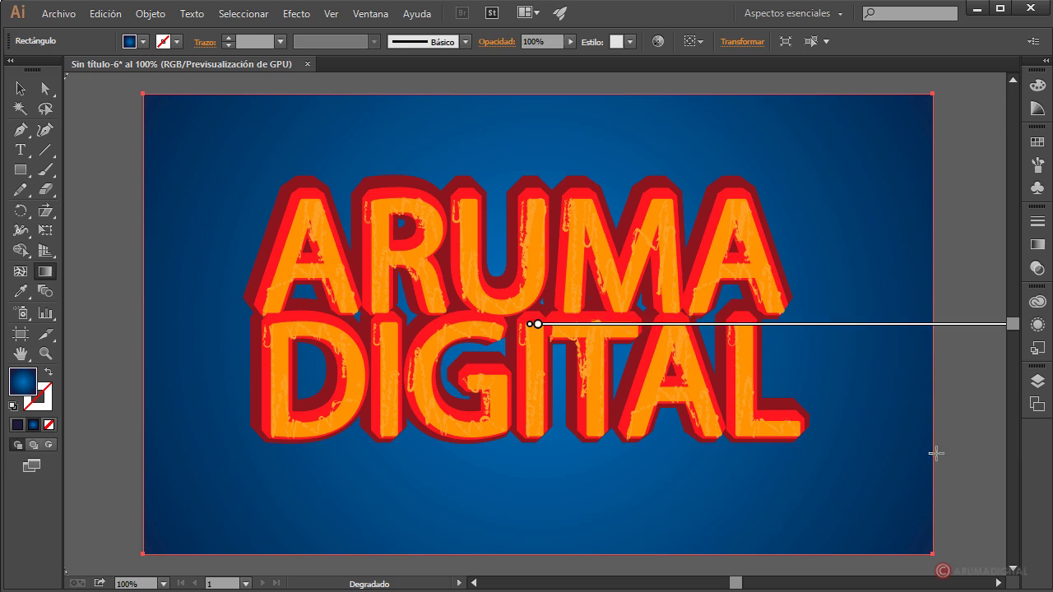
pyautogui.press('v')
pyautogui.click(82, 120)
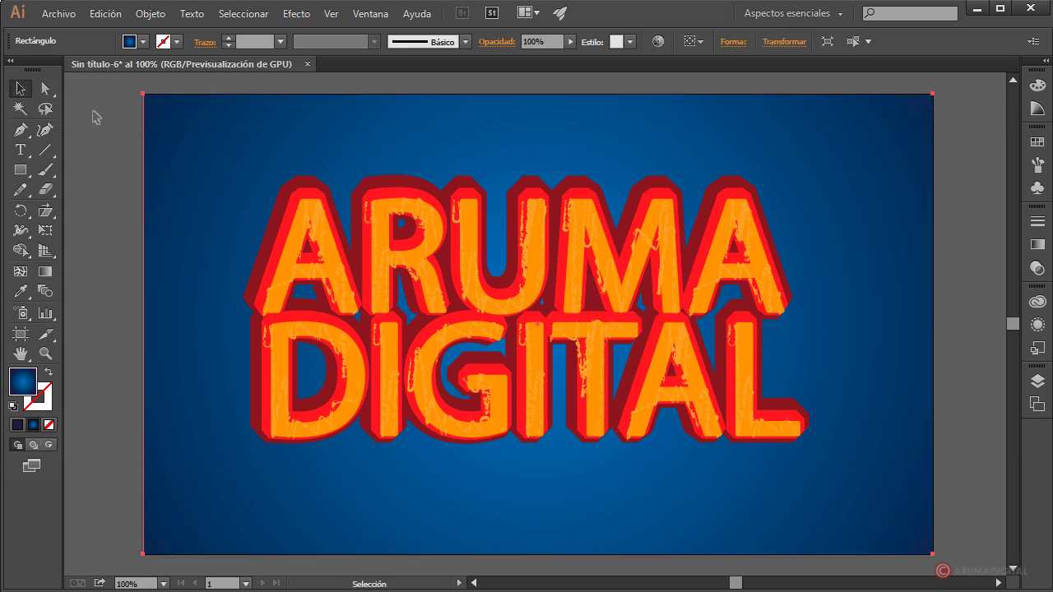